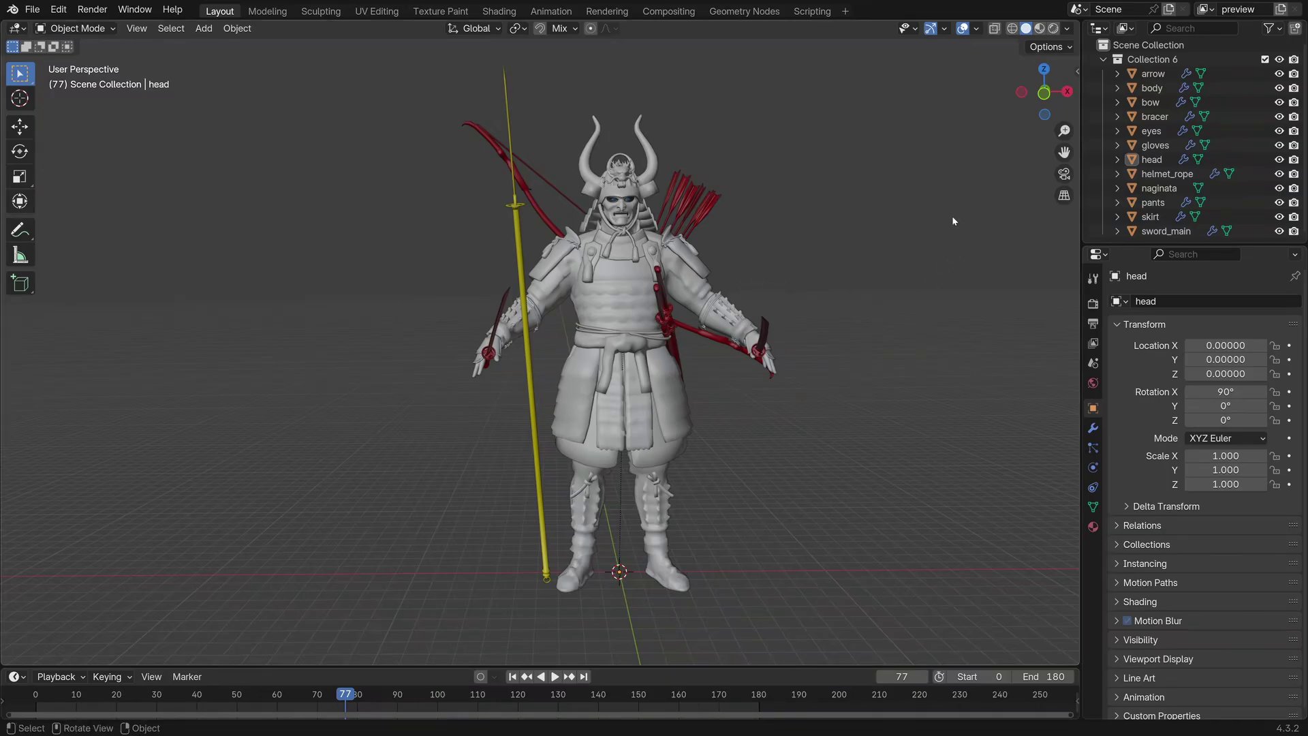
# Open the sidebar's UVPackmaster3 tab, orbit around the samurai model, and enlarge the outliner list.
pyautogui.press('n')
pyautogui.click(1072, 269)
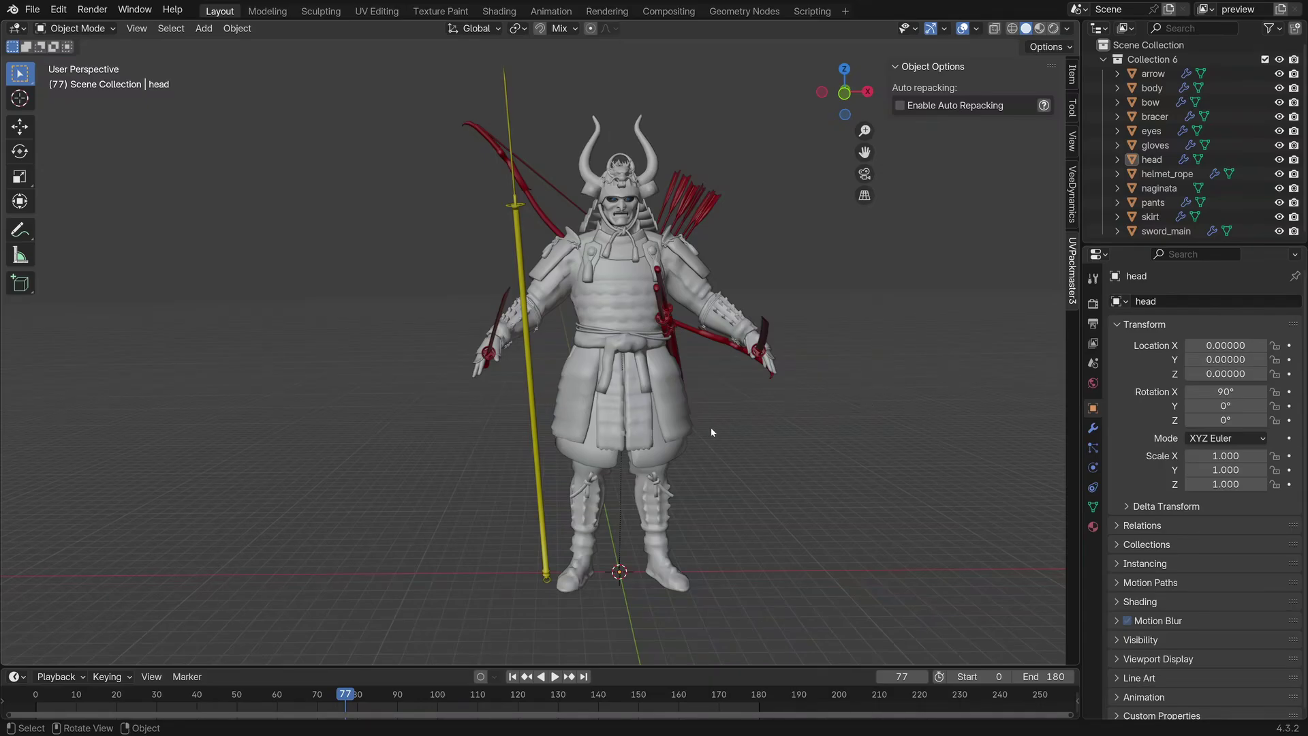
pyautogui.moveTo(711, 432); pyautogui.dragTo(685, 445, button='middle')
pyautogui.moveTo(1124, 244); pyautogui.dragTo(1124, 359)
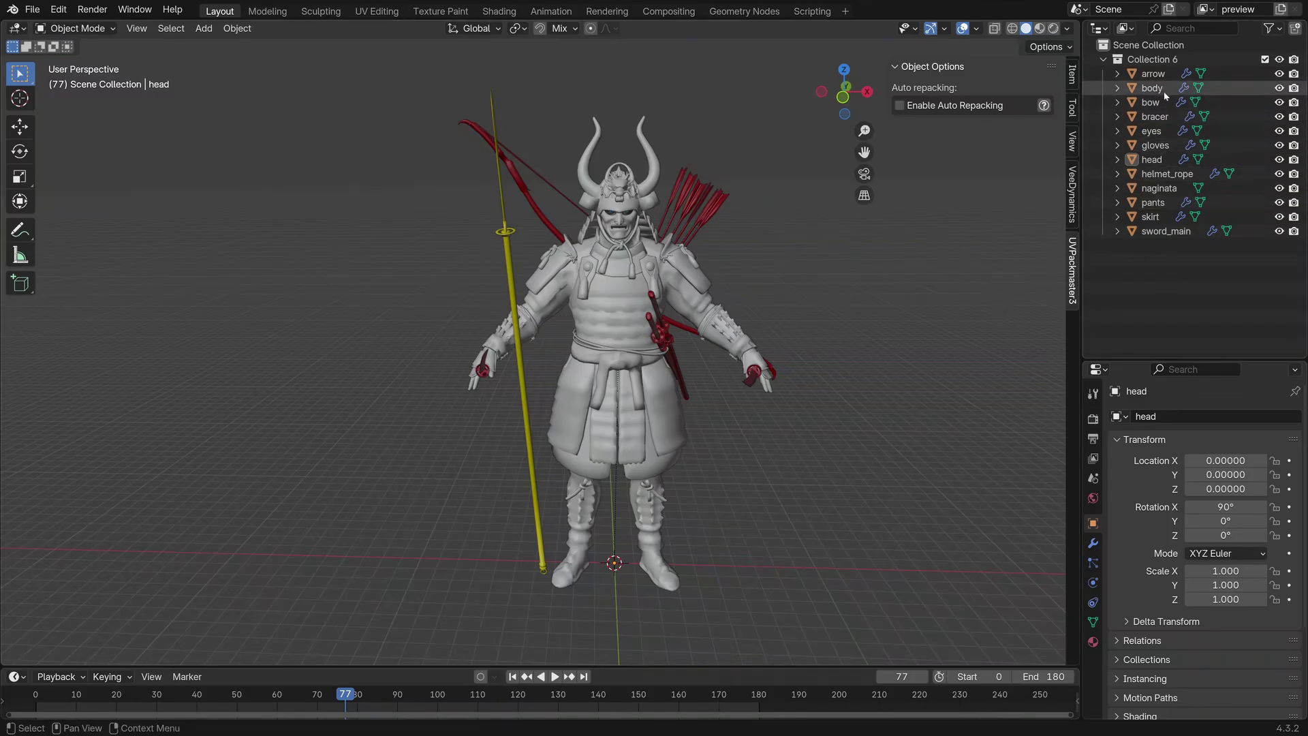
# Select the arrow object, check its UV layout in UV Editing, then return to Layout.
pyautogui.click(1154, 75)
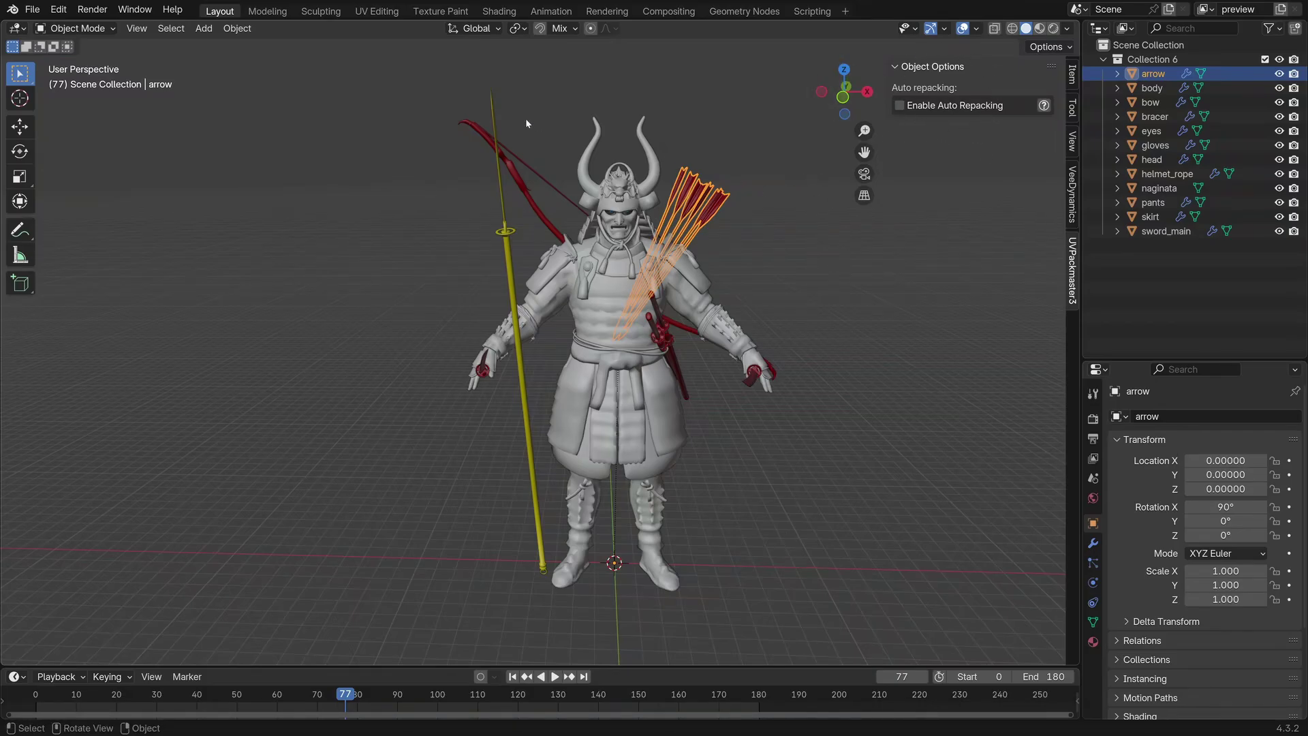
pyautogui.click(376, 10)
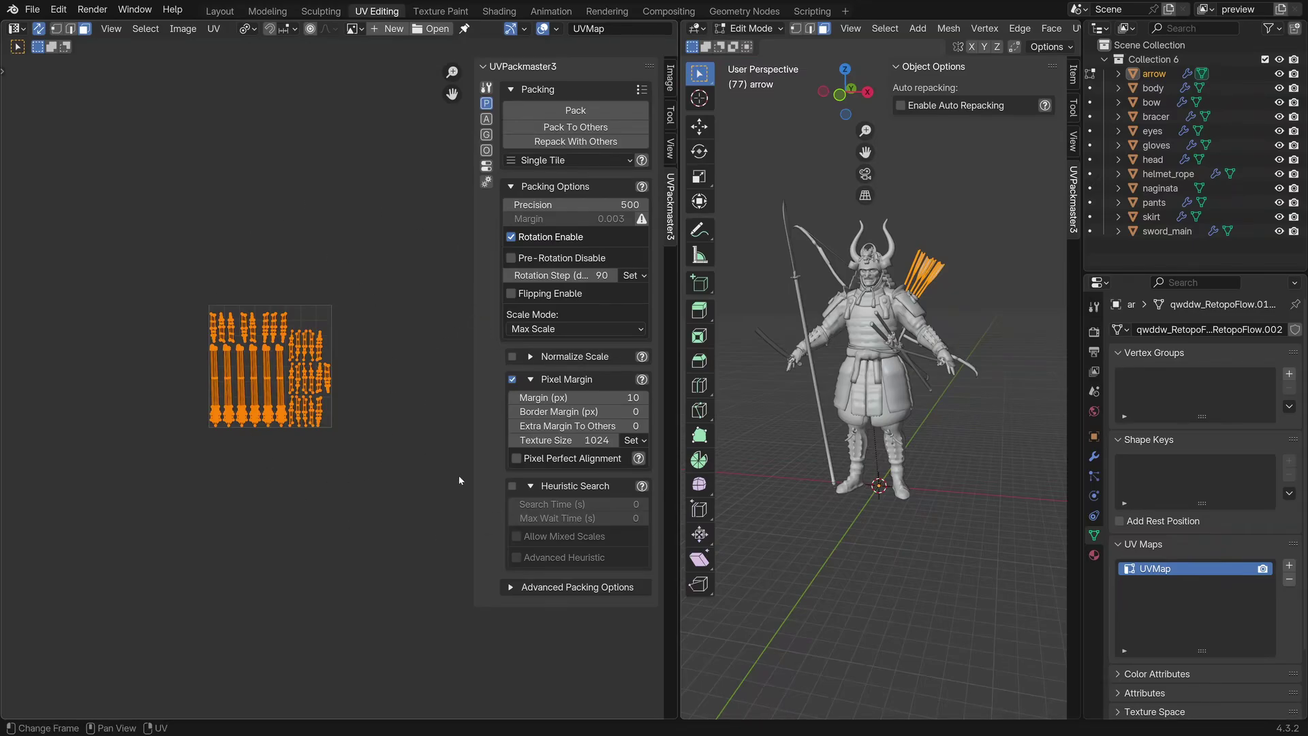
pyautogui.click(220, 10)
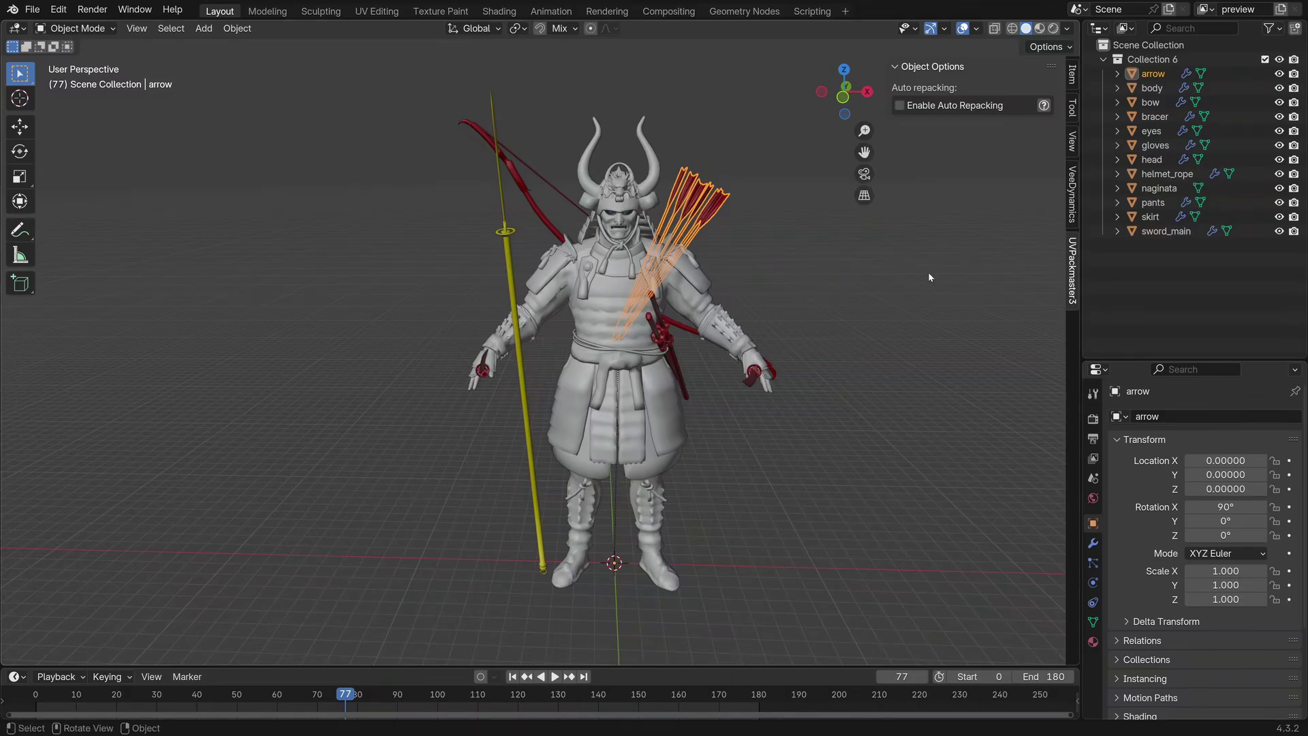
# Enable auto repacking for the arrow and add UVMap to the repack list.
pyautogui.click(900, 106)
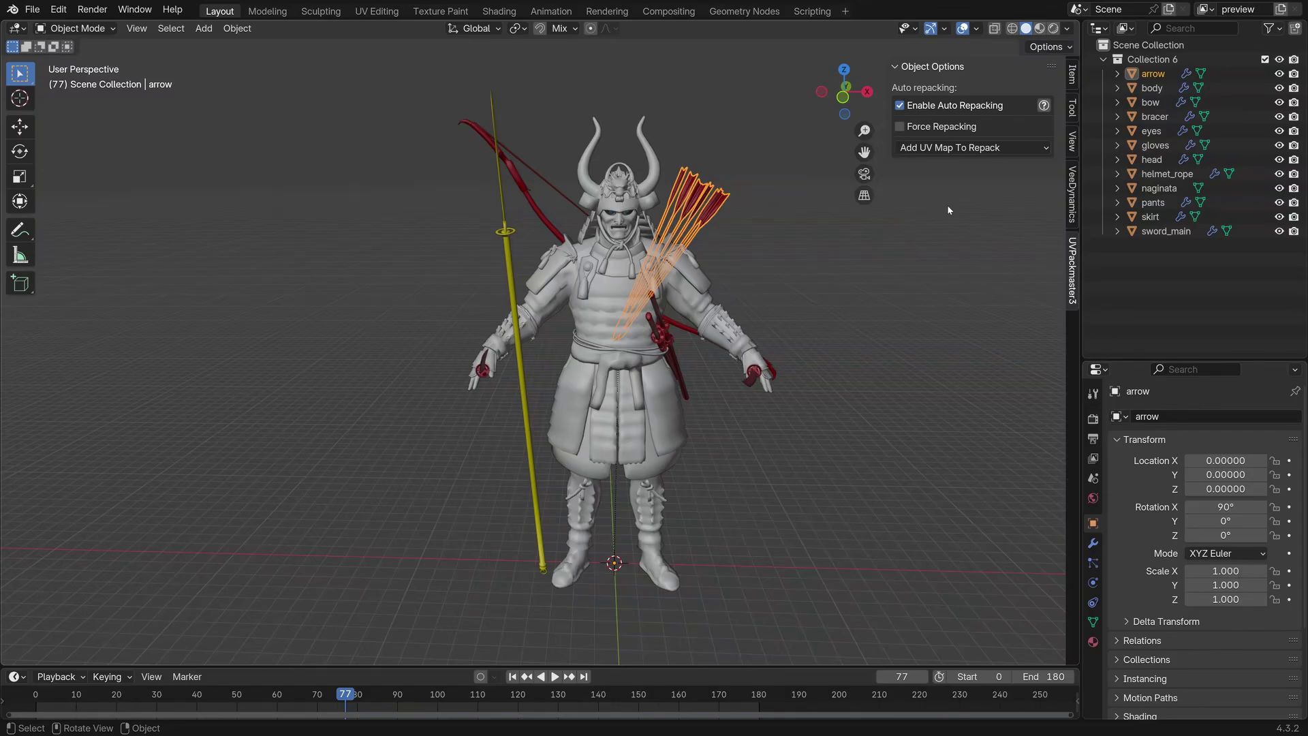
pyautogui.click(954, 150)
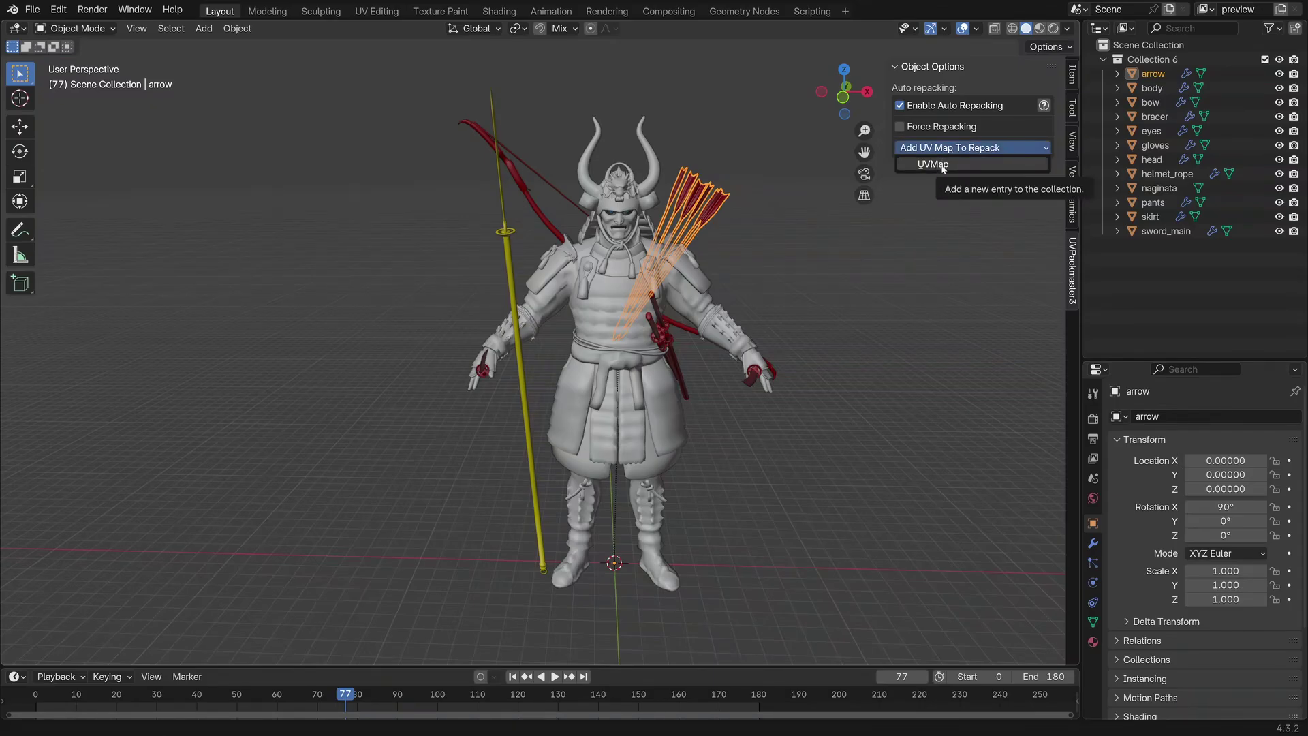
pyautogui.click(942, 165)
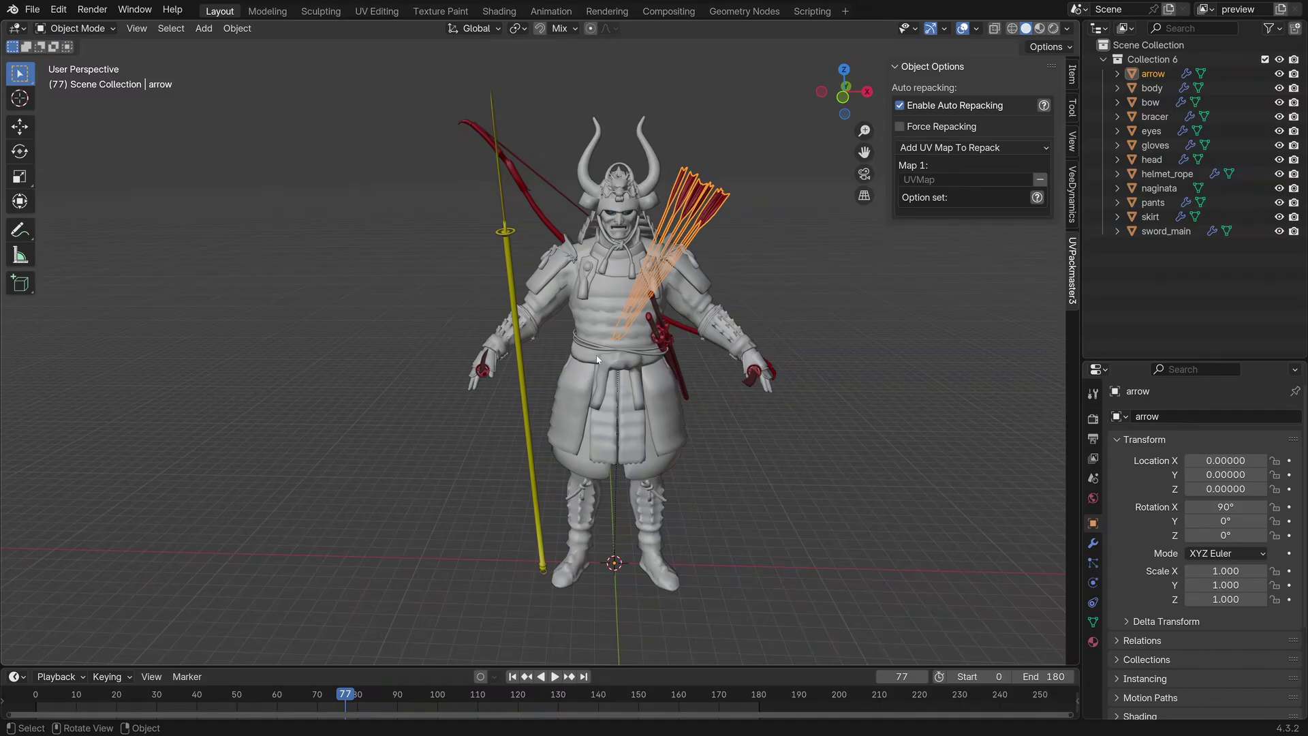
# Add a second UV map, UVMap.001, to the arrow and list it for repacking.
pyautogui.click(1093, 622)
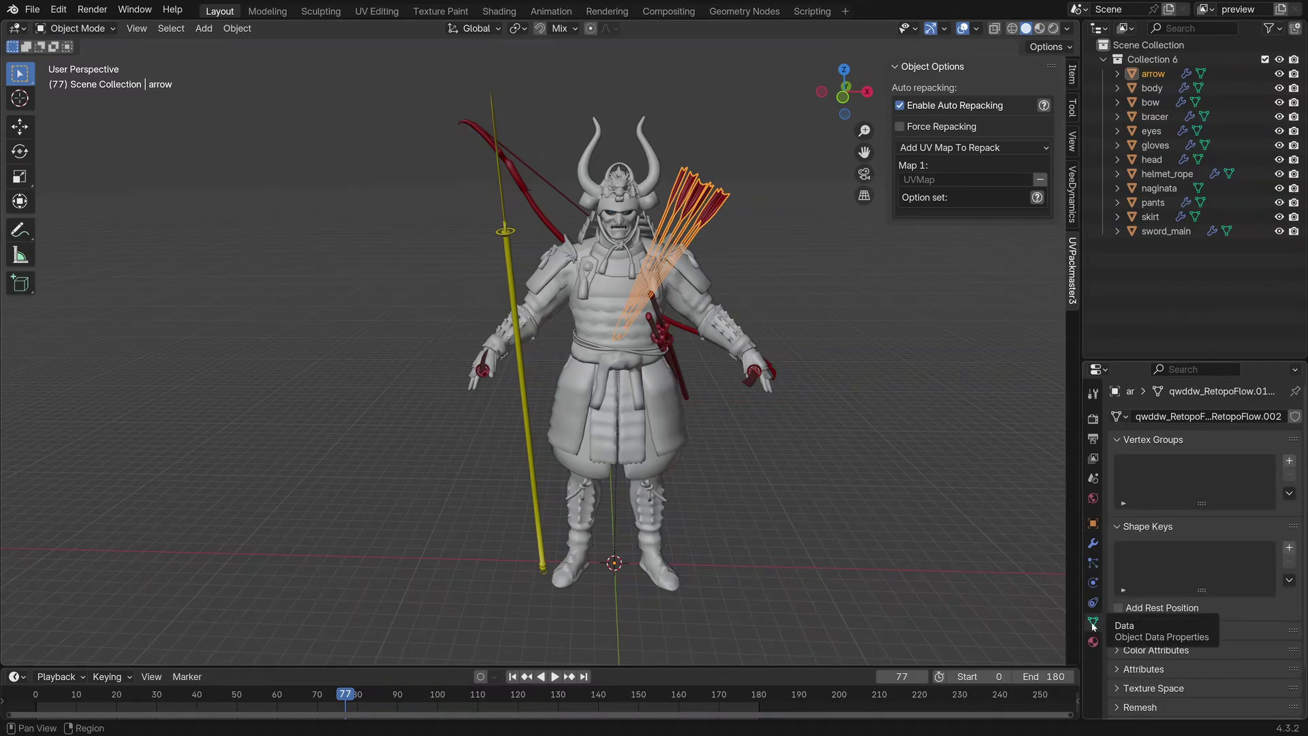
pyautogui.scroll(-2, 1127, 538)
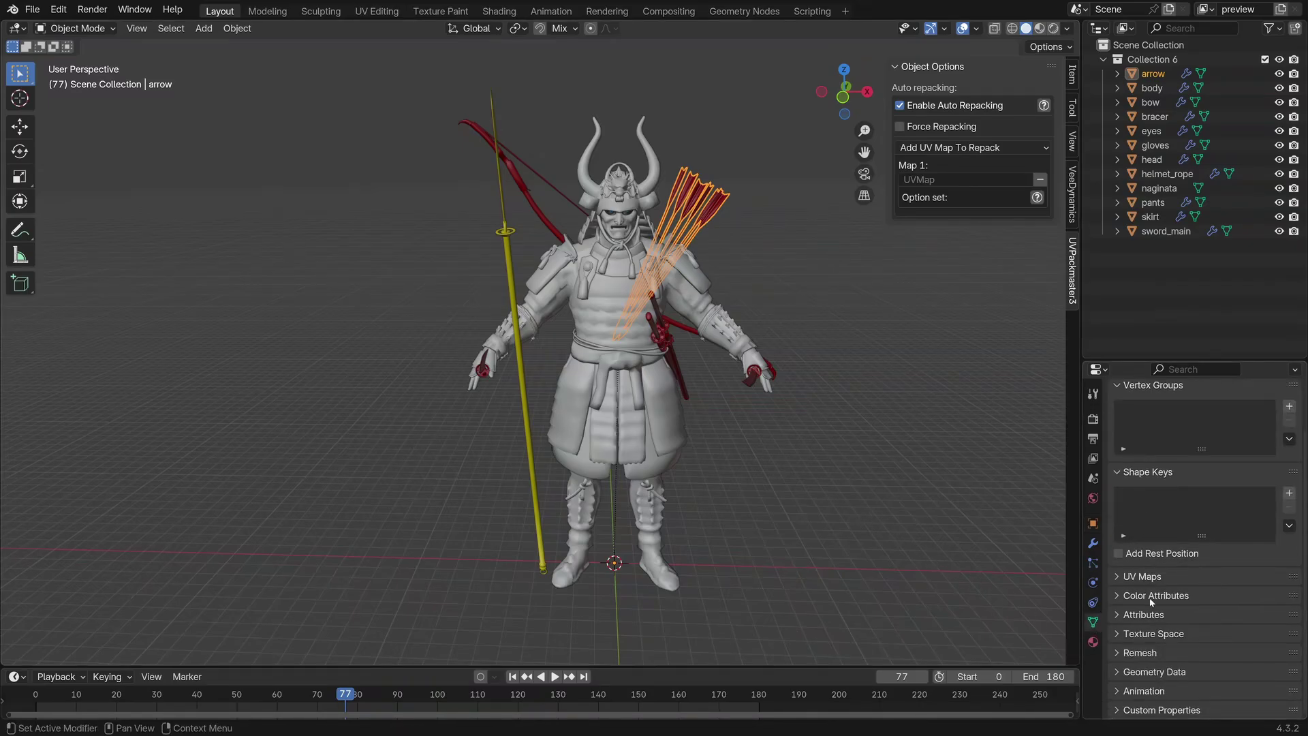
pyautogui.click(1110, 576)
pyautogui.scroll(-2, 1131, 573)
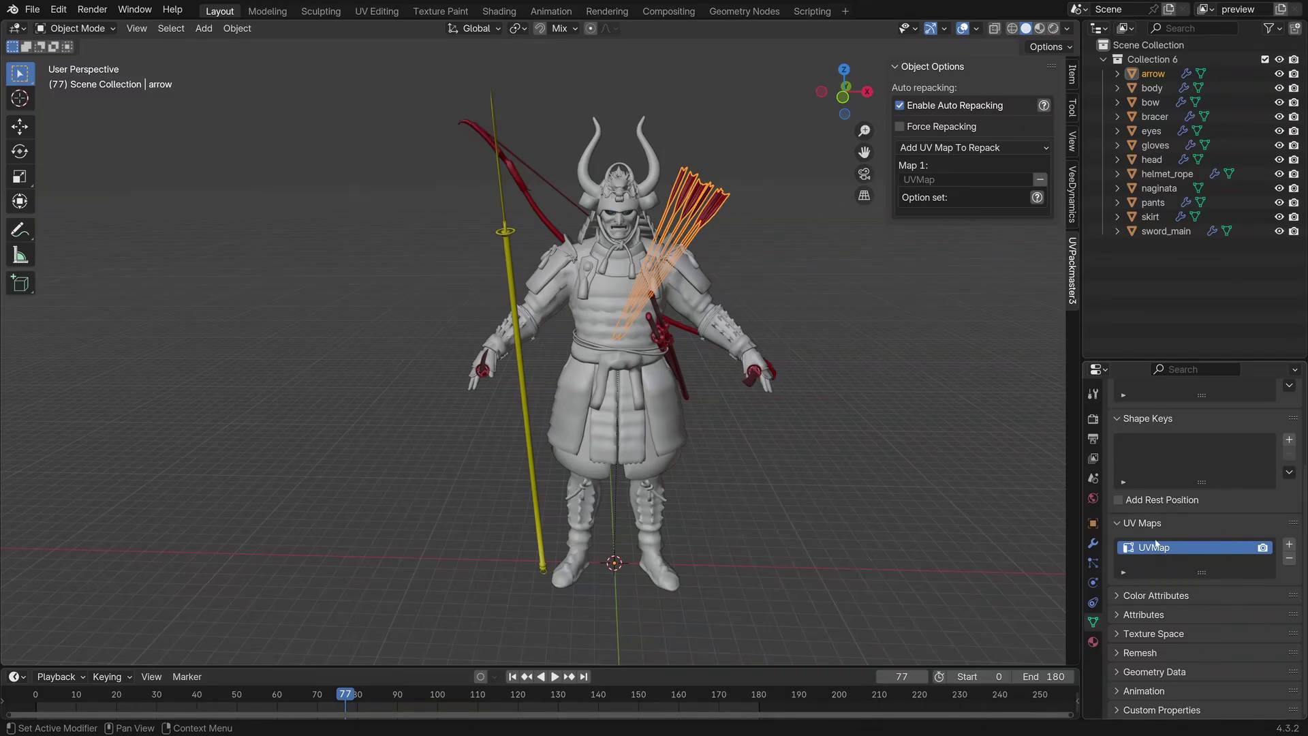
pyautogui.click(1288, 545)
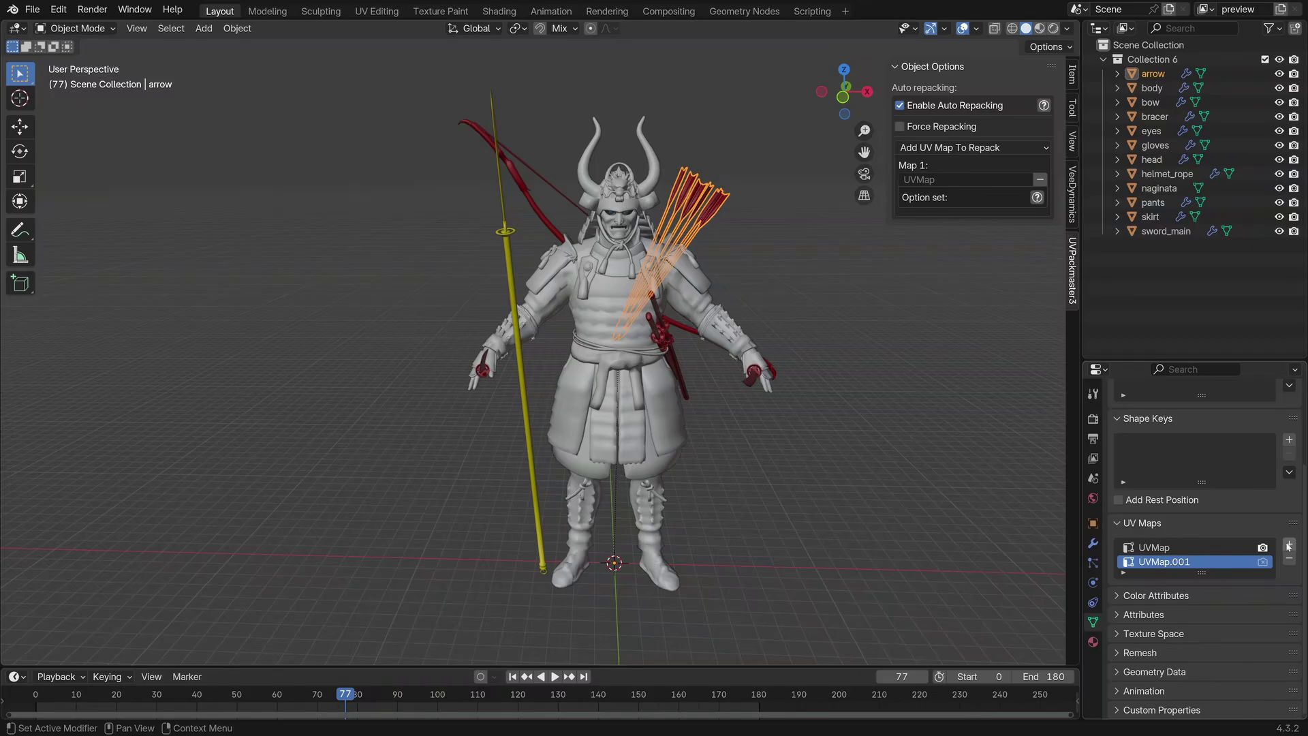
pyautogui.click(974, 147)
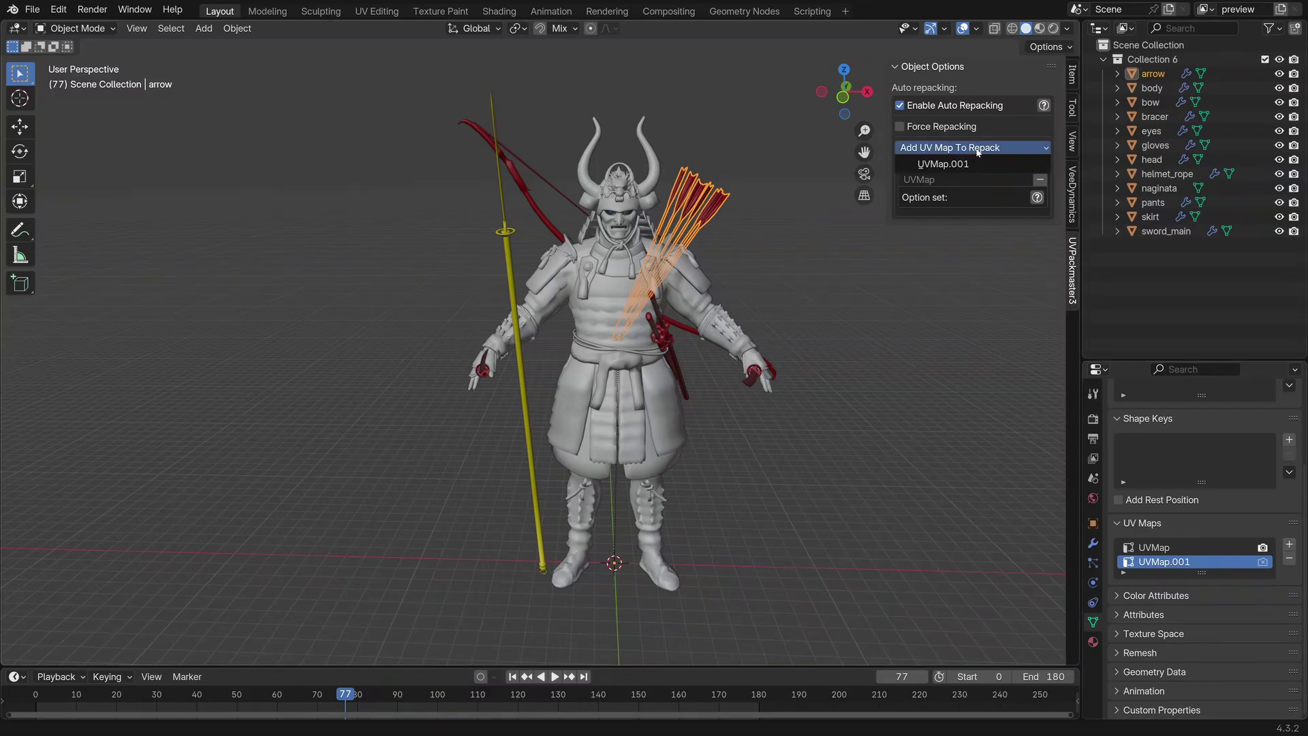
pyautogui.click(974, 163)
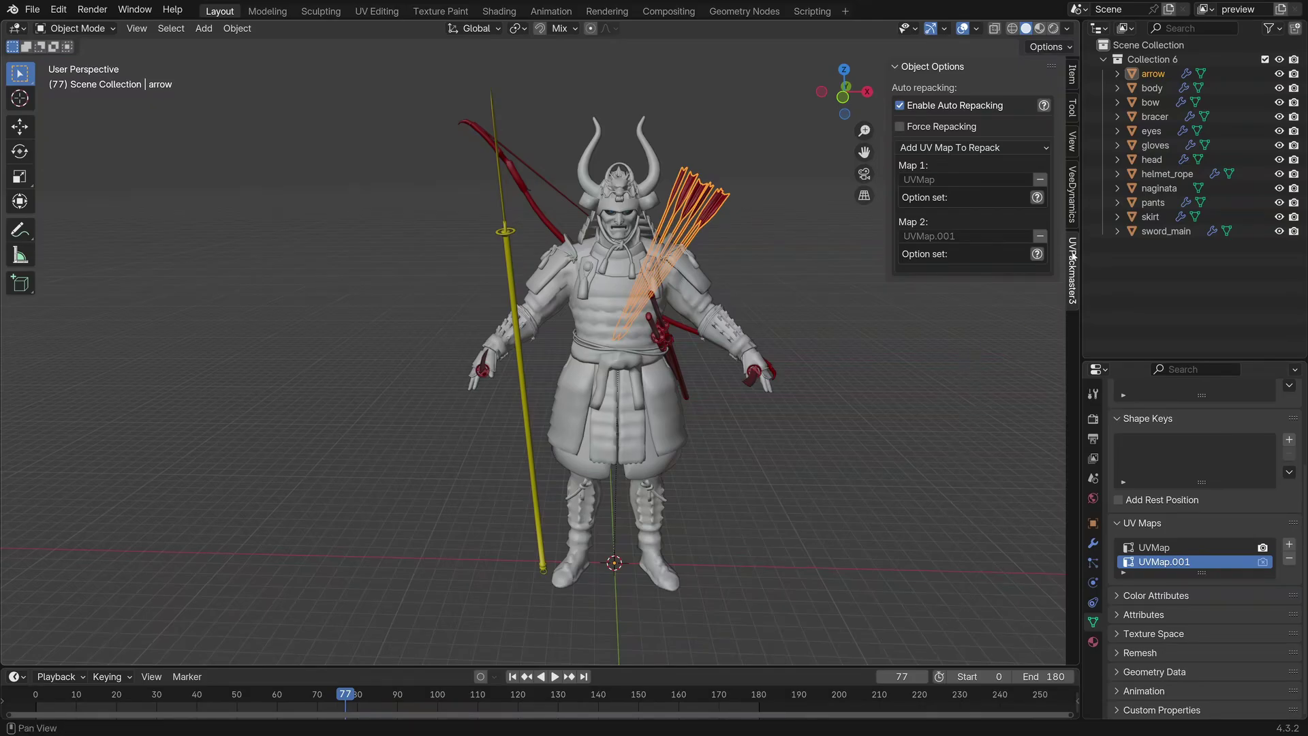
# Select the body, enable its auto repacking, and add its UVMap as Map 1.
pyautogui.click(1152, 88)
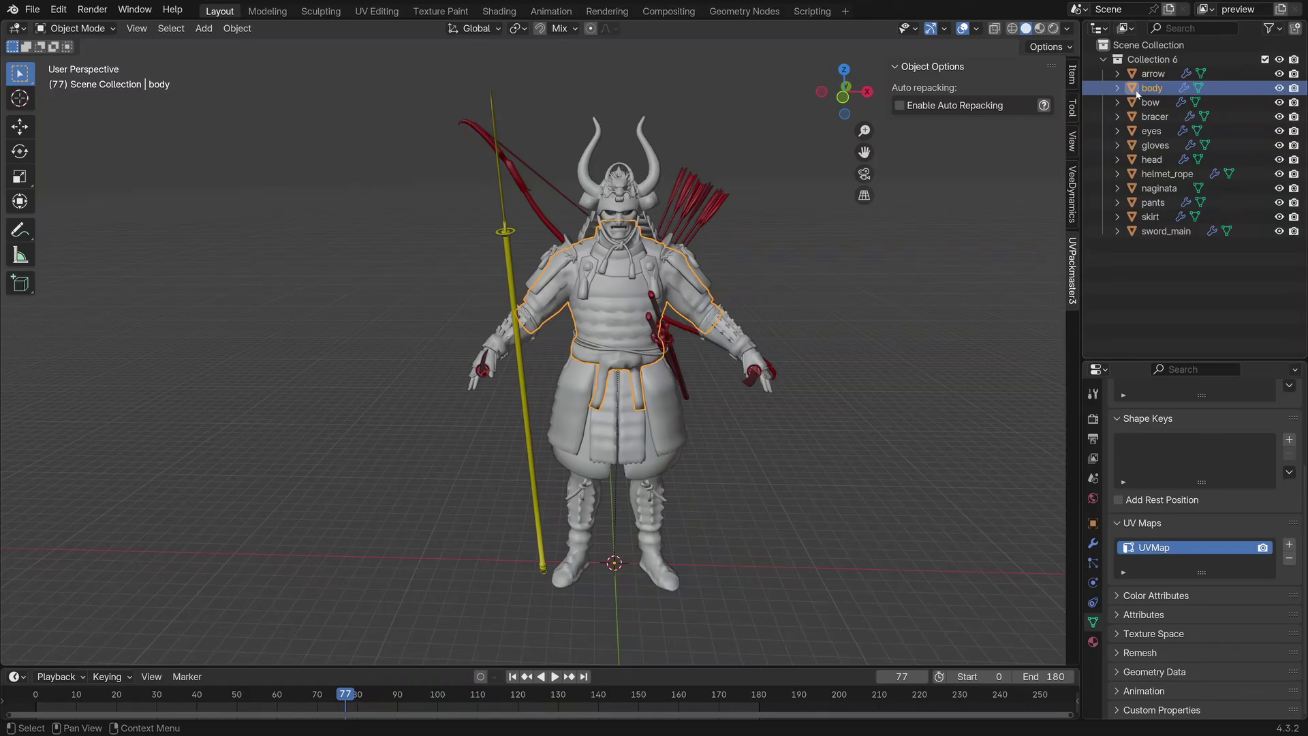
pyautogui.click(900, 105)
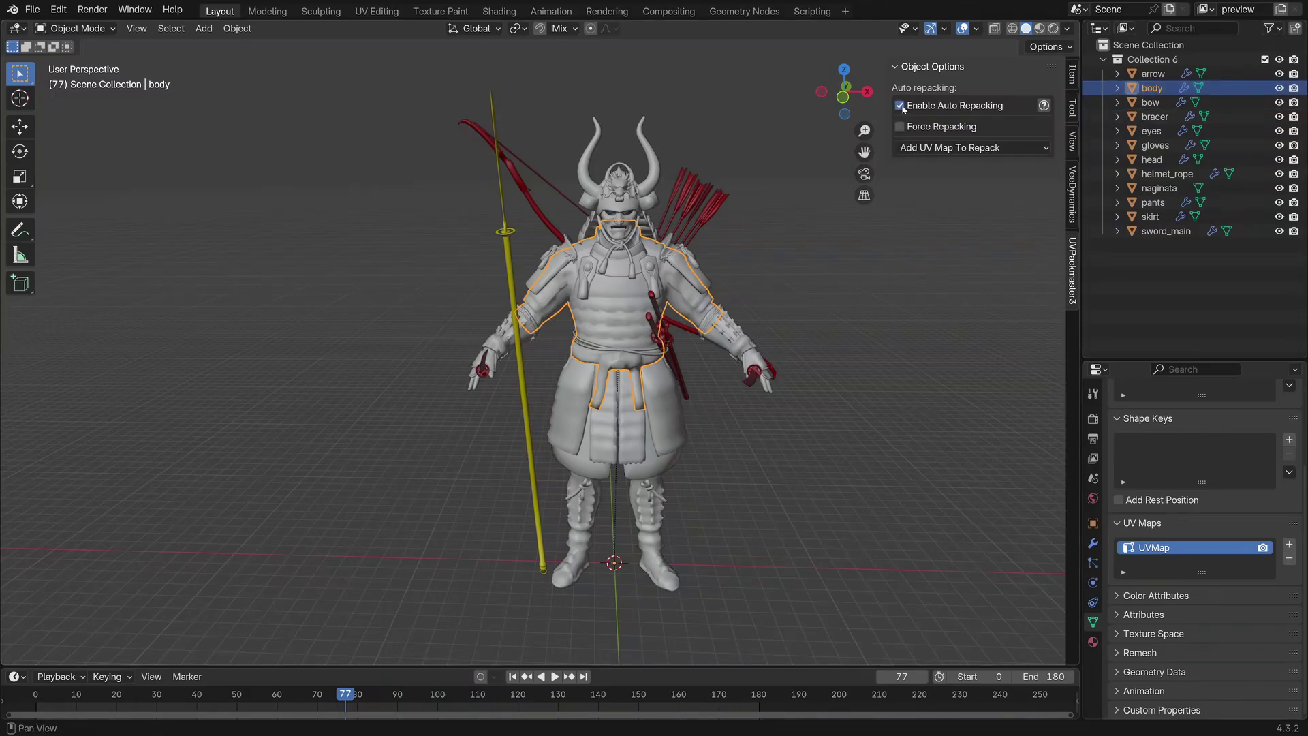
pyautogui.click(906, 148)
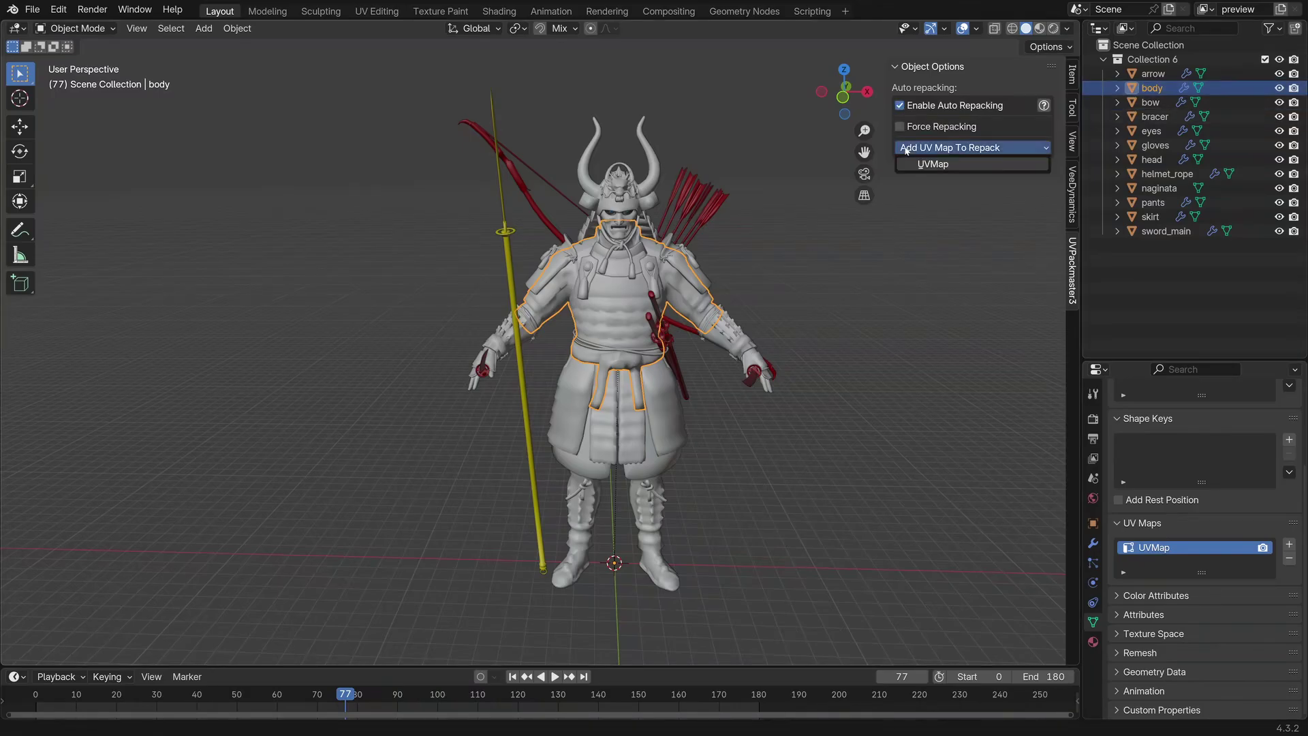
pyautogui.click(998, 164)
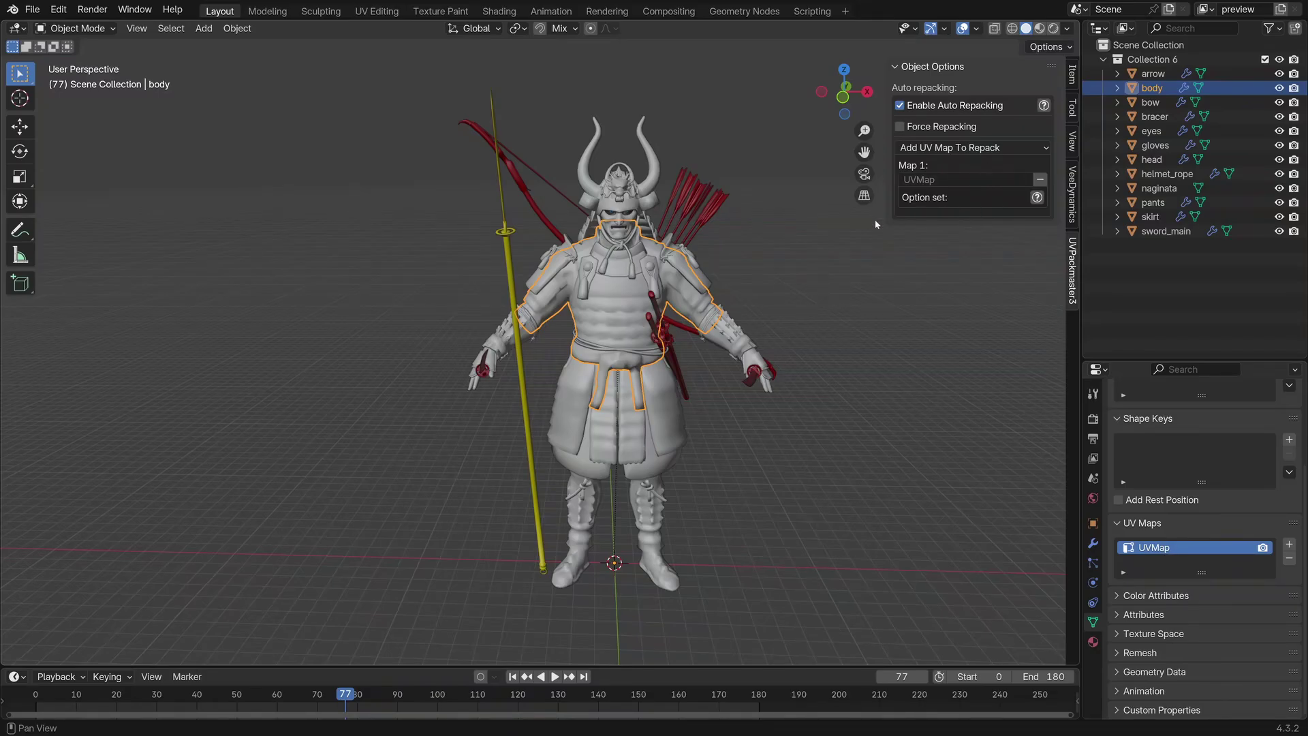
# In UV Editing's Object Mode, run Auto Repack from UVPackmaster3's Auto Repacking tab and dismiss the summary.
pyautogui.click(376, 11)
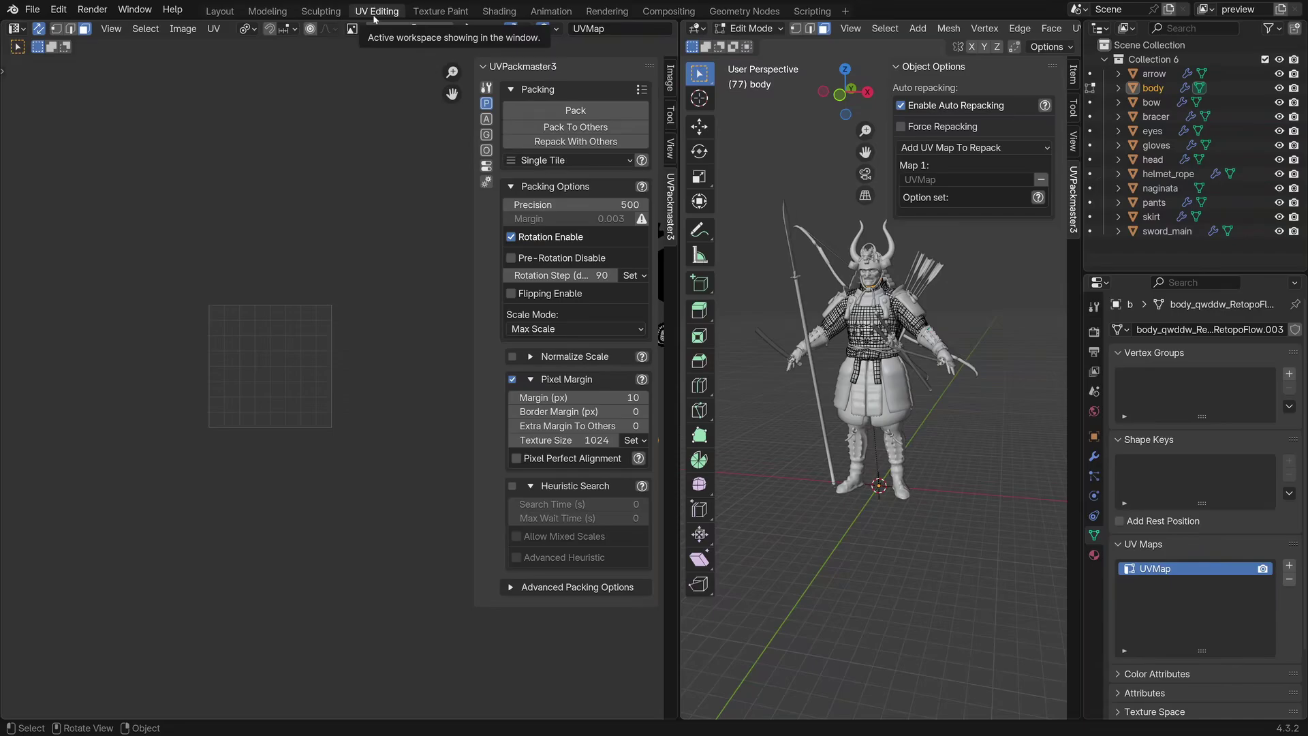
pyautogui.press('Tab')
pyautogui.click(487, 151)
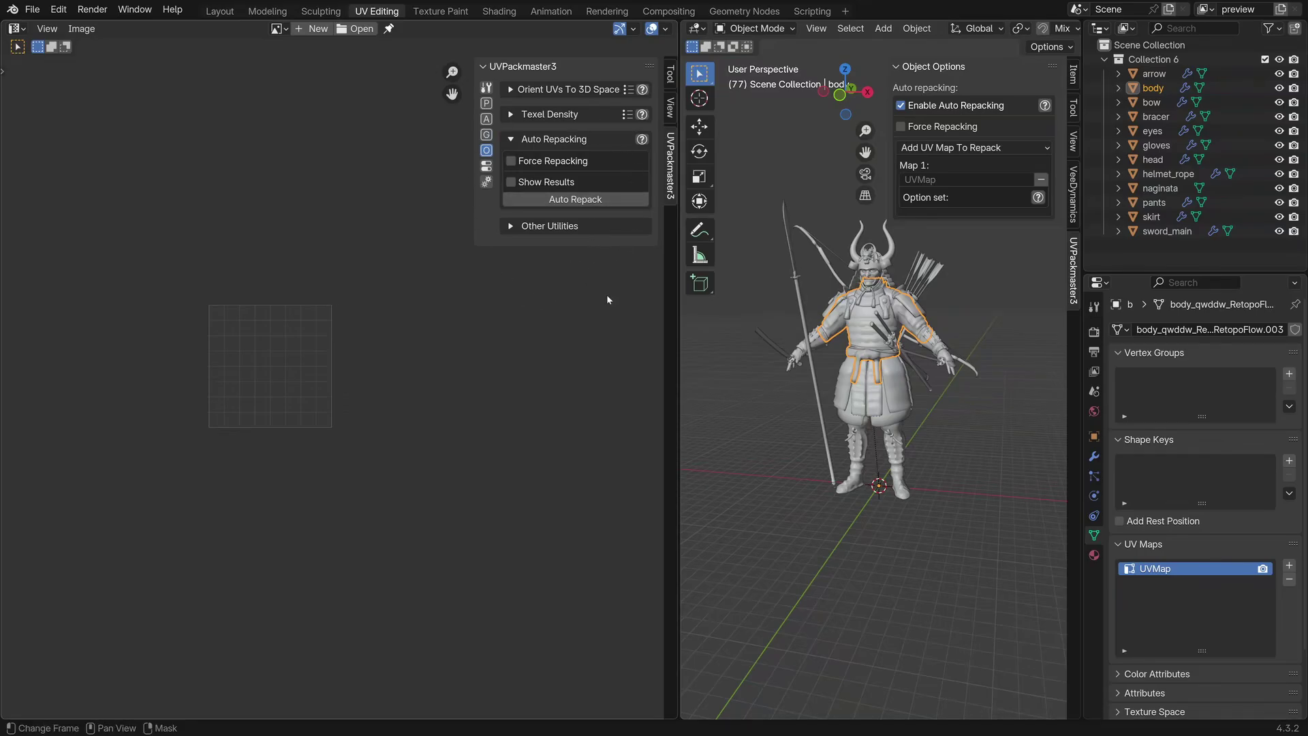
pyautogui.click(611, 202)
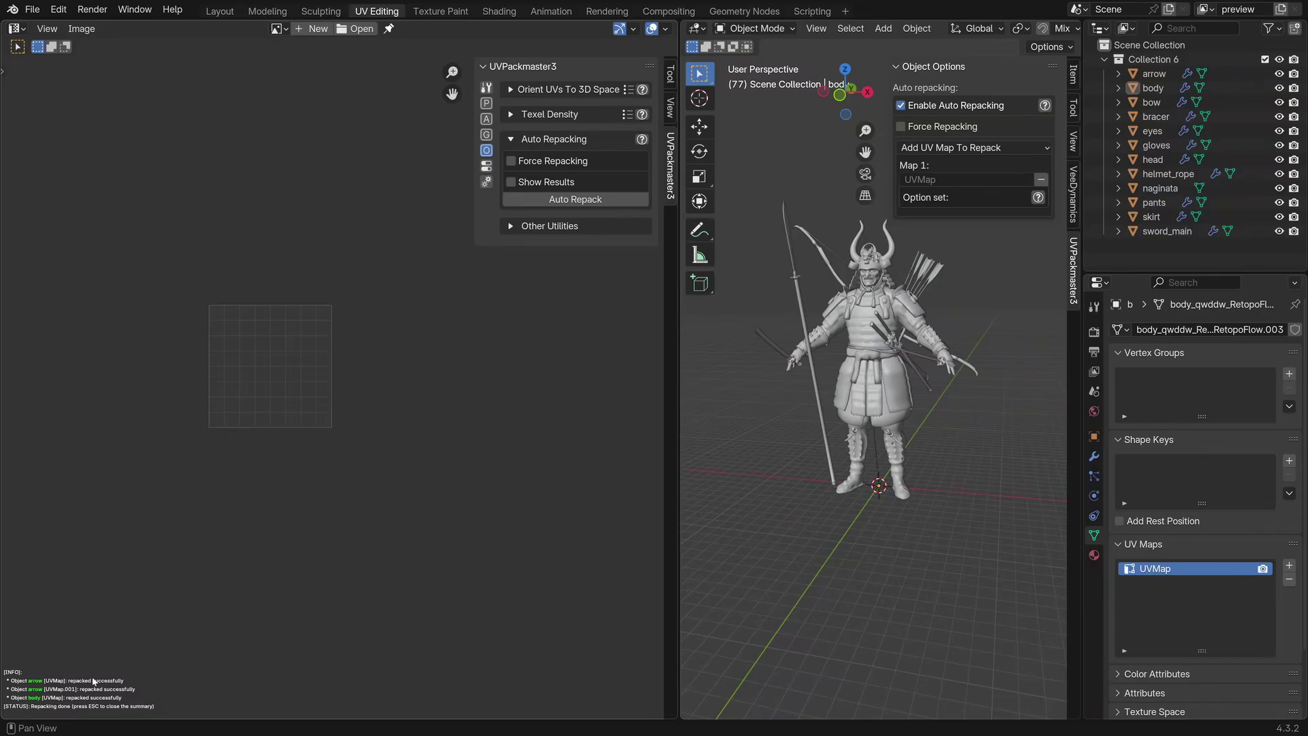
pyautogui.press('Escape')
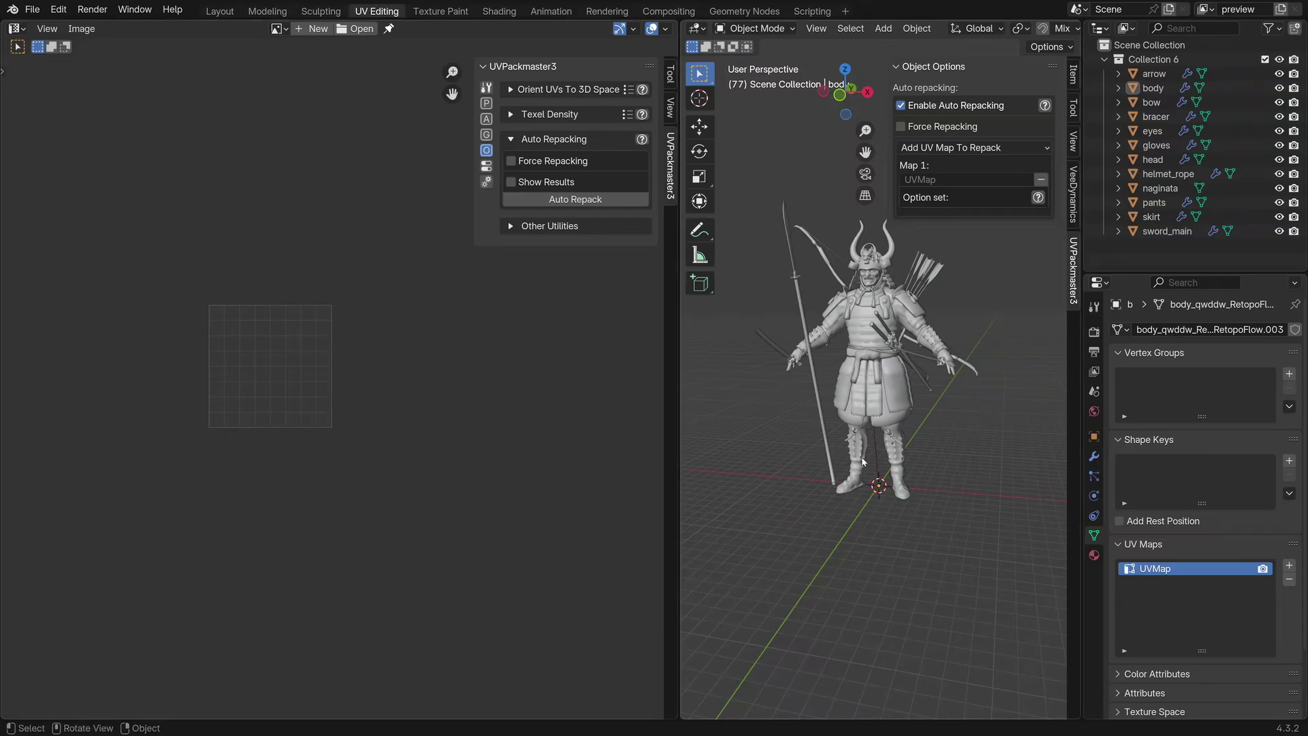
# Select only the body and enter Edit Mode to view its UV layout.
pyautogui.click(858, 328)
pyautogui.keyDown('shift'); pyautogui.click(919, 286); pyautogui.keyUp('shift')
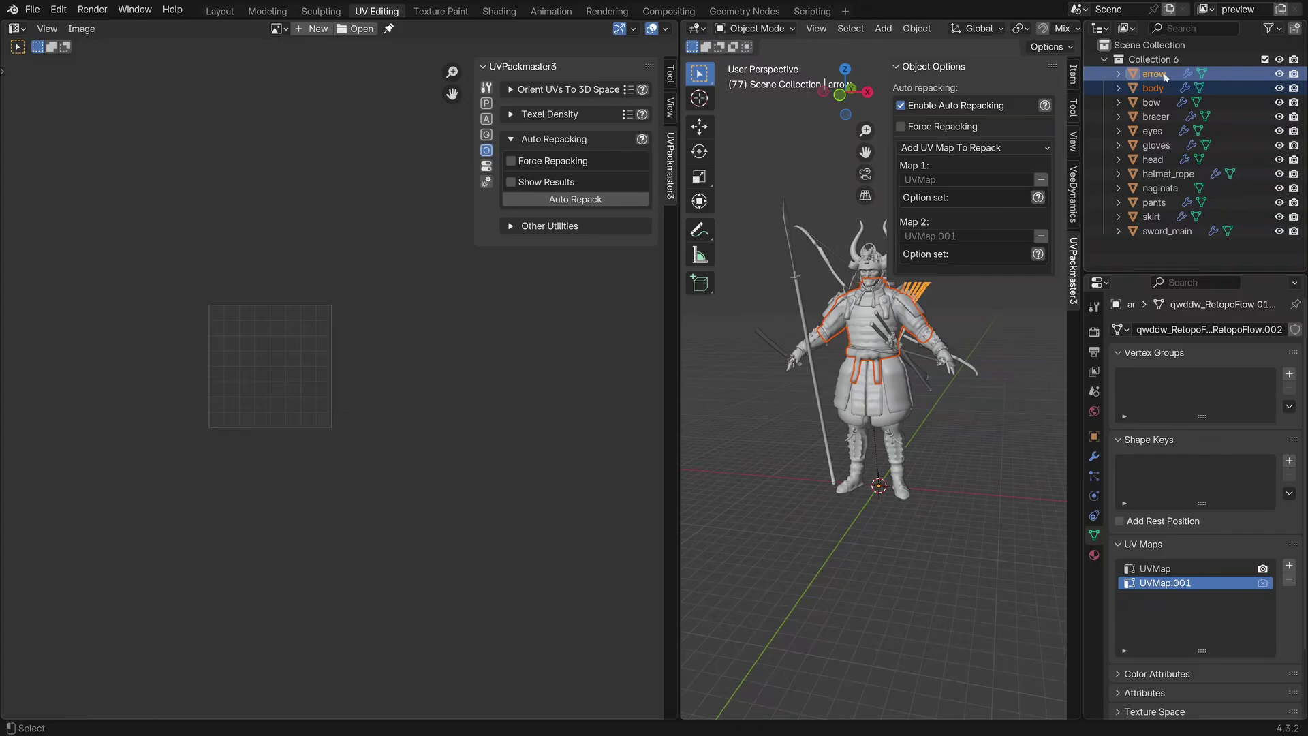
pyautogui.click(941, 357)
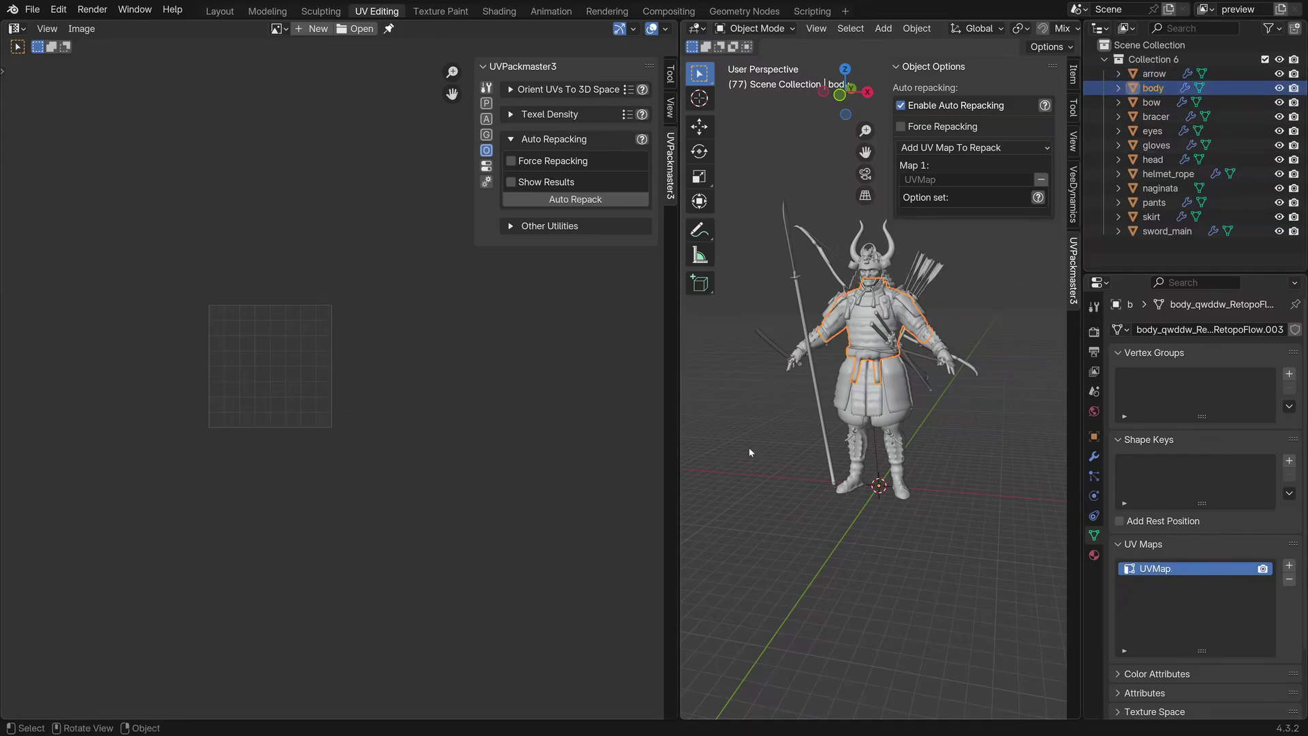
pyautogui.press('Tab')
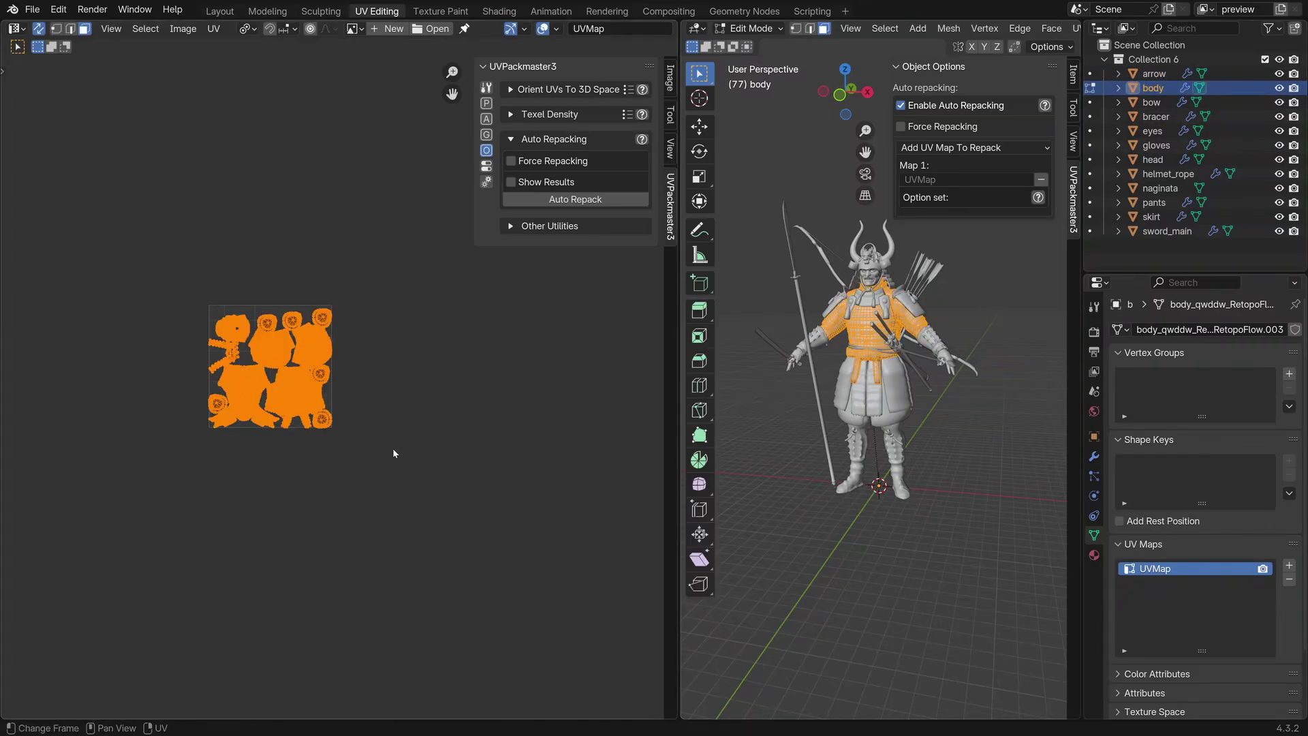
pyautogui.scroll(8, 393, 453)
pyautogui.scroll(-2, 511, 452)
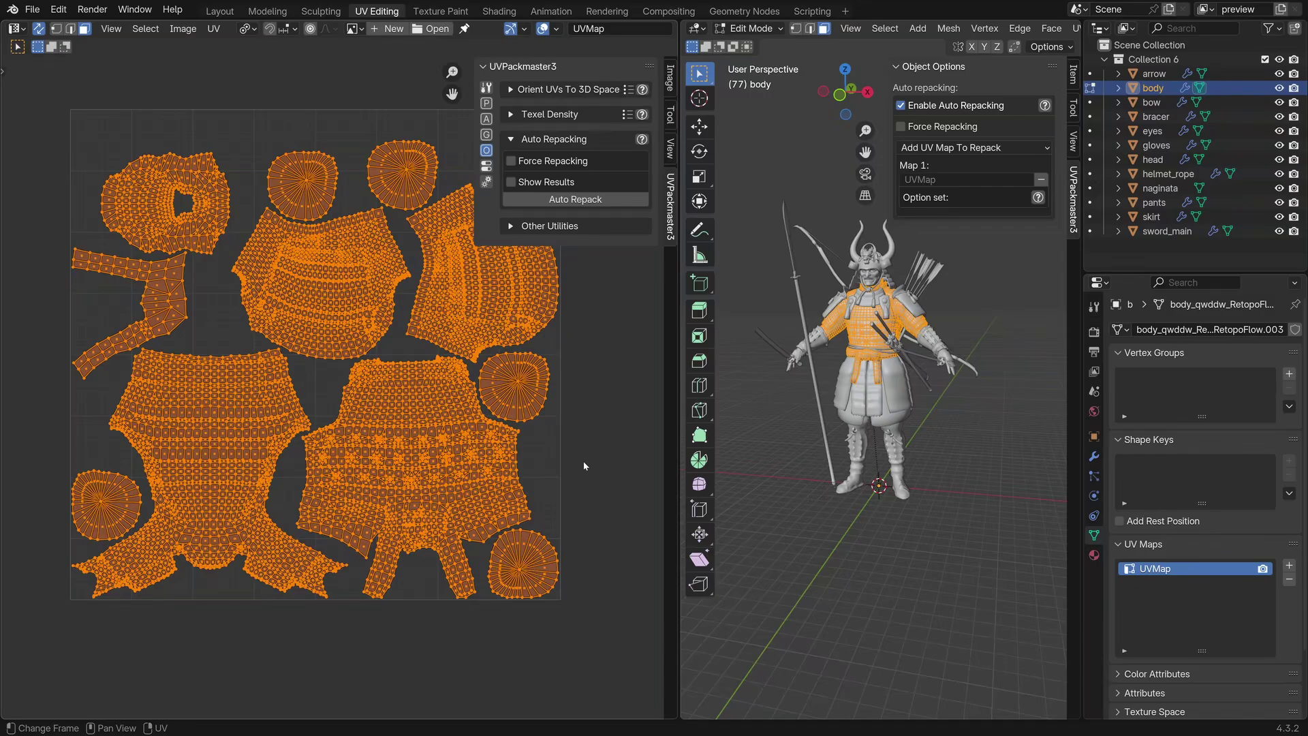
pyautogui.scroll(-1, 335, 385)
pyautogui.scroll(1, 477, 480)
pyautogui.scroll(-1, 558, 477)
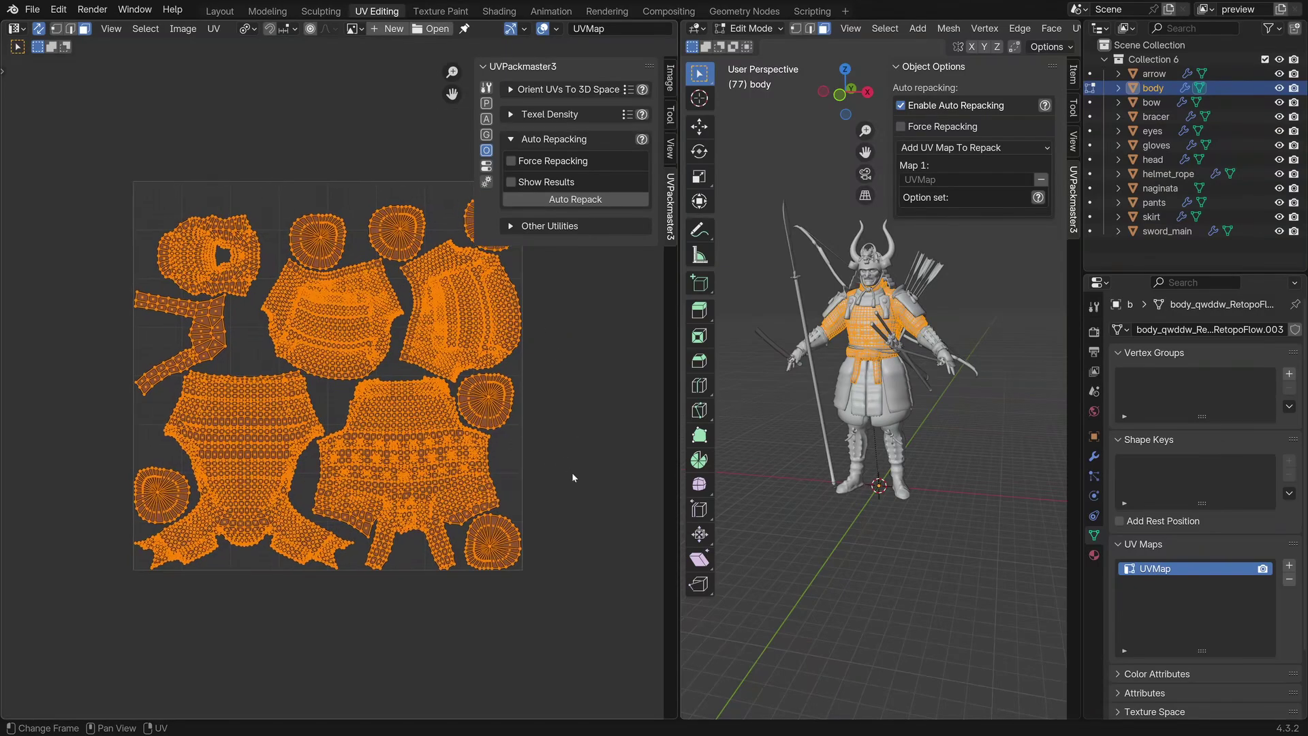
# Switch to the arrow and compare its UVMap and UVMap.001 layouts, ending on UVMap.
pyautogui.click(1167, 74)
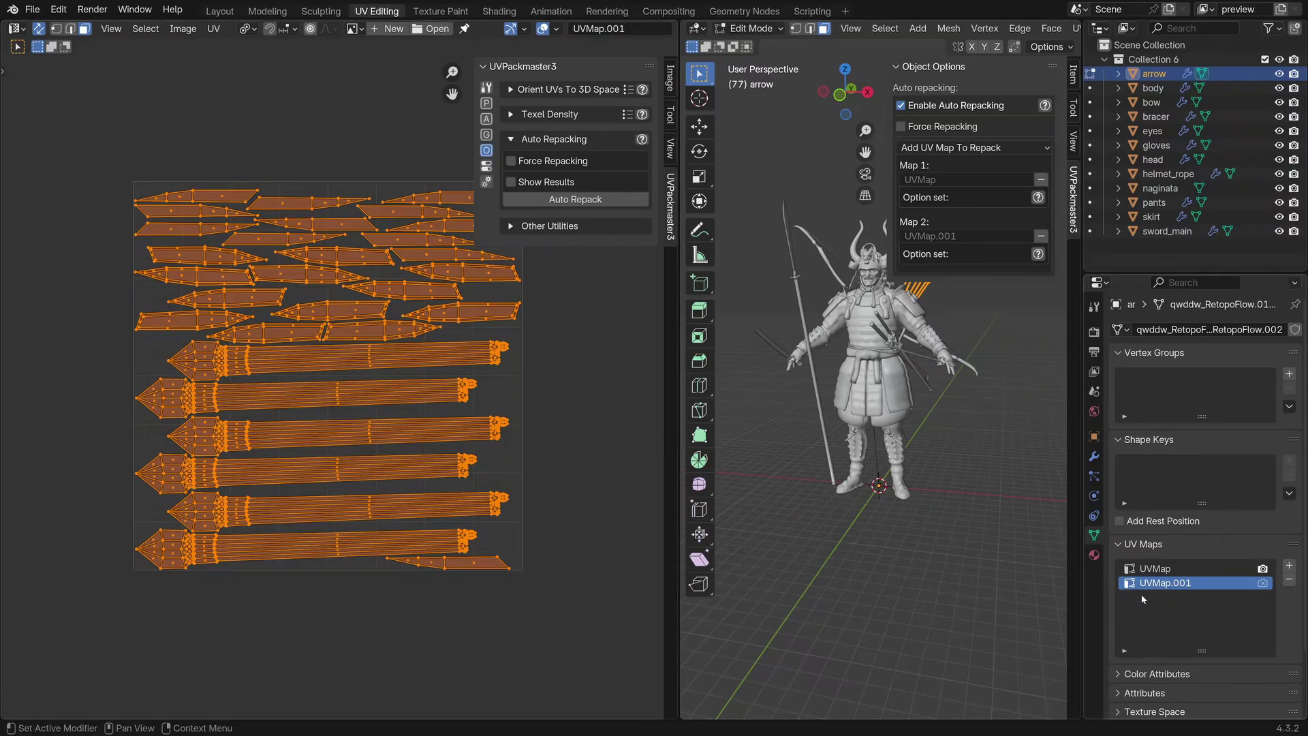
pyautogui.click(1173, 569)
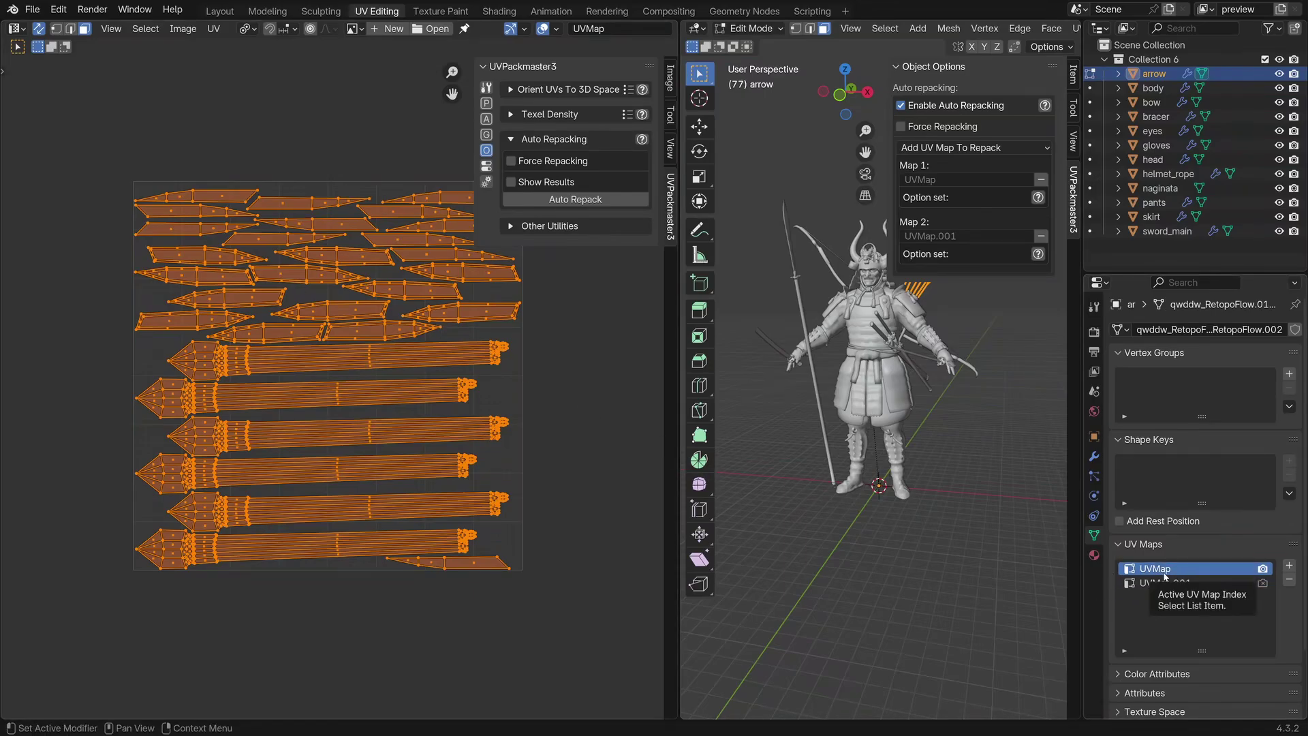
pyautogui.click(1161, 584)
pyautogui.click(1156, 568)
pyautogui.click(1161, 583)
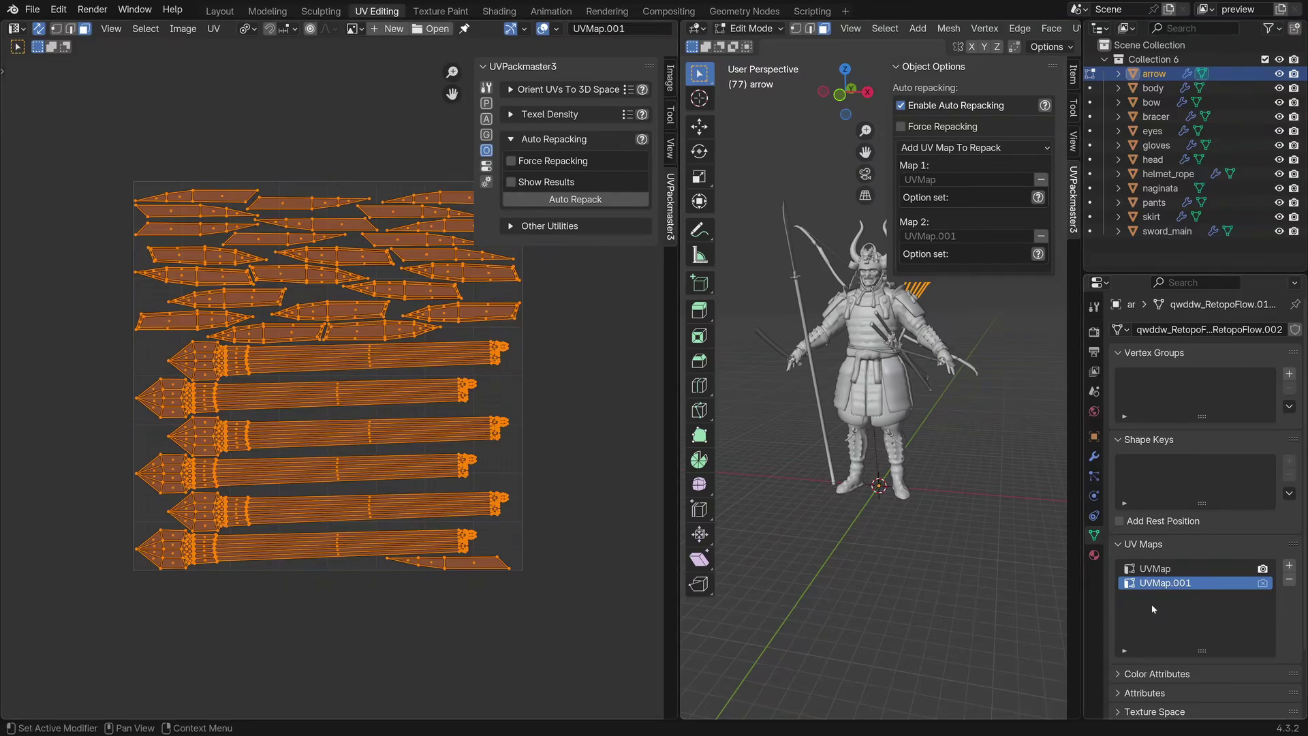
pyautogui.click(1158, 568)
pyautogui.click(1169, 568)
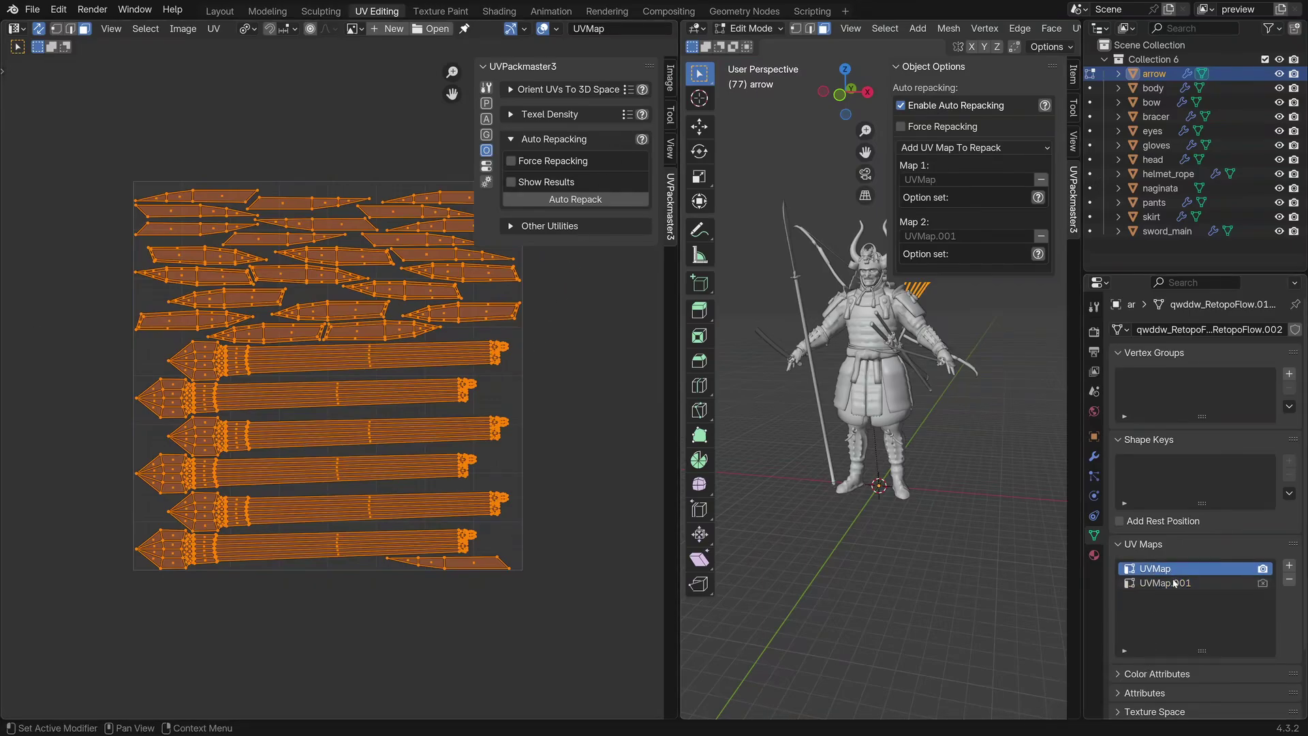
# Back in Object Mode, rerun Auto Repack and dismiss the all-up-to-date summary.
pyautogui.press('Tab')
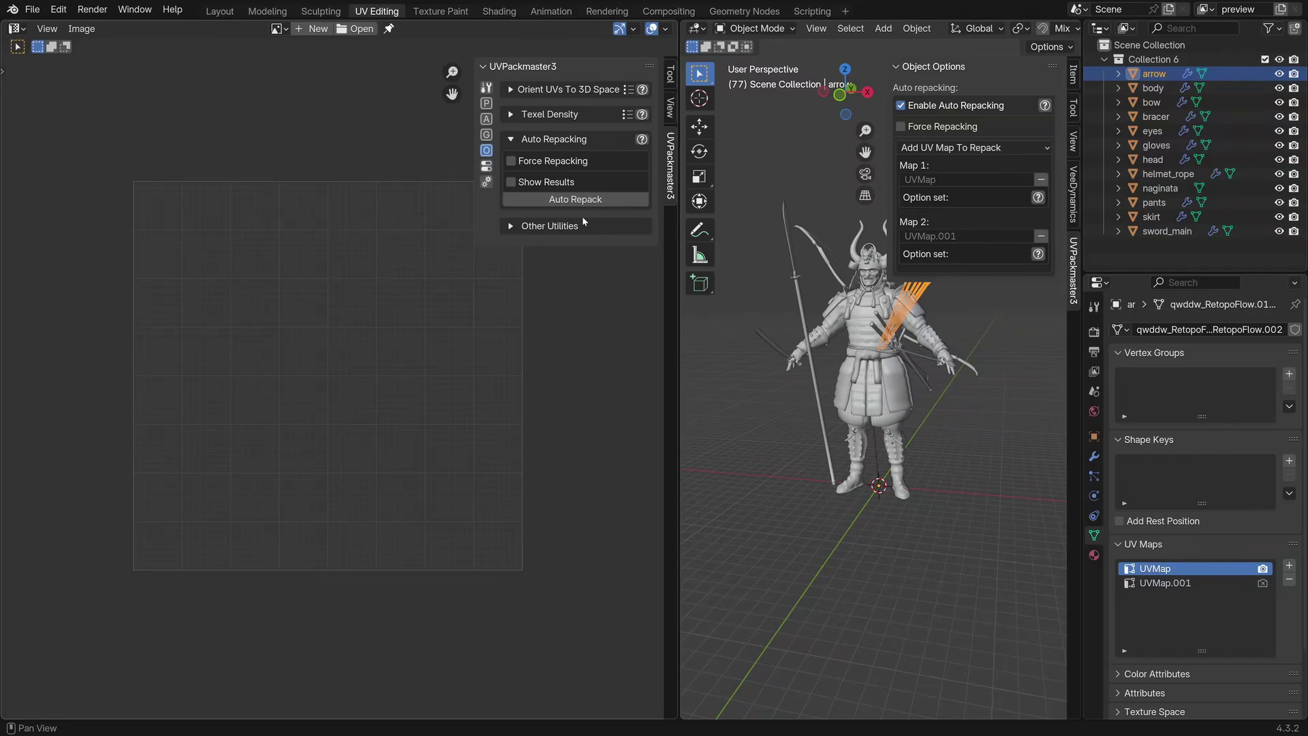
pyautogui.click(581, 204)
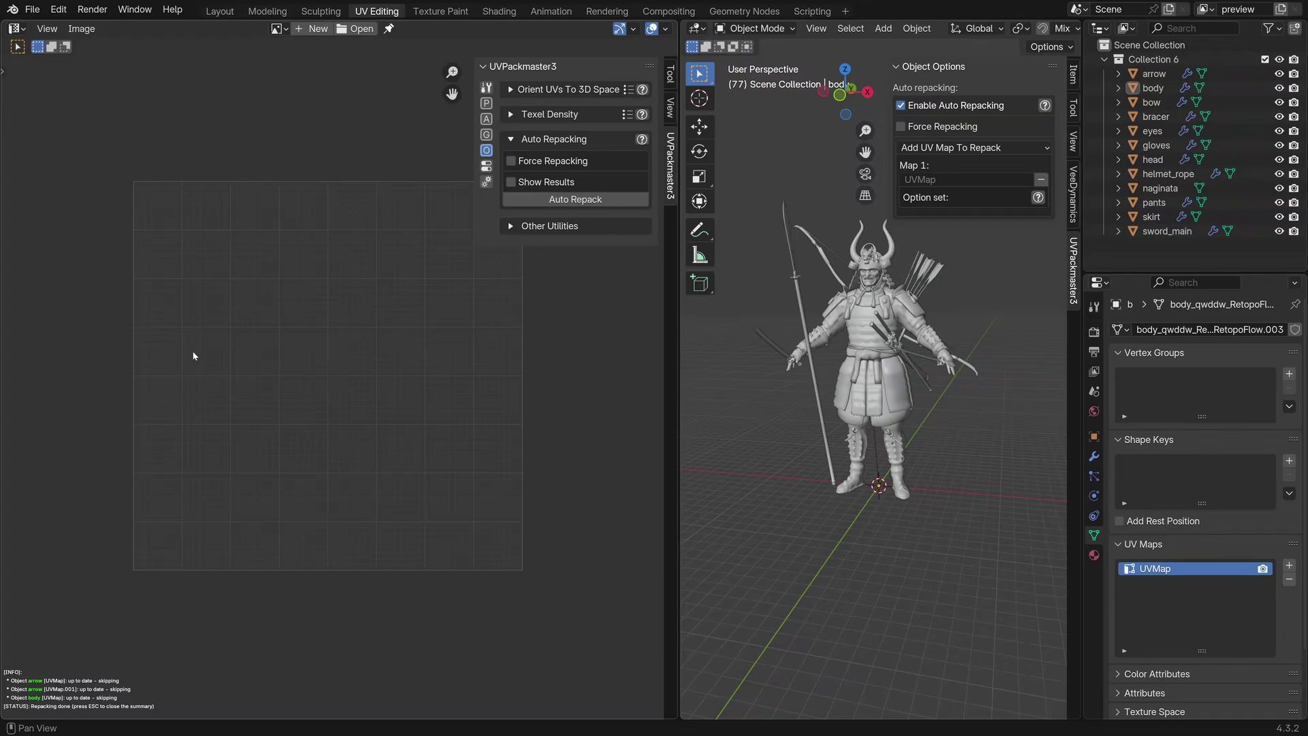
pyautogui.press('Escape')
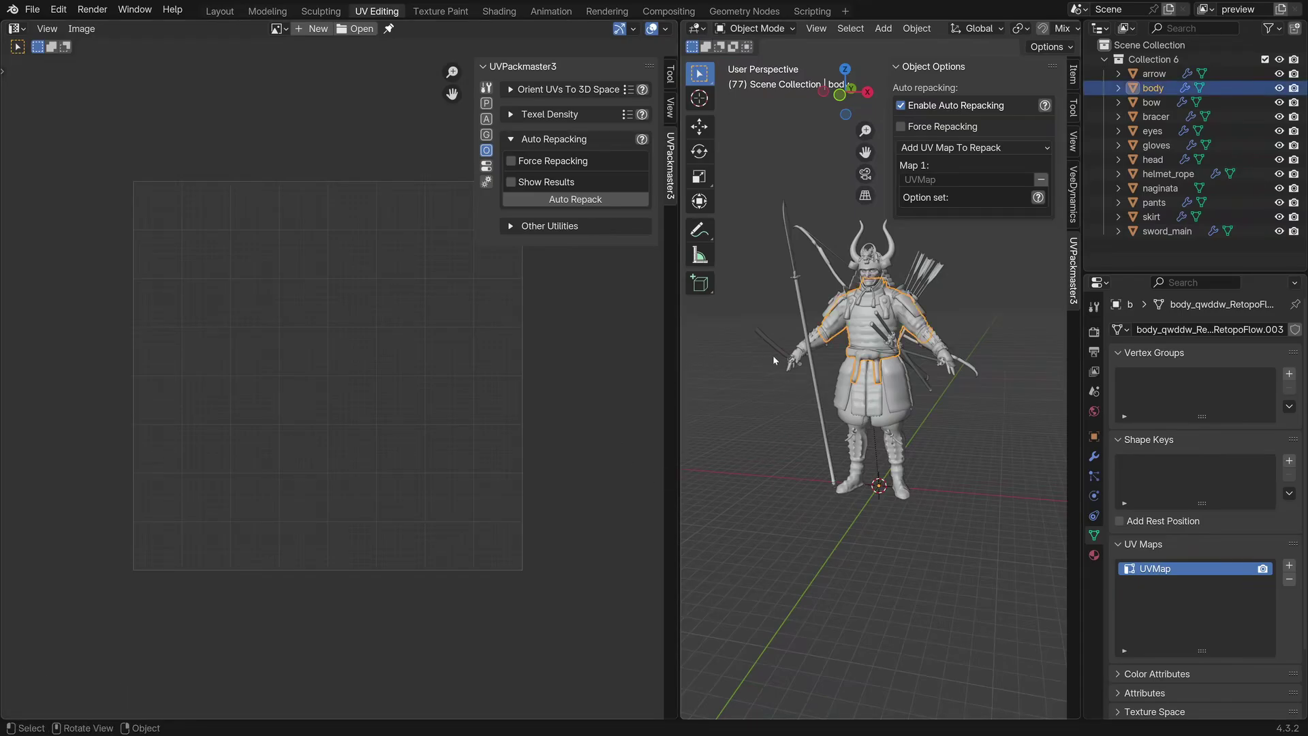
# Enter Edit Mode on the body and zoom in on a round UV island.
pyautogui.press('Tab')
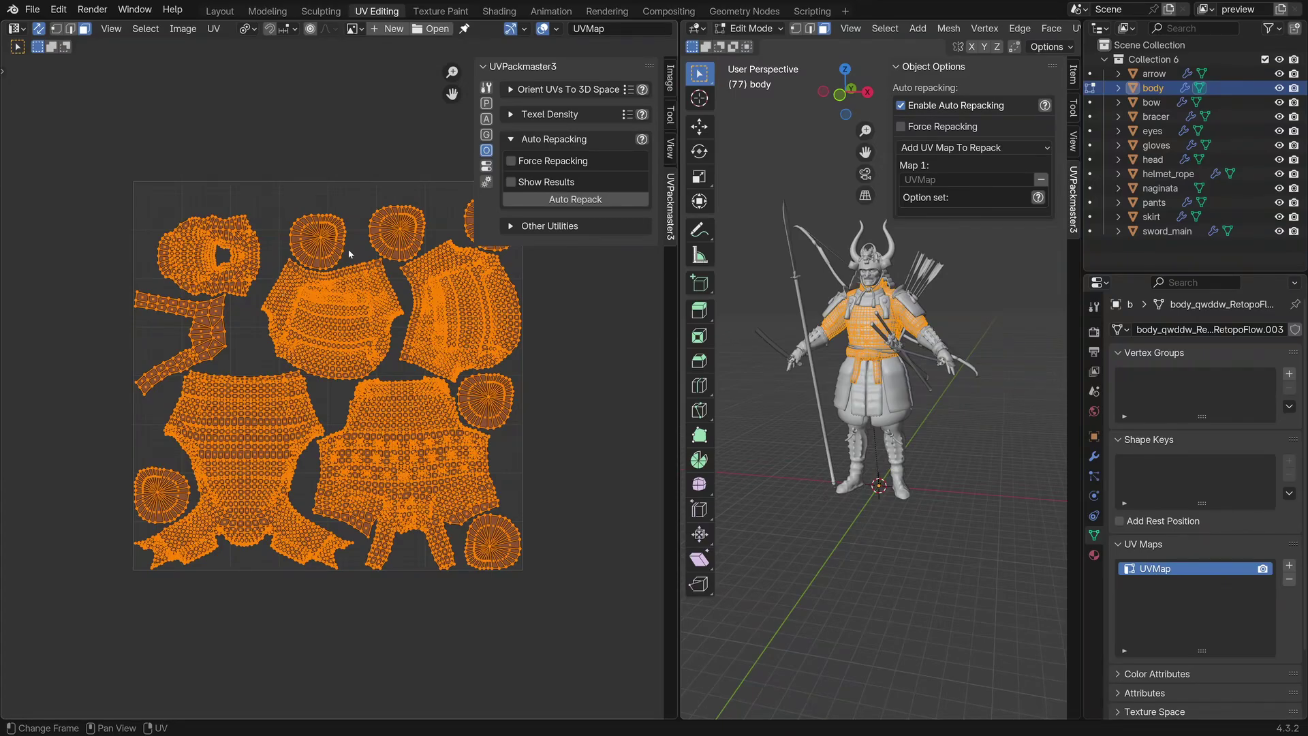
pyautogui.scroll(1, 345, 342)
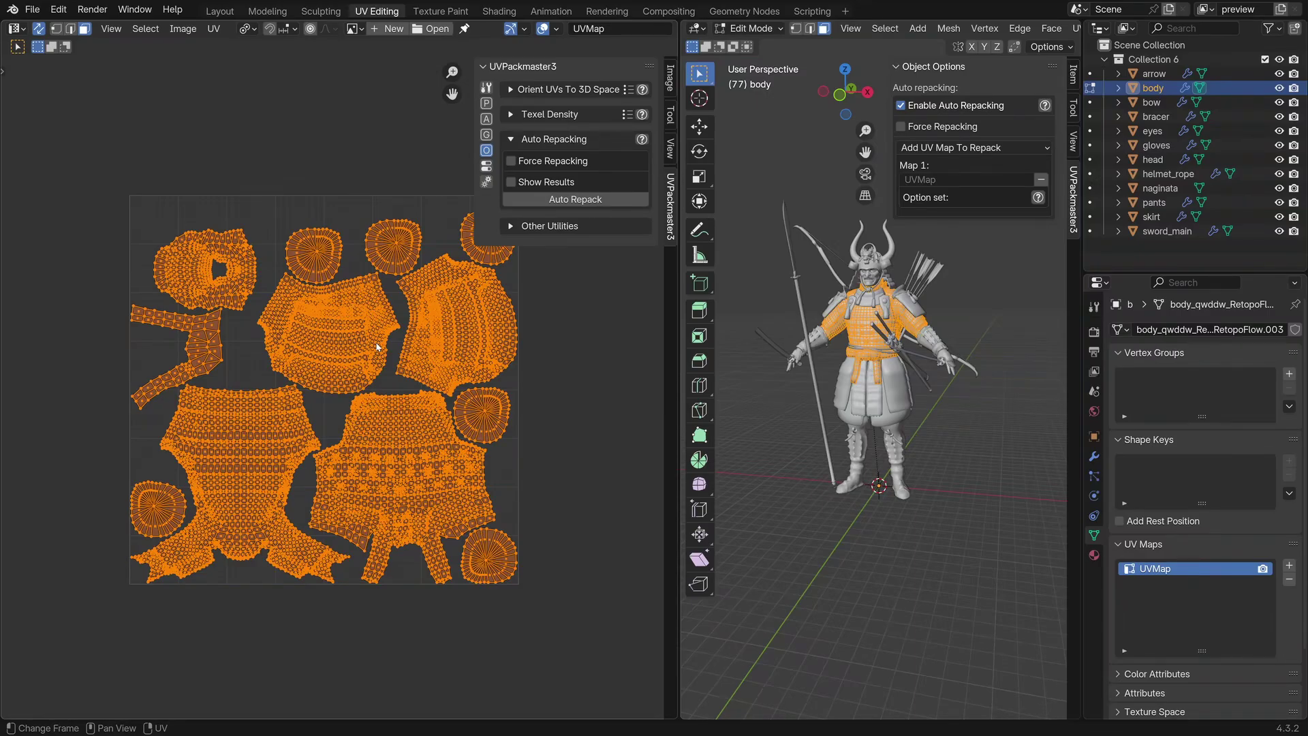
pyautogui.moveTo(395, 338); pyautogui.dragTo(395, 328, button='middle')
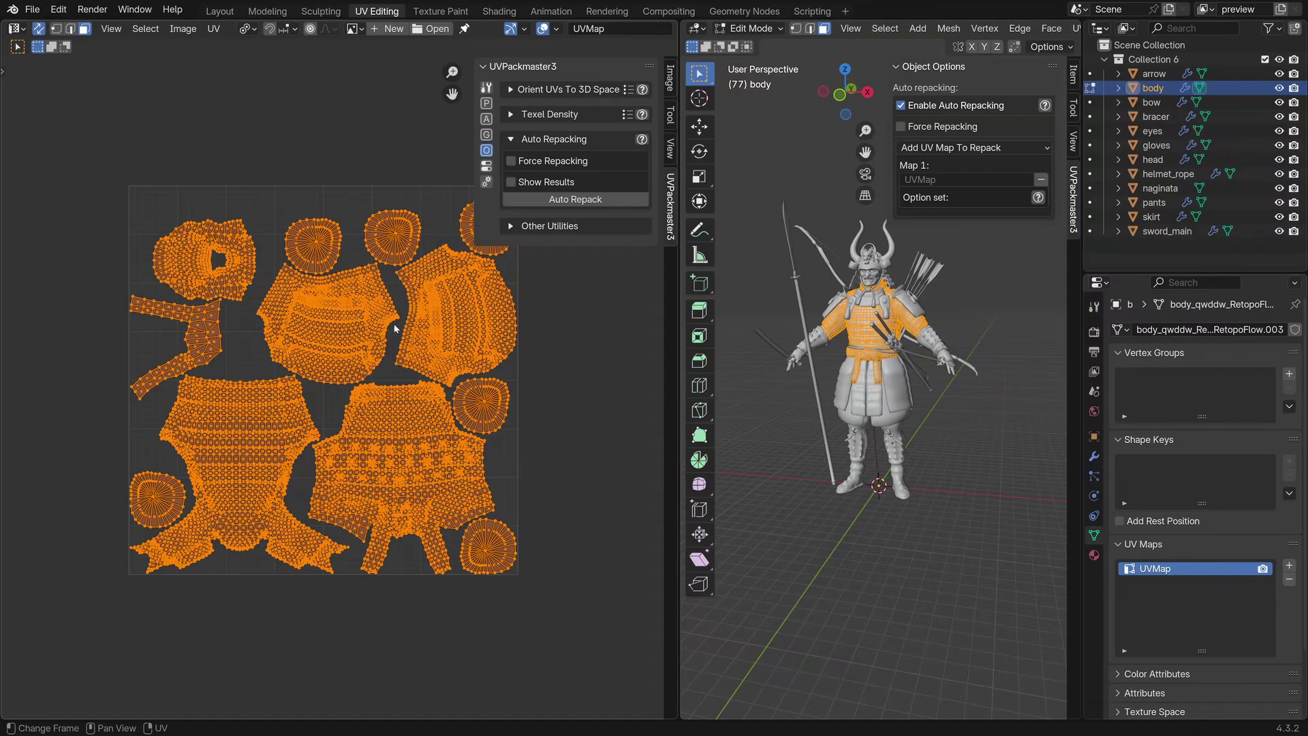
pyautogui.moveTo(260, 327); pyautogui.dragTo(257, 328, button='middle')
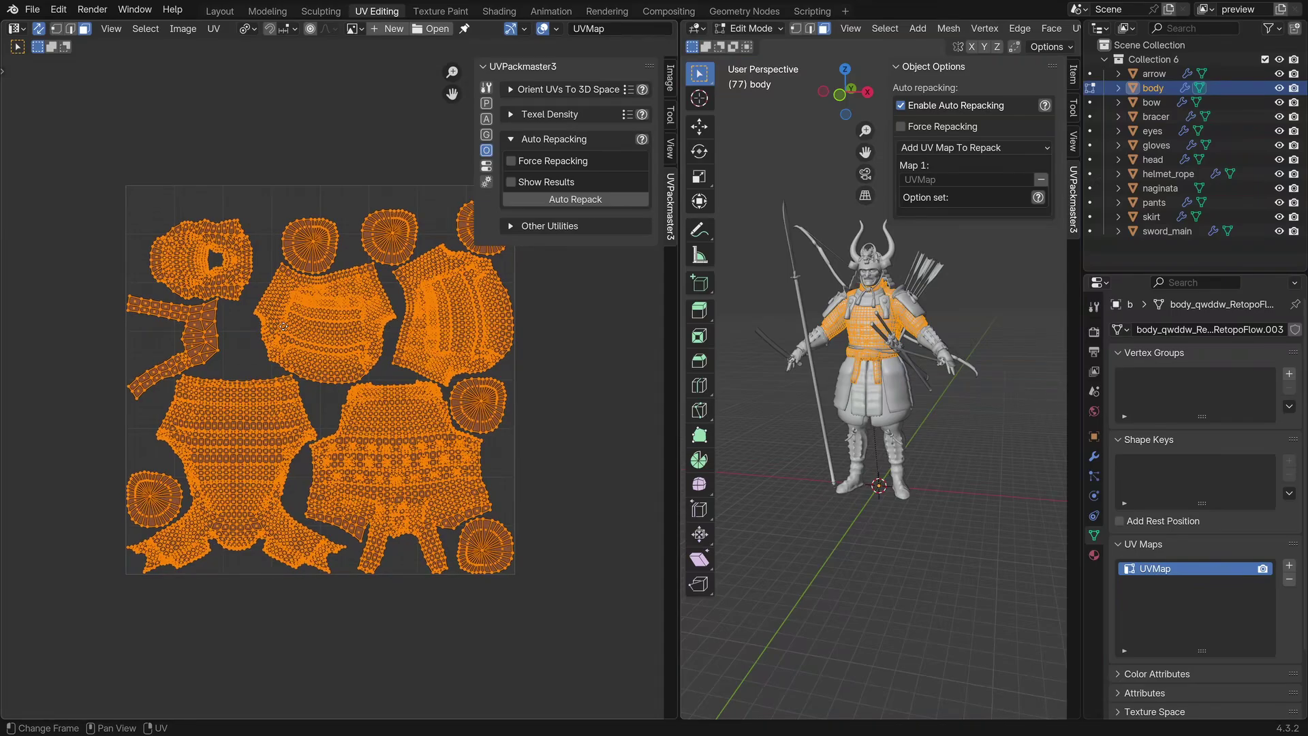
pyautogui.click(378, 209)
pyautogui.scroll(7, 361, 292)
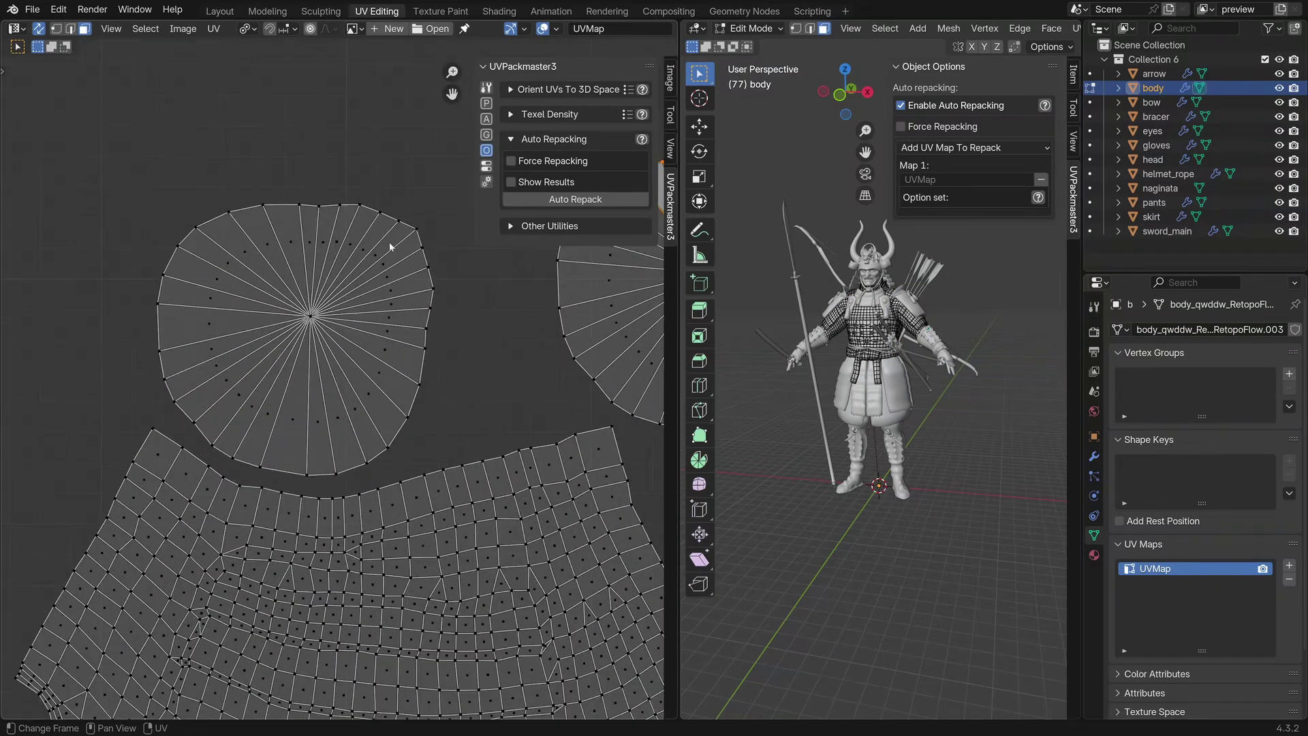
# Nudge the thin wedge face's outer vertex slightly up-right, then run Auto Repack.
pyautogui.click(414, 243)
pyautogui.press('1')
pyautogui.click(406, 225)
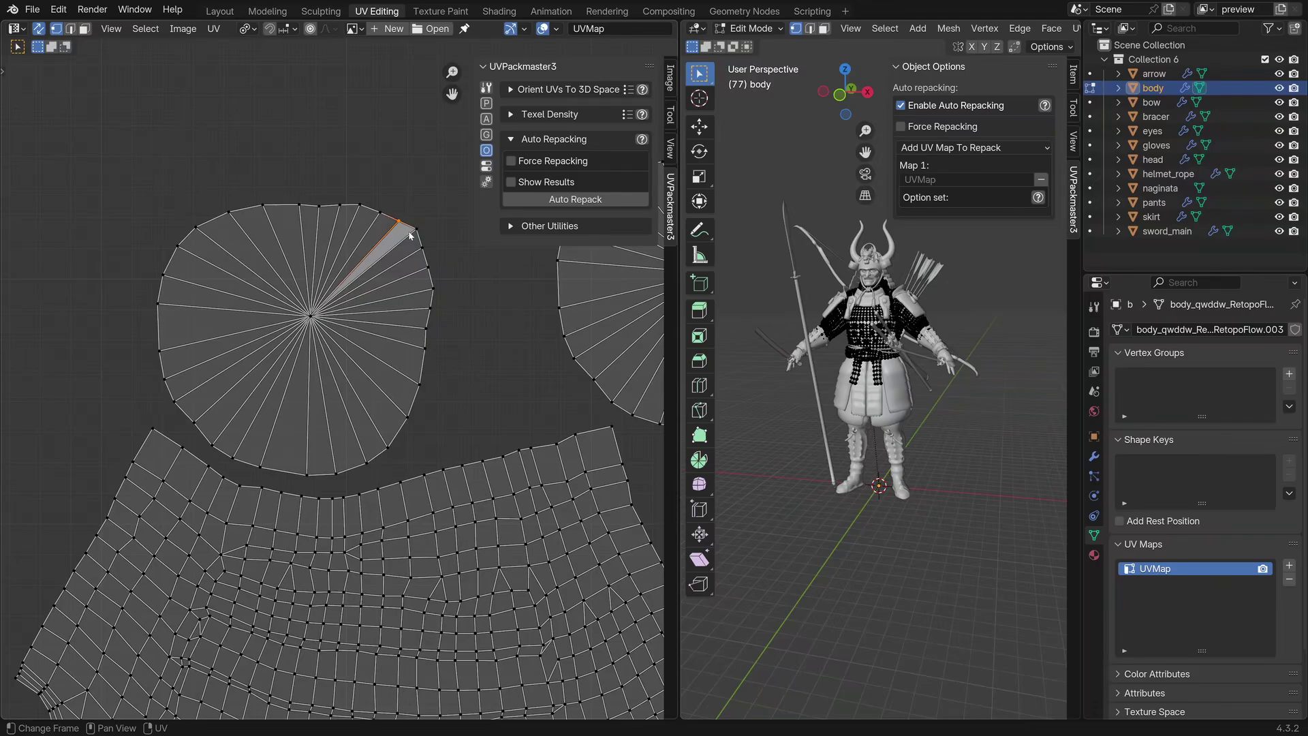
pyautogui.press('g')
pyautogui.click(444, 183)
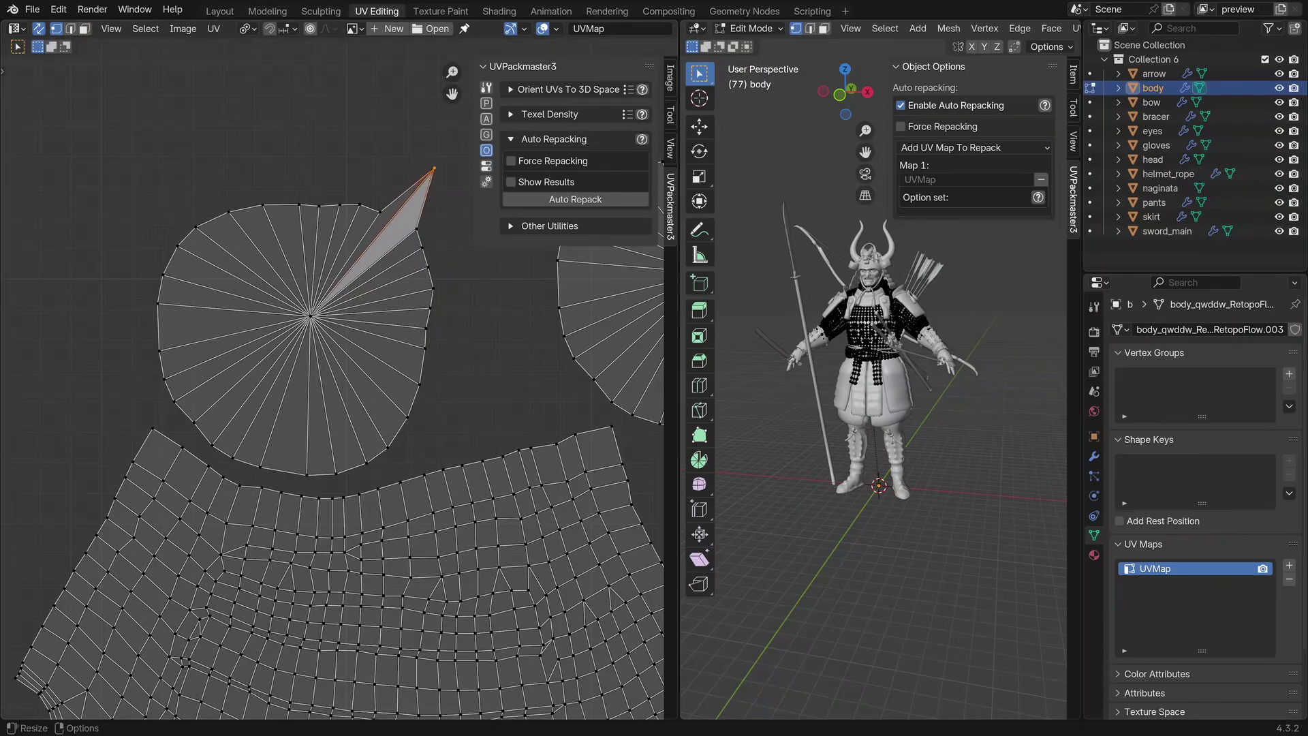
pyautogui.hotkey('ctrl', 'z')
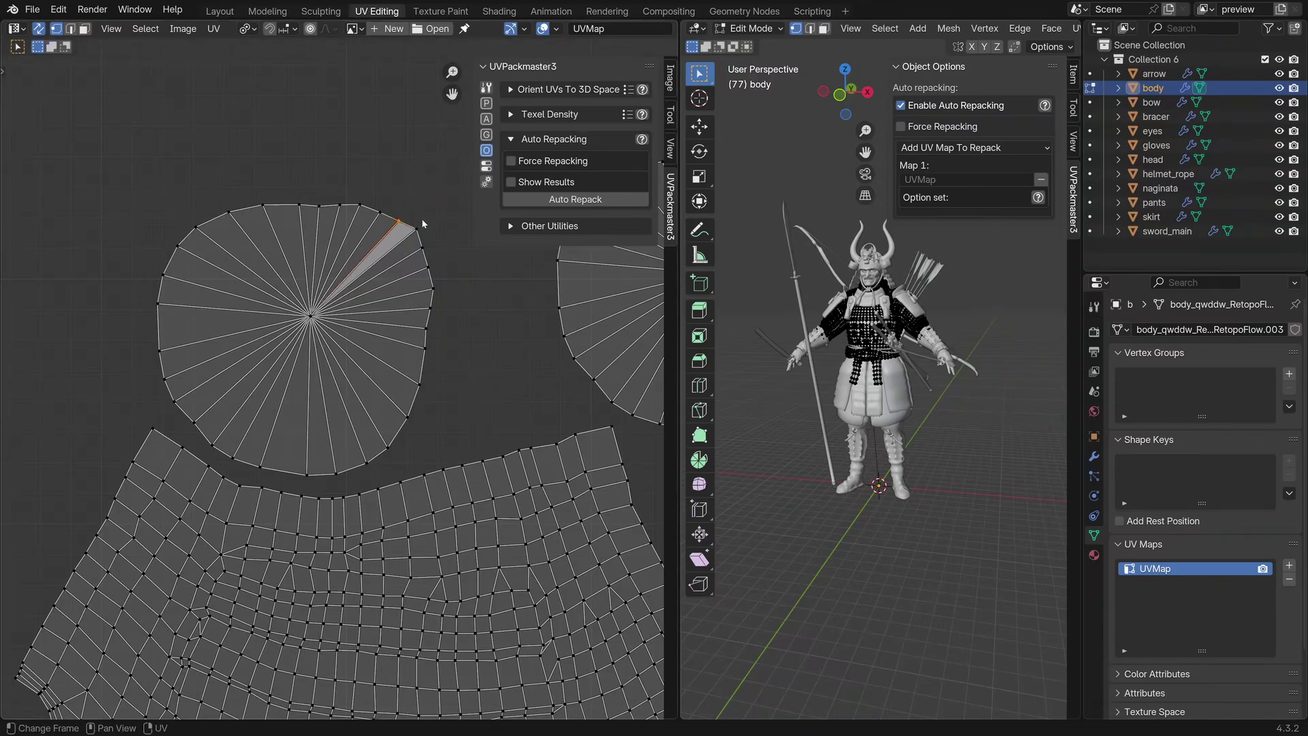
pyautogui.press('g')
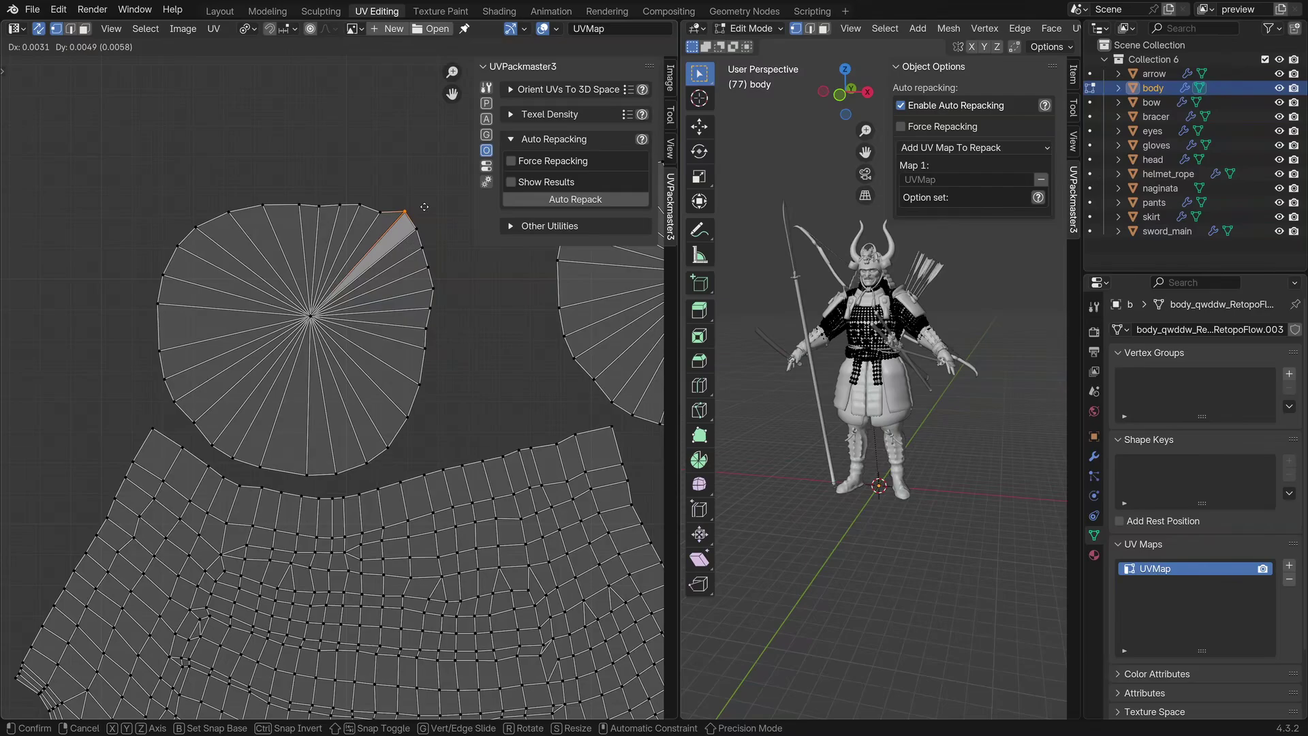
pyautogui.click(426, 230)
pyautogui.click(557, 199)
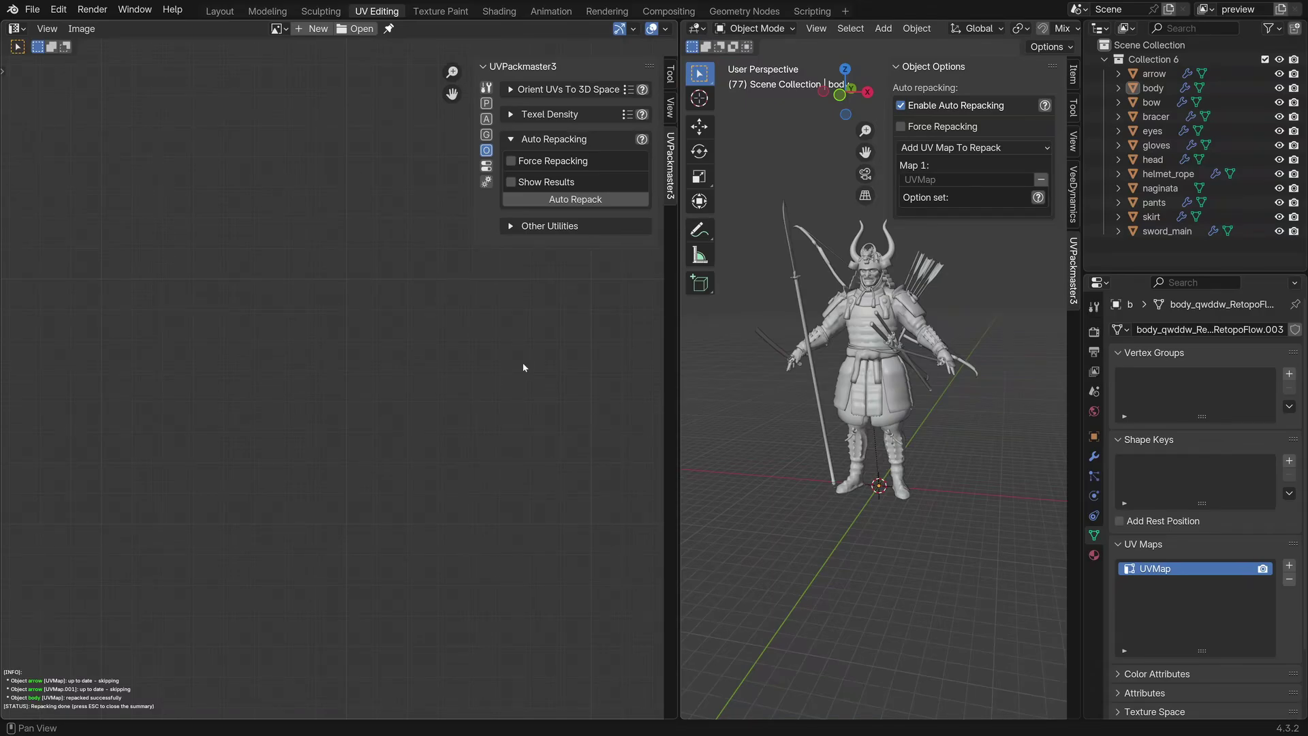
# Show the packing options: precision 500, rotation step 90, 10 px margin, texture size 1024.
pyautogui.click(485, 103)
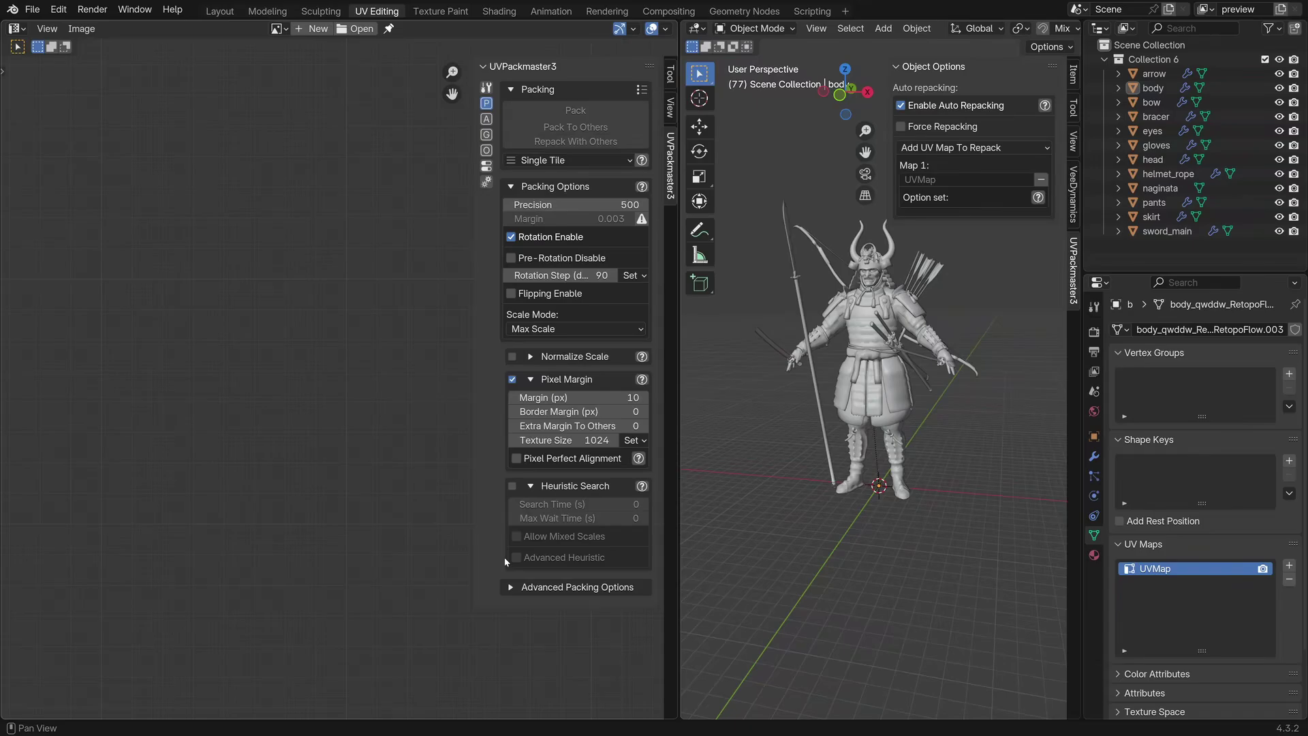
# Enable flipping in Packing Options and rerun Auto Repack on all configured UV maps.
pyautogui.click(511, 294)
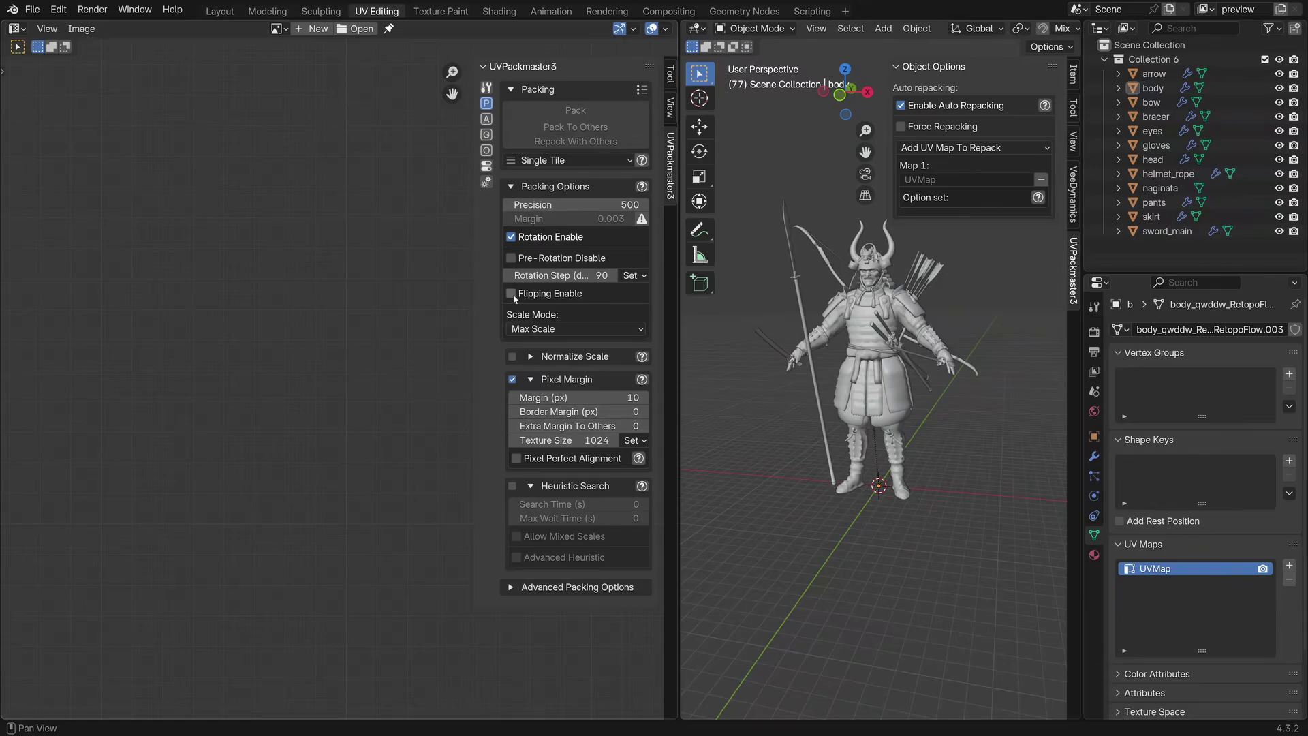
pyautogui.click(487, 150)
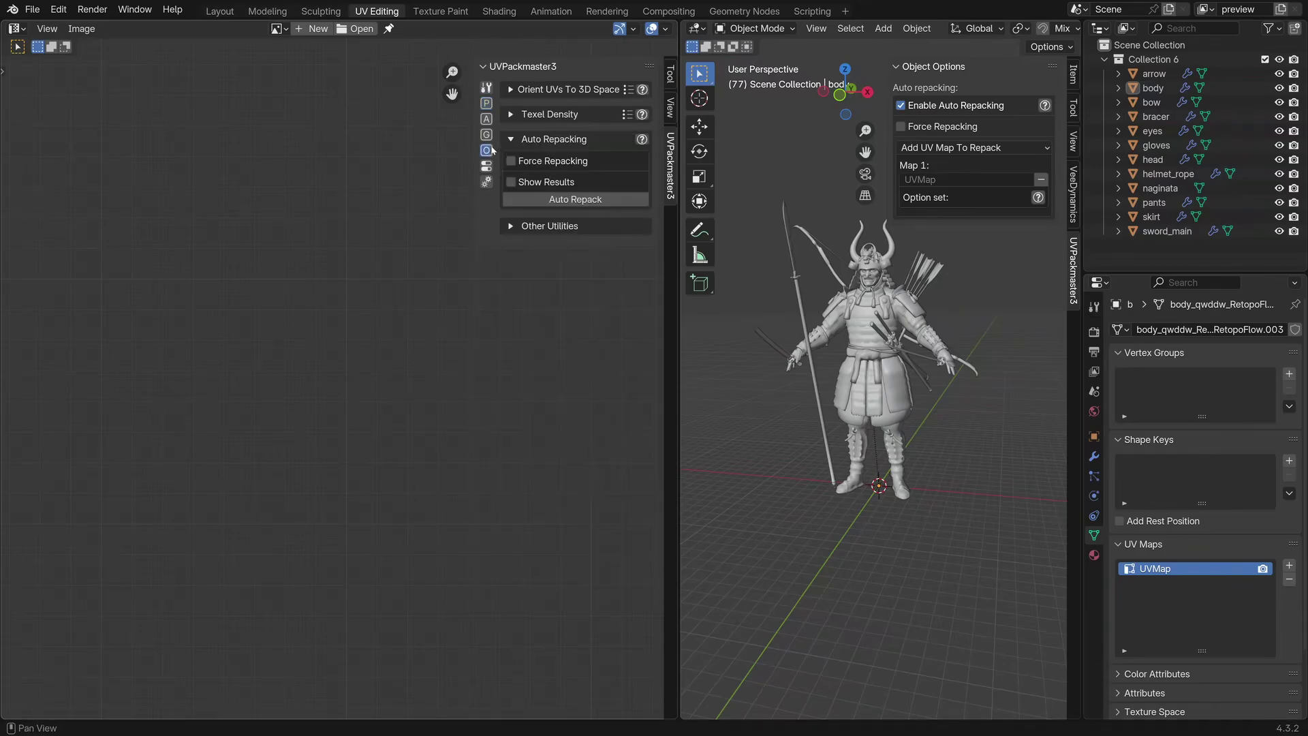
pyautogui.click(563, 203)
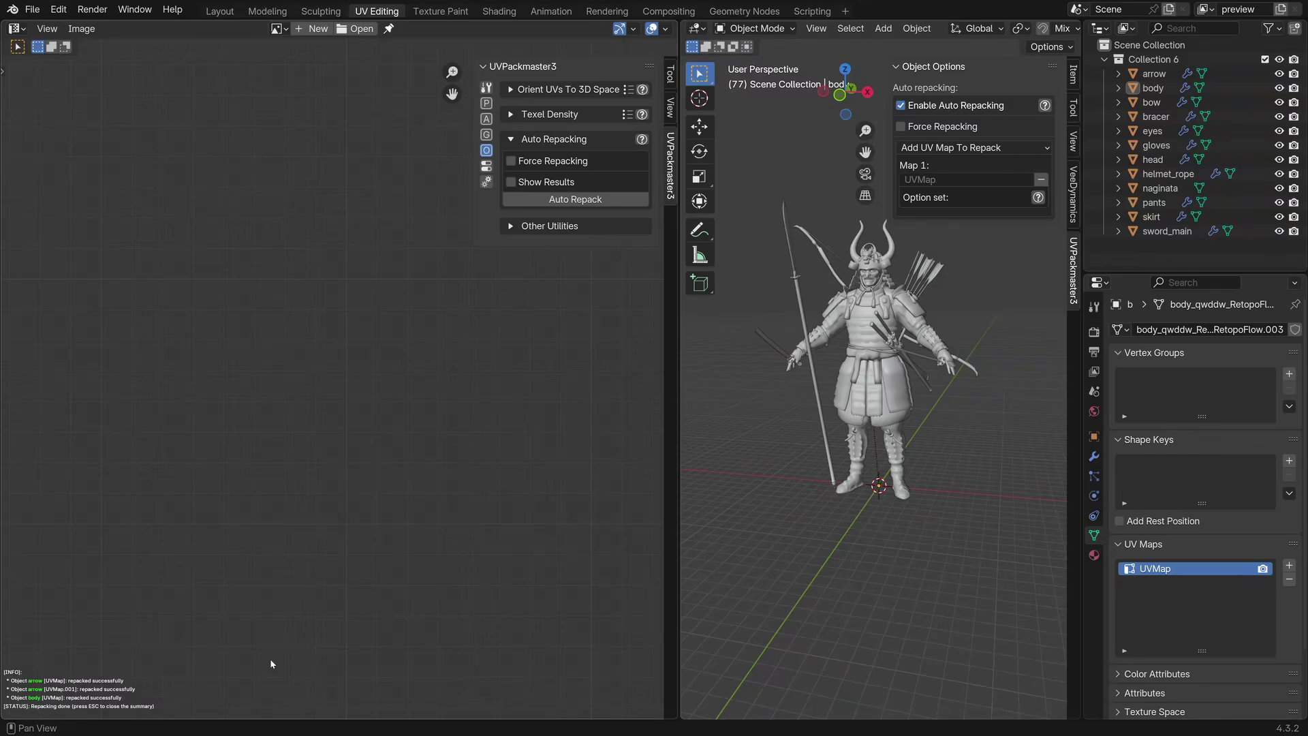
pyautogui.click(486, 103)
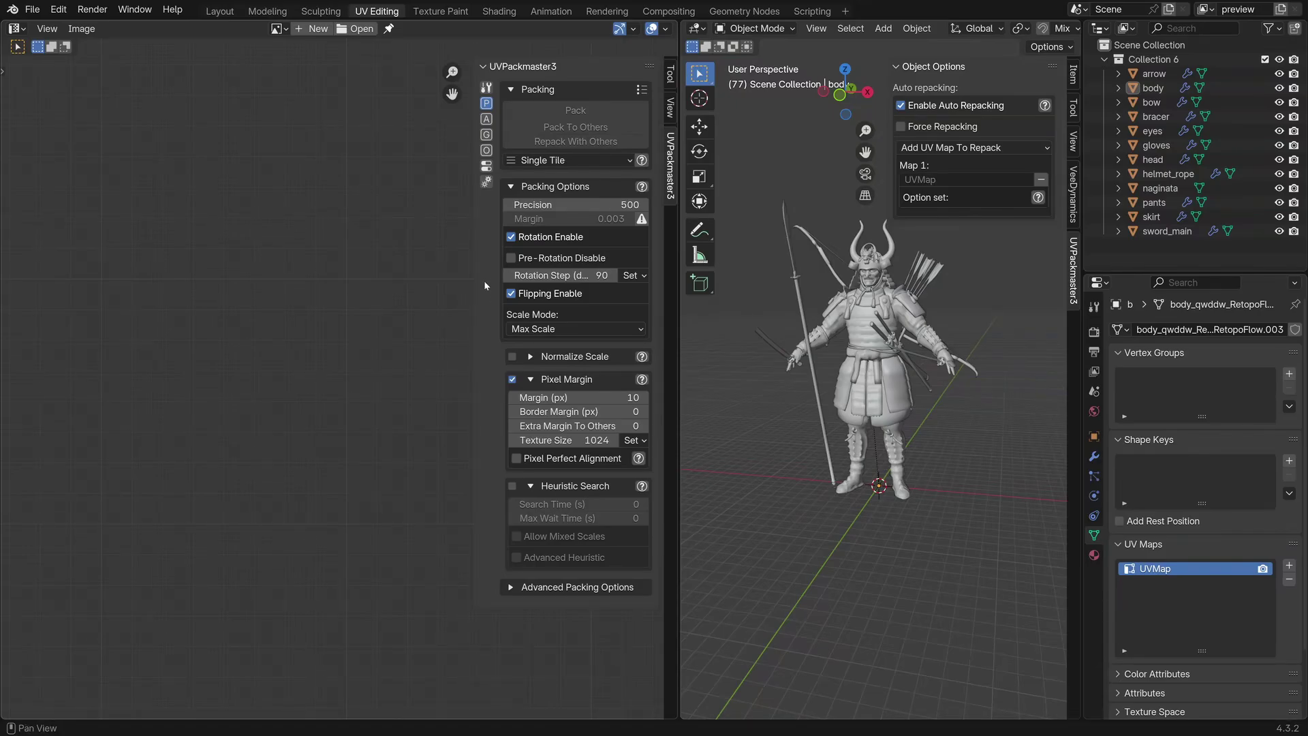
# Open the UVPackmaster3 add-on preferences and tick Enable Option Sets.
pyautogui.click(487, 181)
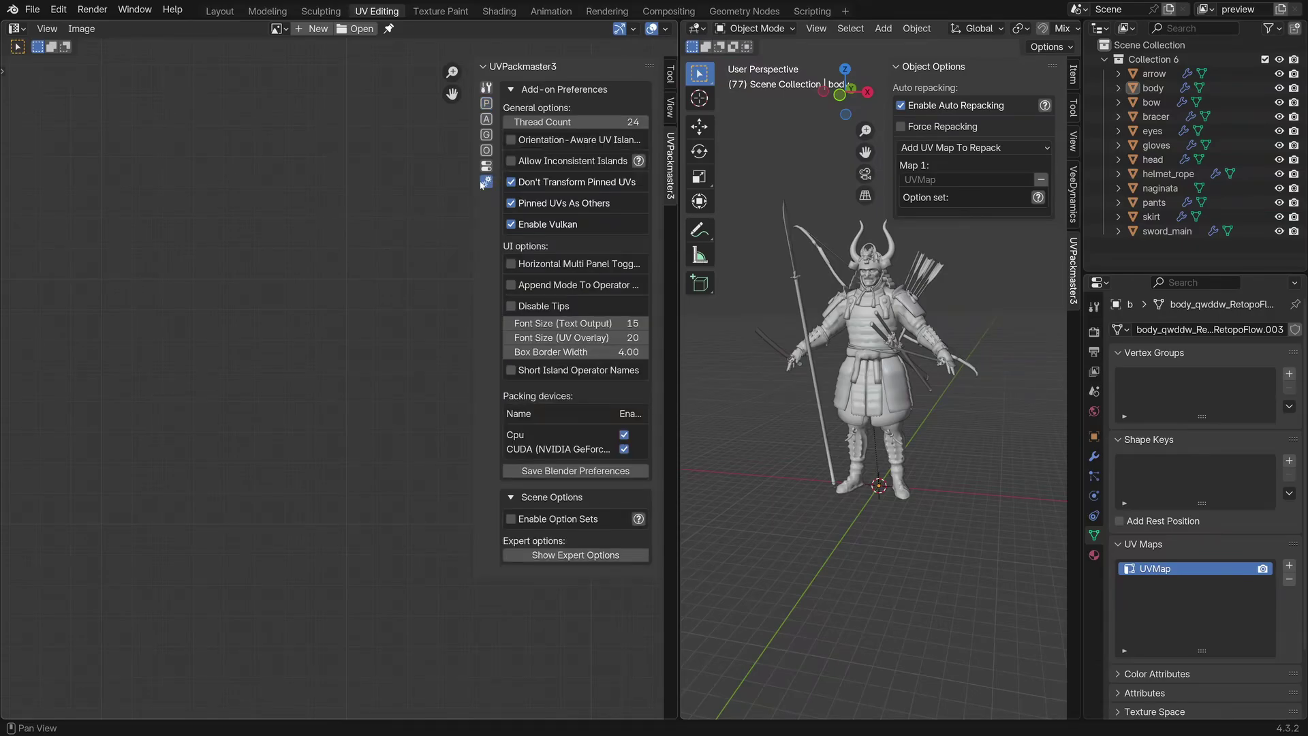
pyautogui.click(511, 519)
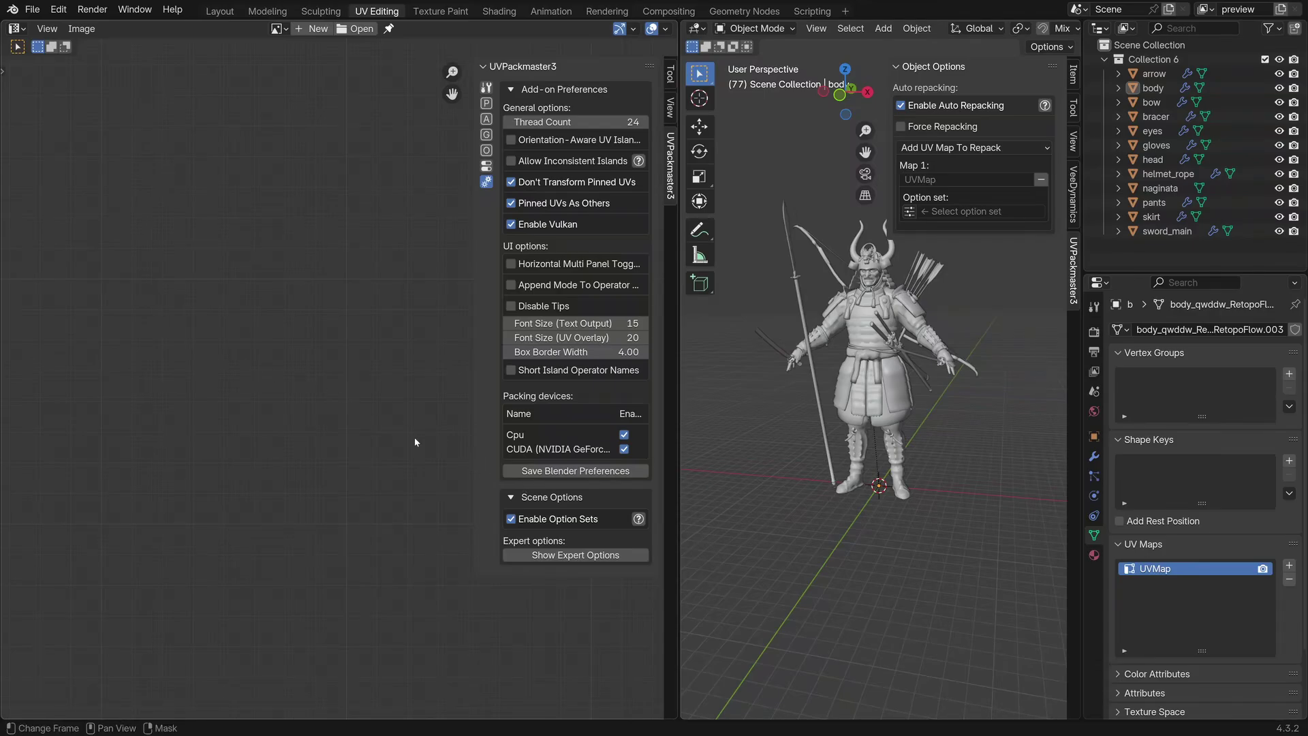
# Return to the UVPackmaster3 Packing tab and open the option set list beside OptionSet.
pyautogui.click(487, 104)
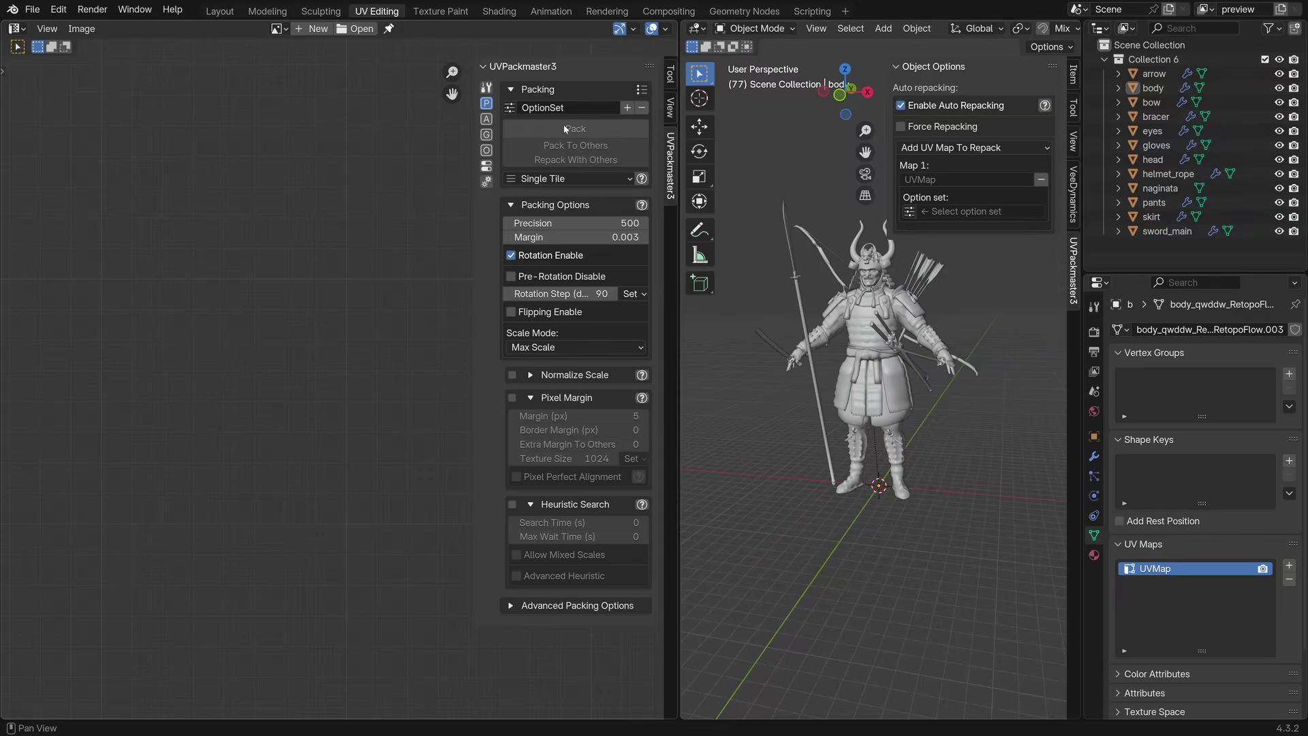
pyautogui.click(486, 181)
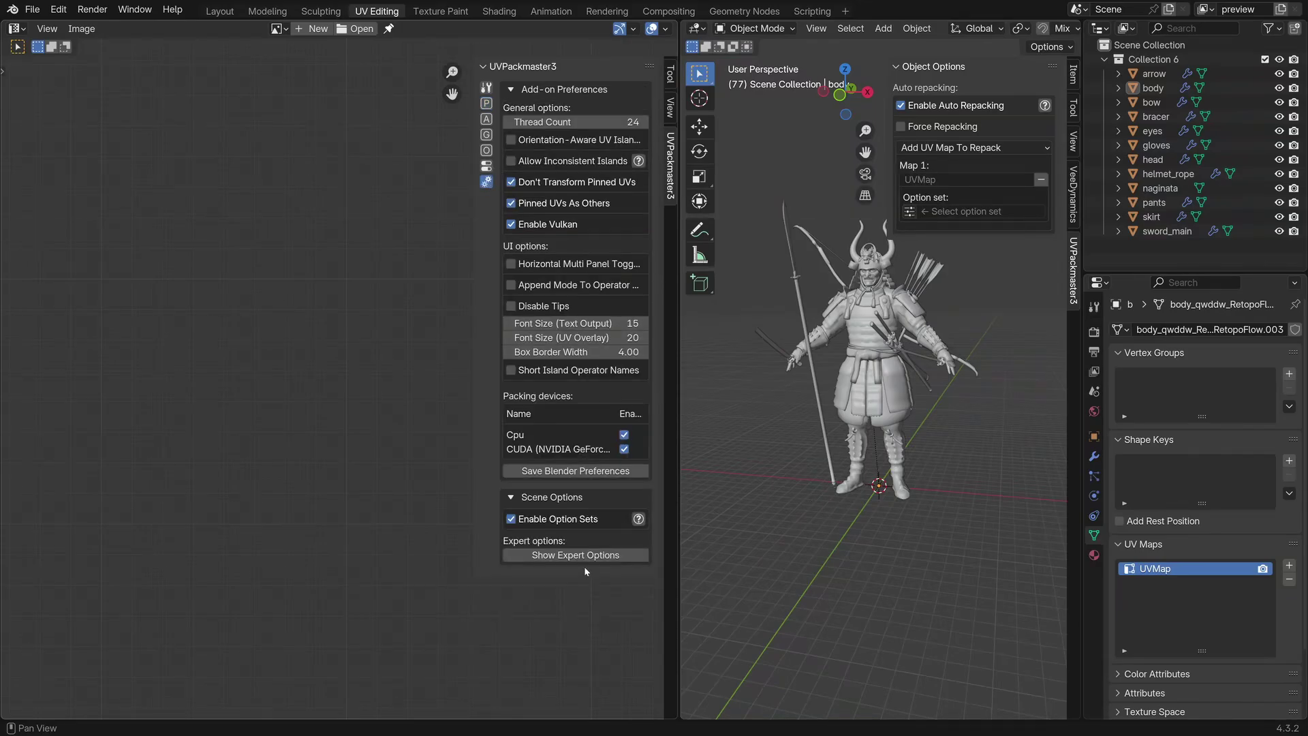
pyautogui.click(487, 103)
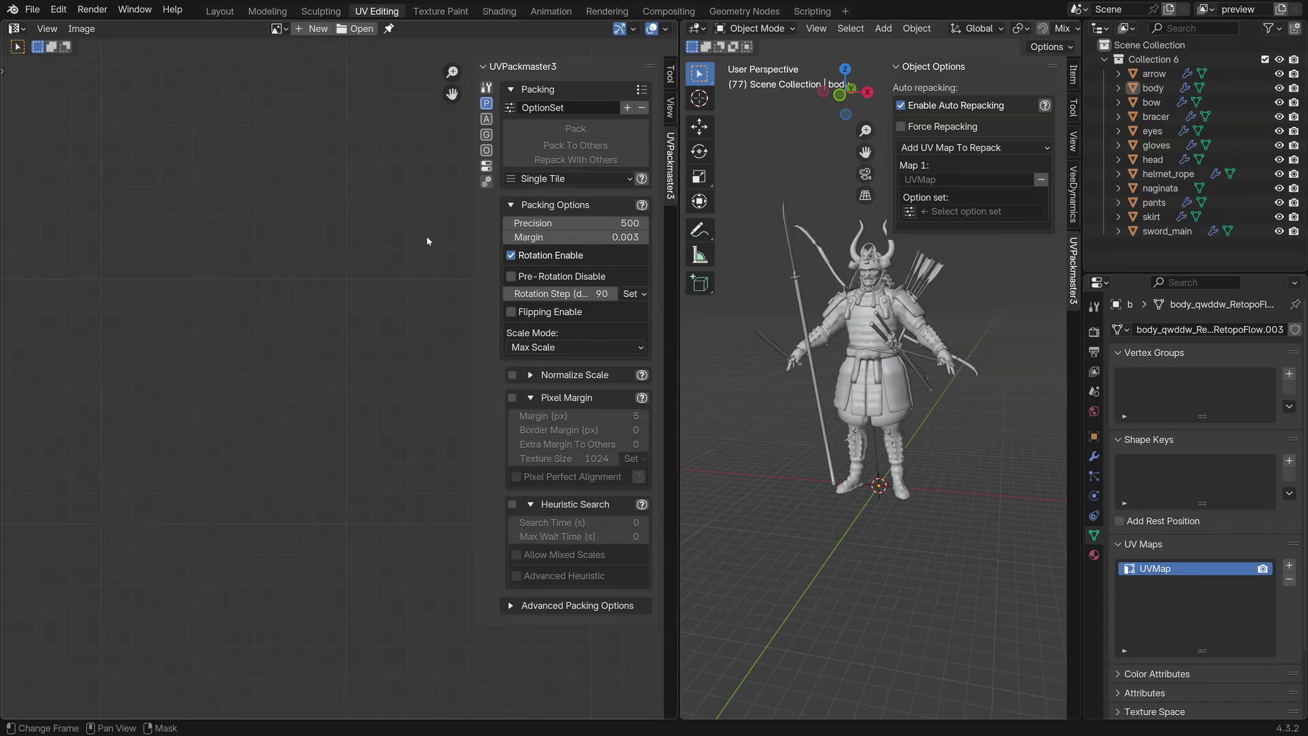
pyautogui.click(510, 109)
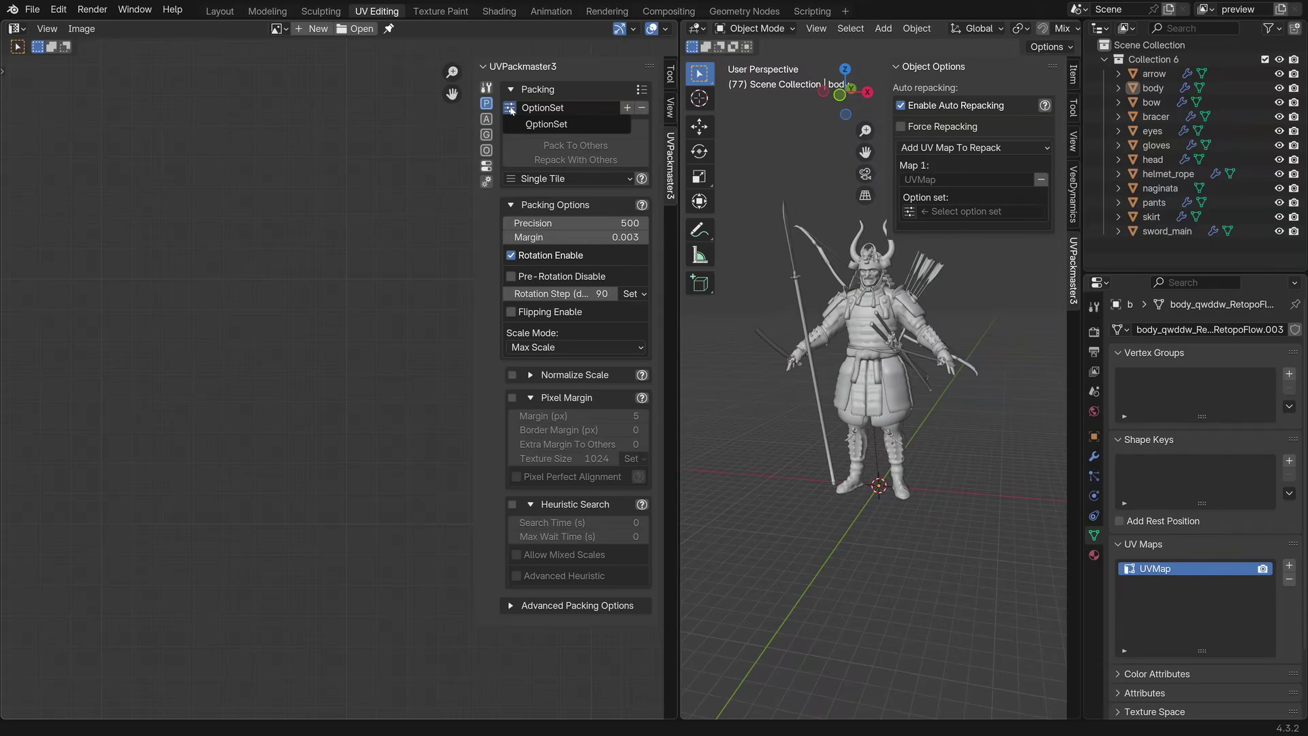
# Add a new option set and name it MyOptionsSetArrow.
pyautogui.click(628, 108)
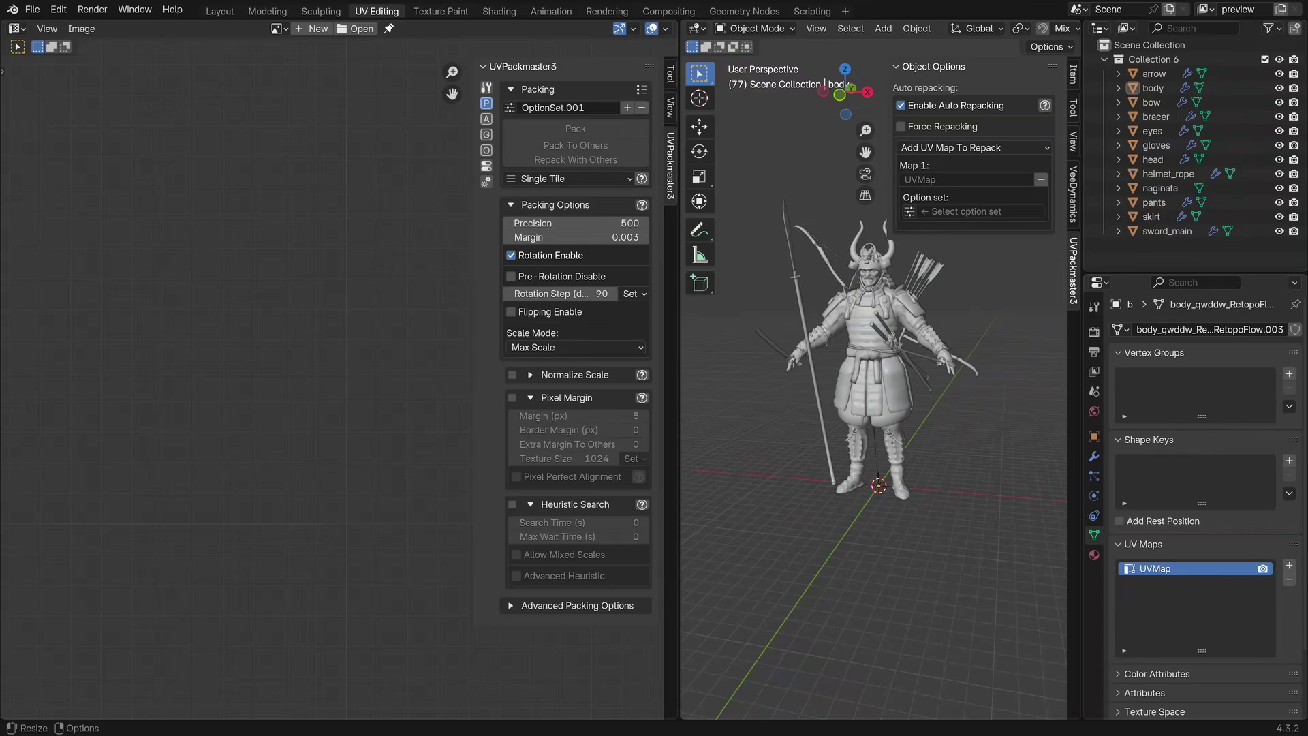
pyautogui.doubleClick(552, 108)
pyautogui.write('M')
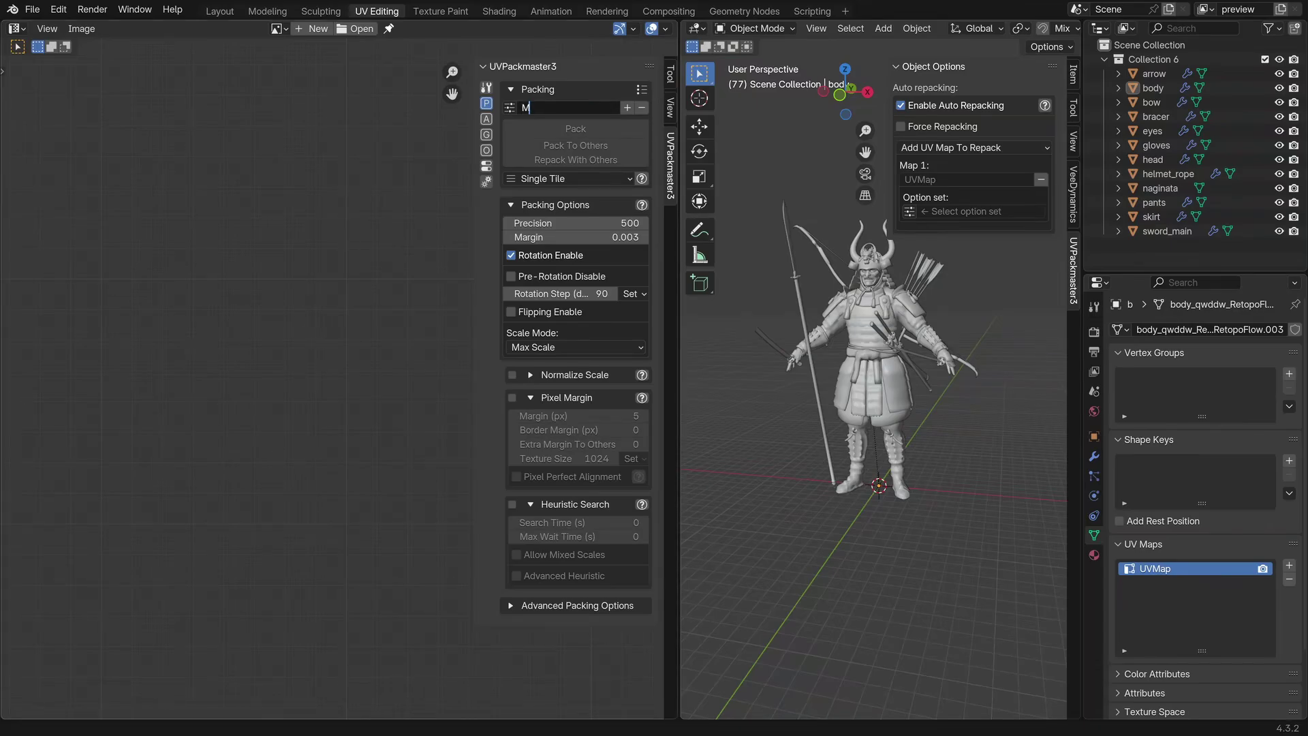
pyautogui.write('yOptionsSetArrow')
pyautogui.press('Return')
# Select the original OptionSet and rename it MyOptionsSetBody.
pyautogui.click(510, 109)
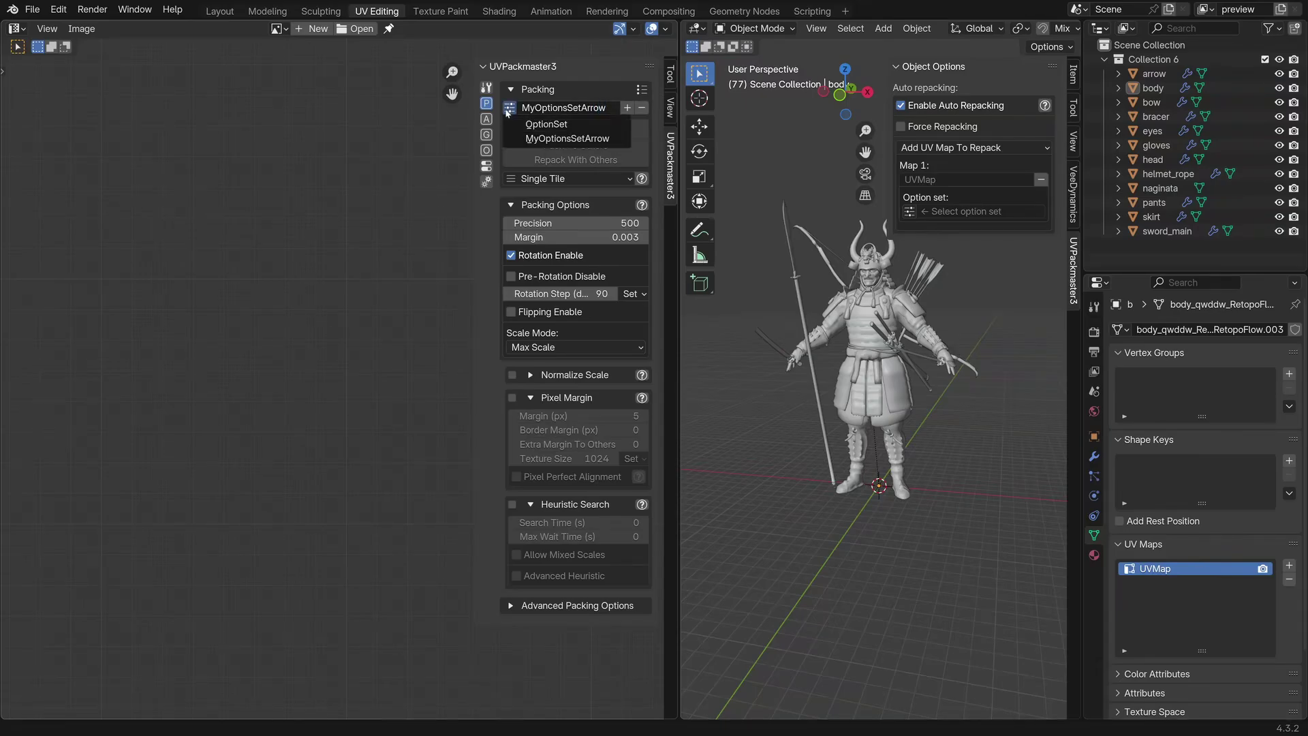
pyautogui.click(568, 138)
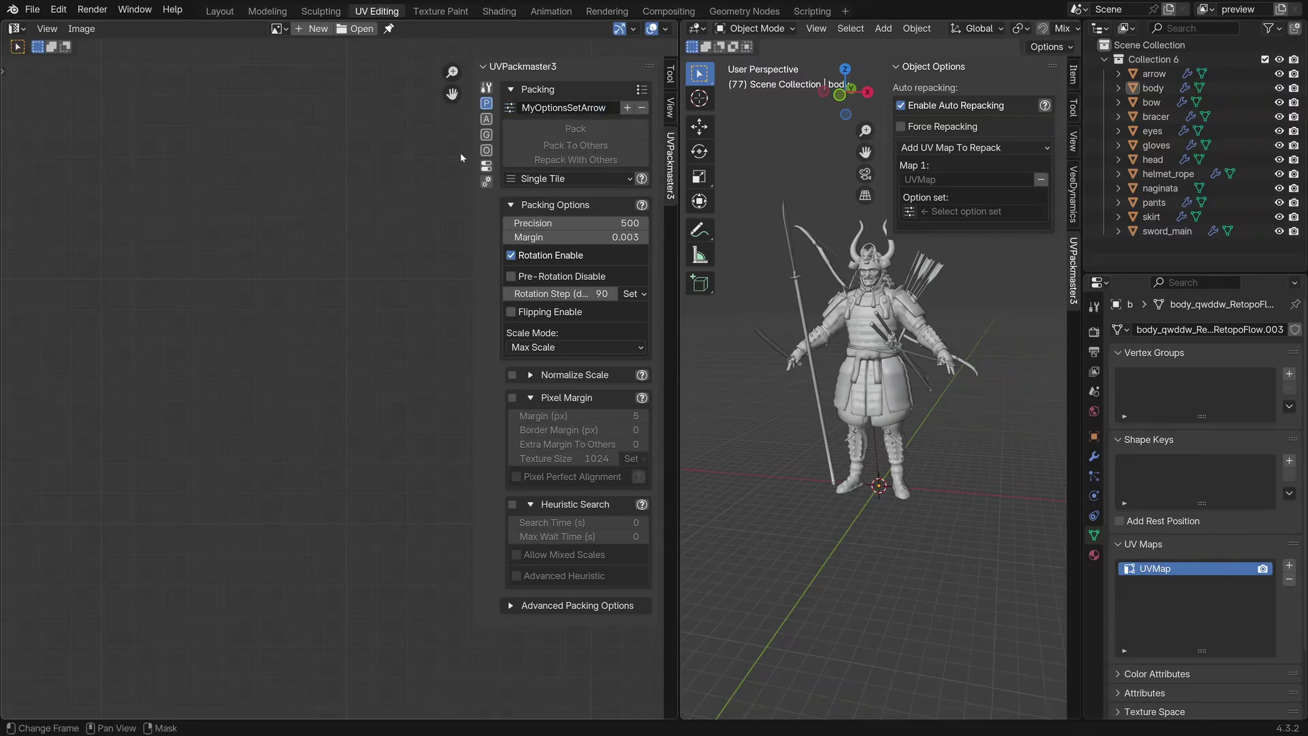
pyautogui.click(510, 108)
pyautogui.click(547, 125)
pyautogui.doubleClick(568, 108)
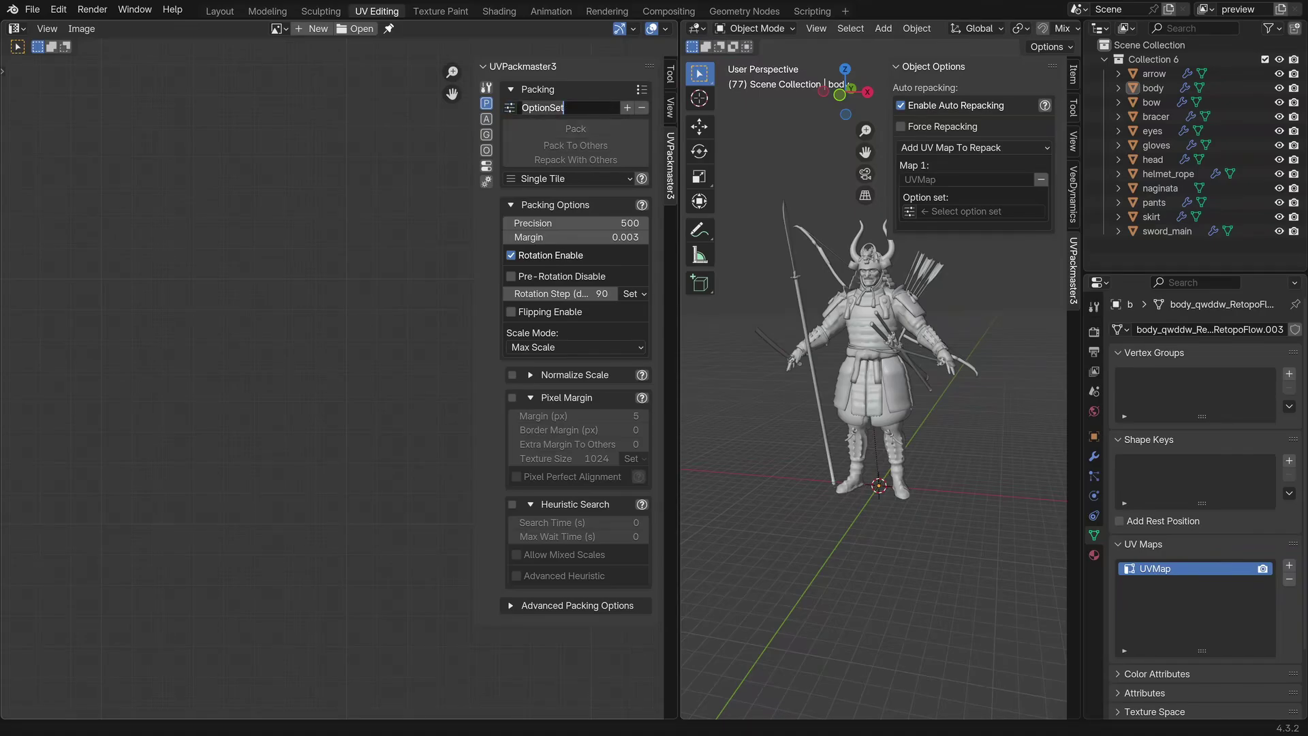
pyautogui.write('MtOp')
pyautogui.press('BackSpace')
pyautogui.press('BackSpace')
pyautogui.press('BackSpace')
pyautogui.press('BackSpace')
pyautogui.write('MyOptionsSetBody')
# Confirm the MyOptionsSetBody name and switch its packing to Tiles with Tile Count X 2, Y 1.
pyautogui.press('Return')
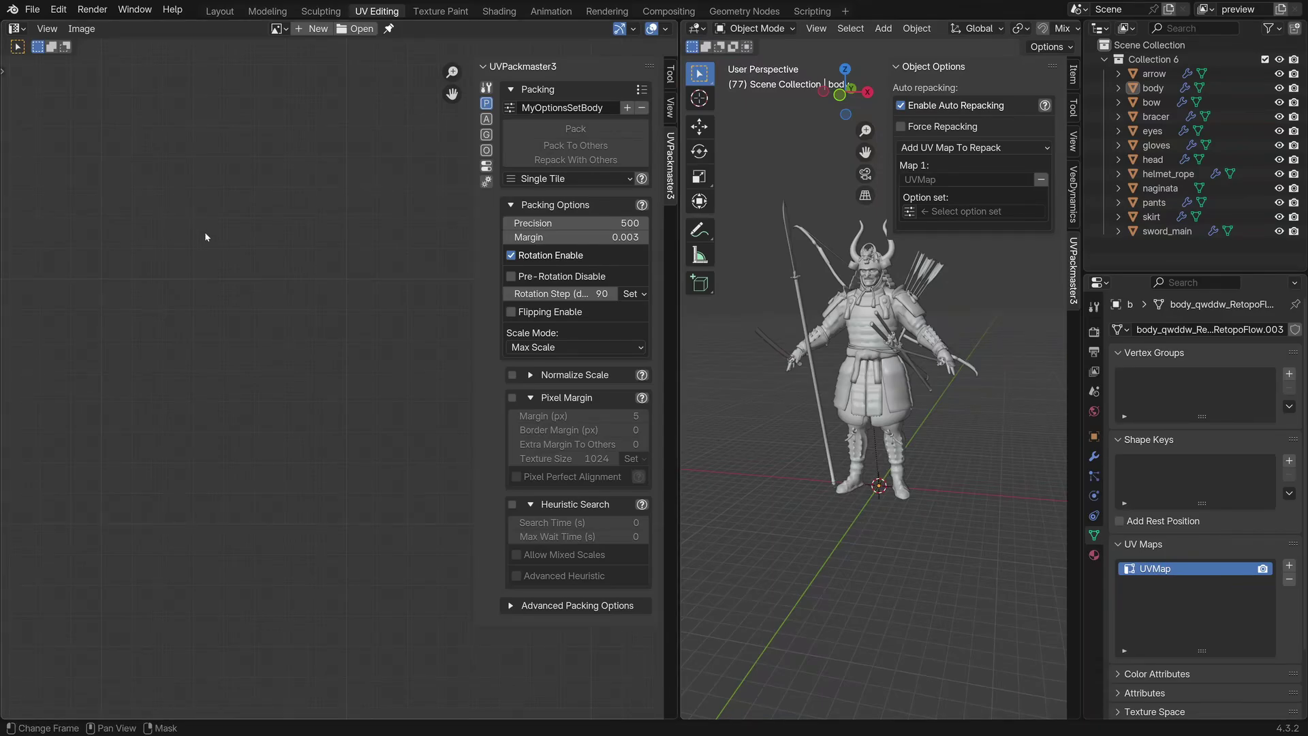
pyautogui.click(565, 179)
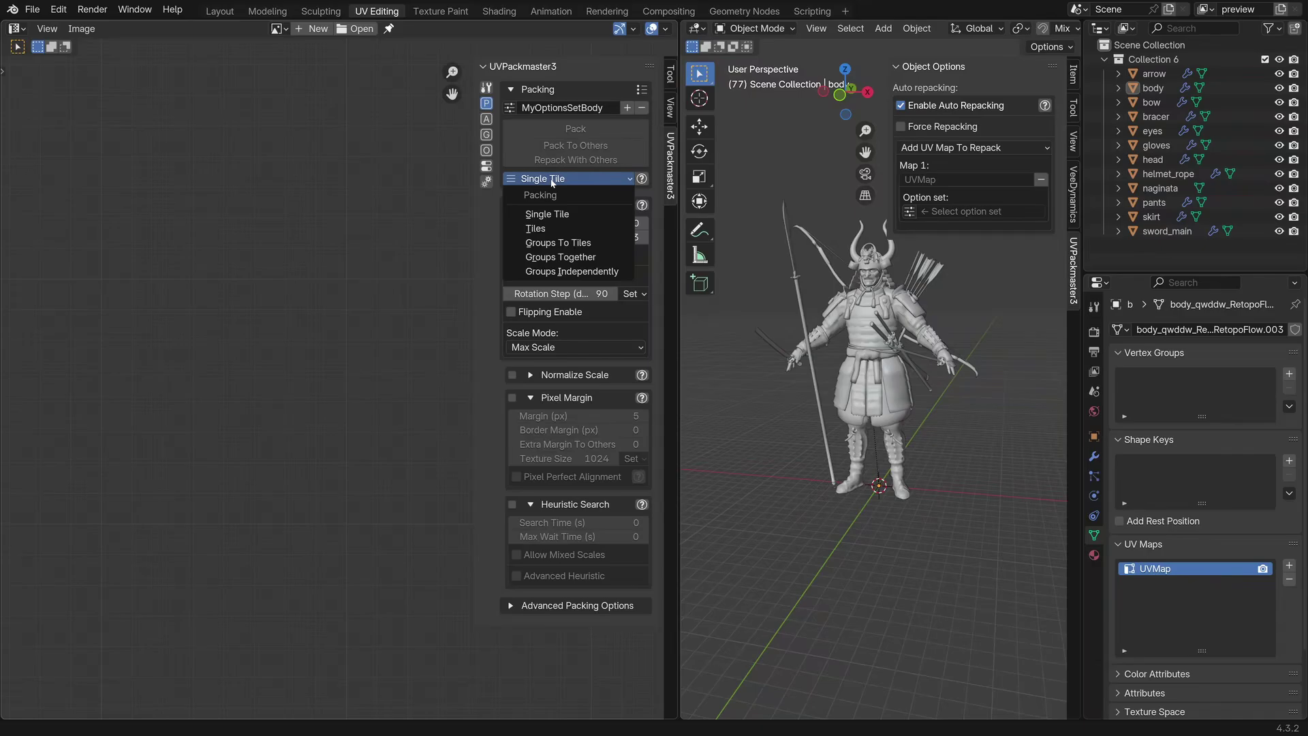
pyautogui.click(563, 230)
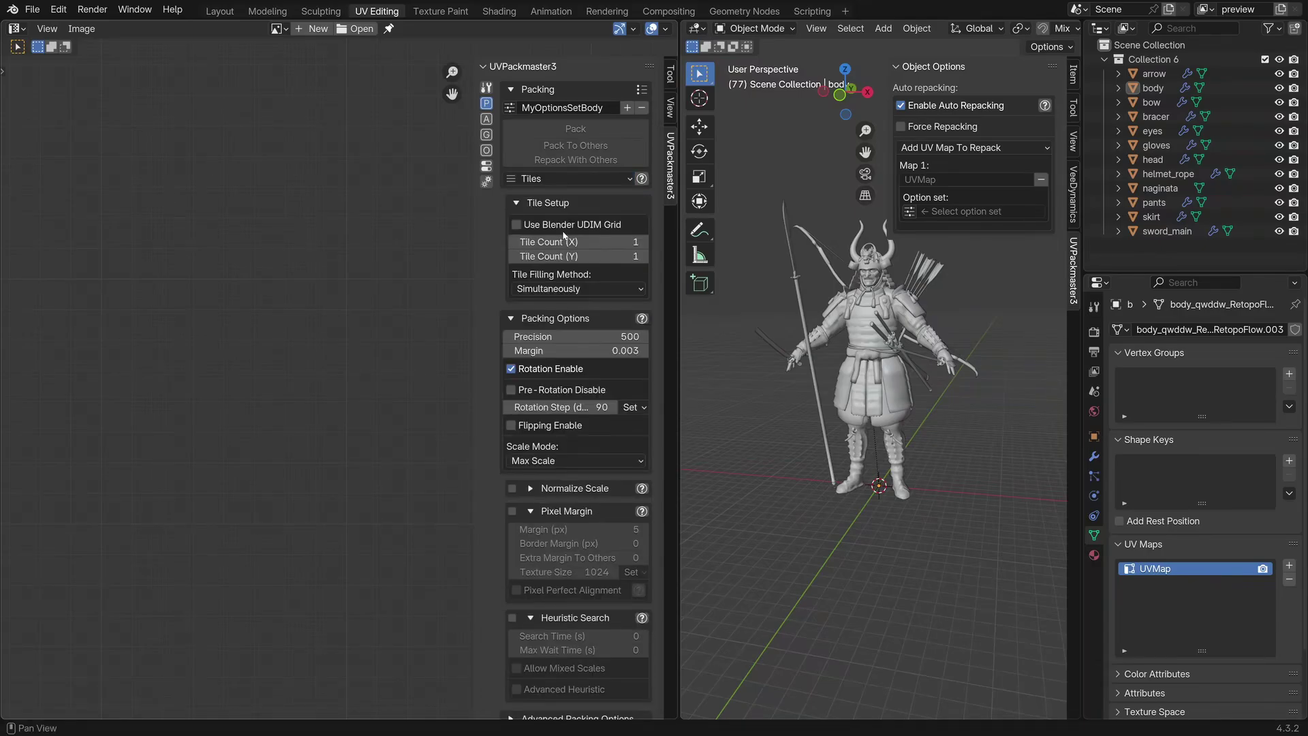
pyautogui.keyDown('alt'); pyautogui.click(644, 242); pyautogui.keyUp('alt')
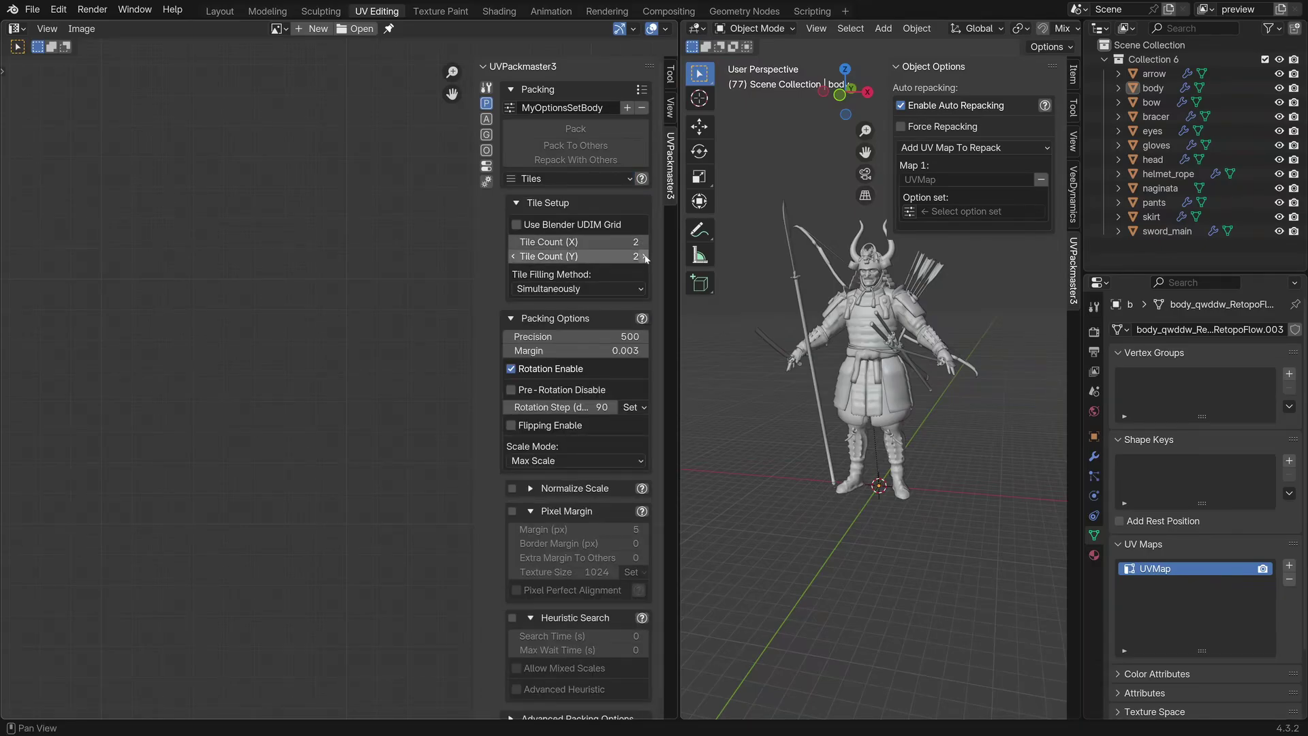
pyautogui.moveTo(591, 256); pyautogui.dragTo(545, 256)
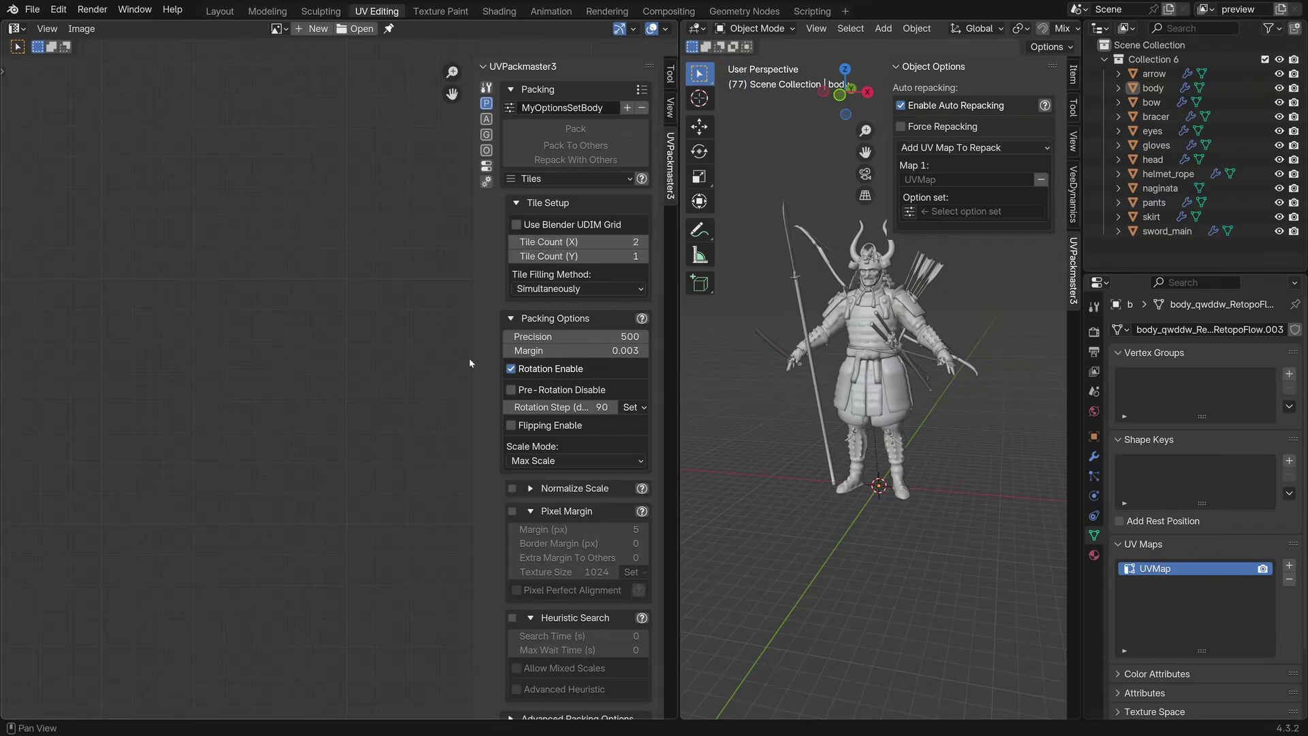
# Enable Pixel Margin at 40 px, then make MyOptionsSetArrow the active option set.
pyautogui.click(512, 511)
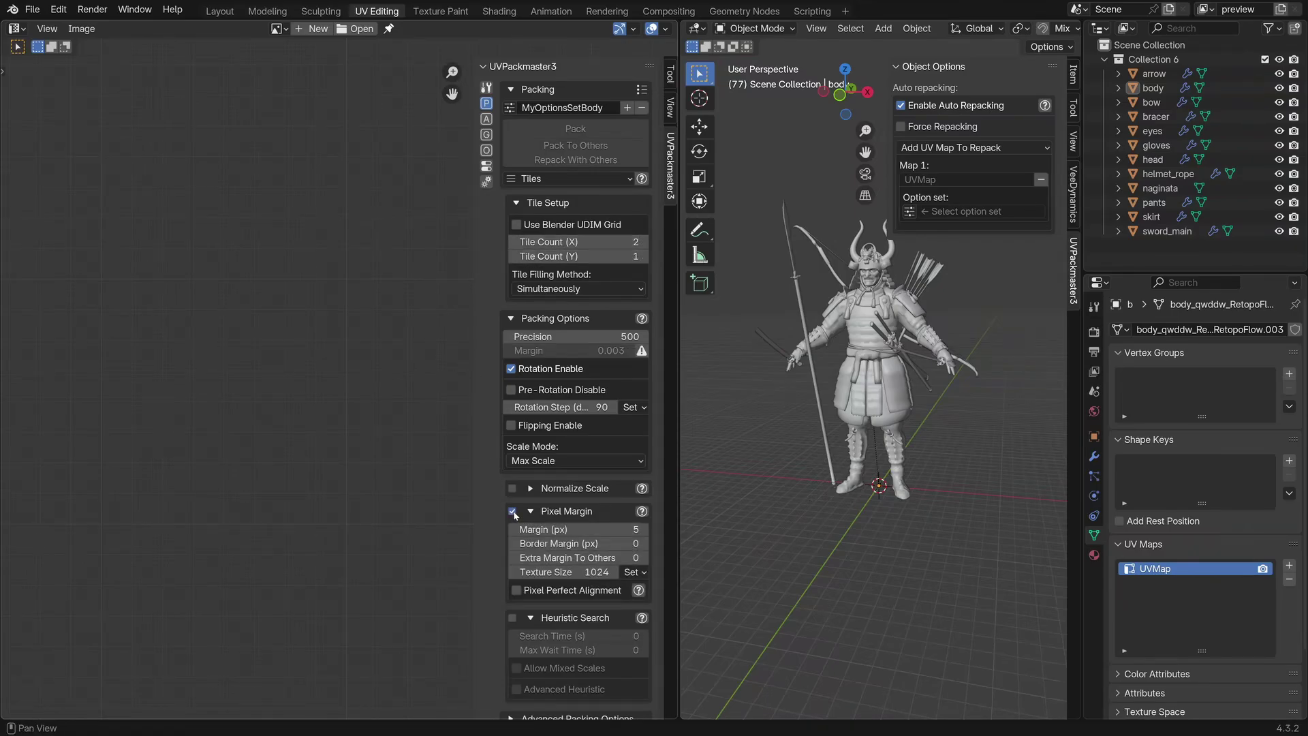
pyautogui.click(630, 529)
pyautogui.write('40')
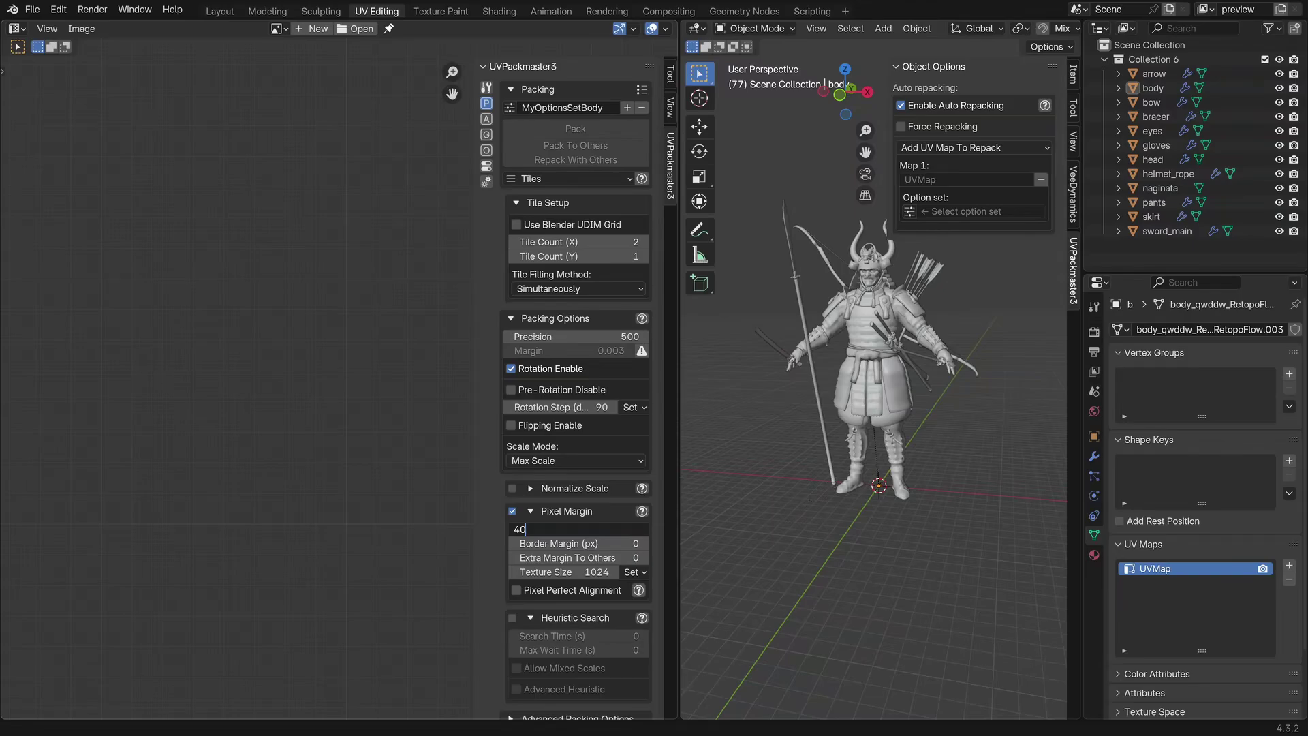
pyautogui.press('Return')
pyautogui.click(510, 107)
pyautogui.click(545, 143)
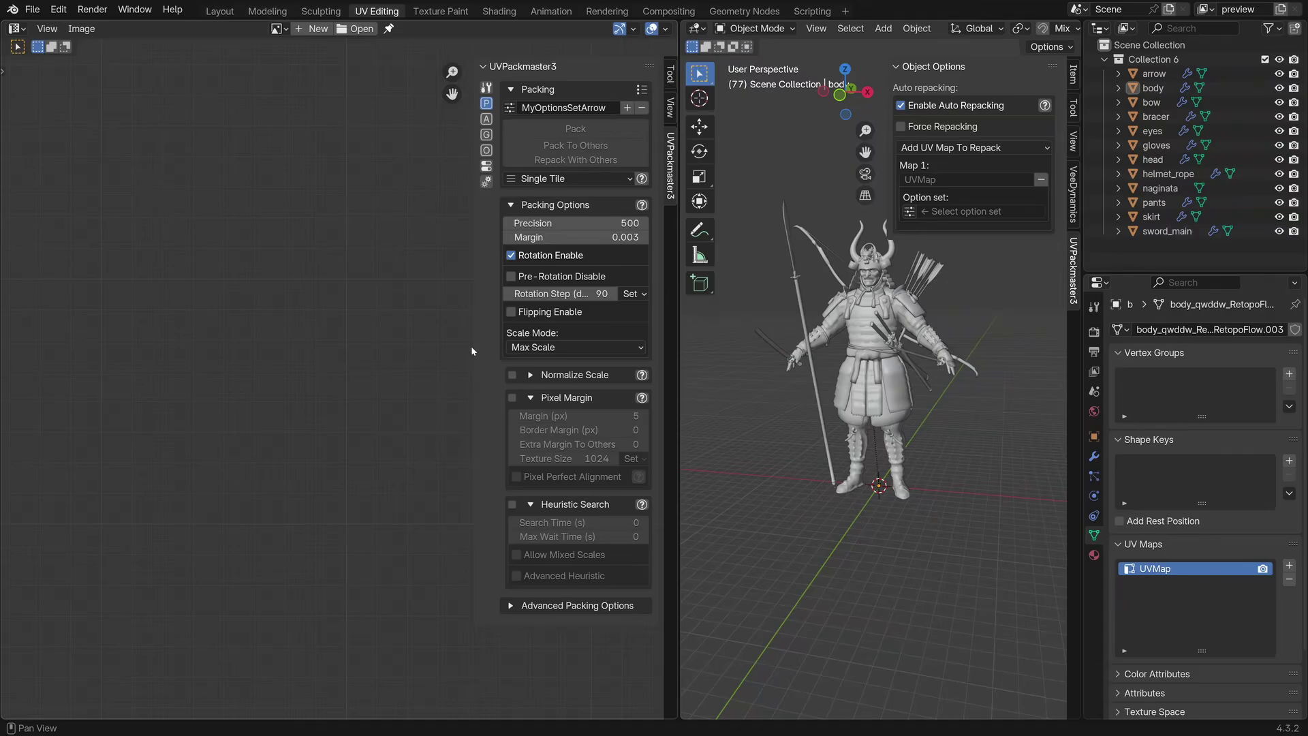
# Turn on Pixel Margin for MyOptionsSetArrow with a 10 px margin.
pyautogui.click(512, 397)
pyautogui.click(575, 416)
pyautogui.write('10')
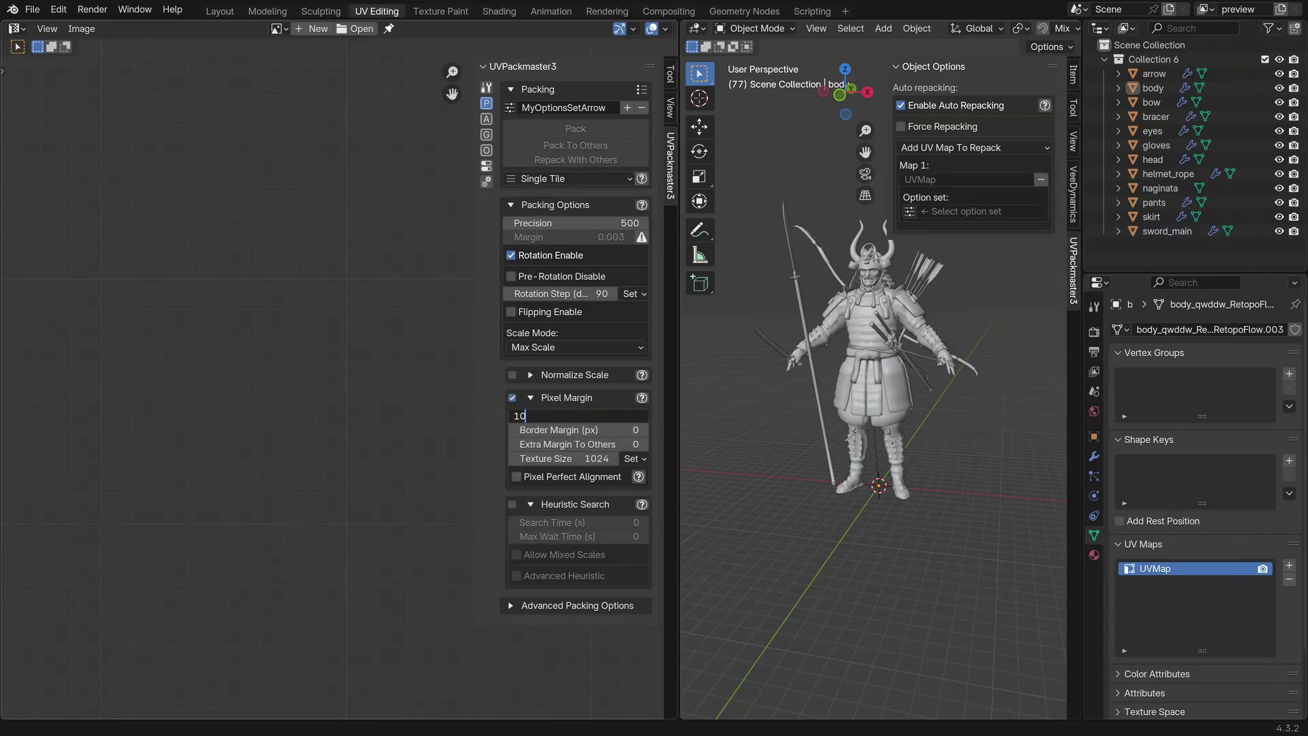
pyautogui.press('Return')
# Add option set MyOptionsSetArrow2 with Pixel Margin on and a 50 px border margin.
pyautogui.click(627, 107)
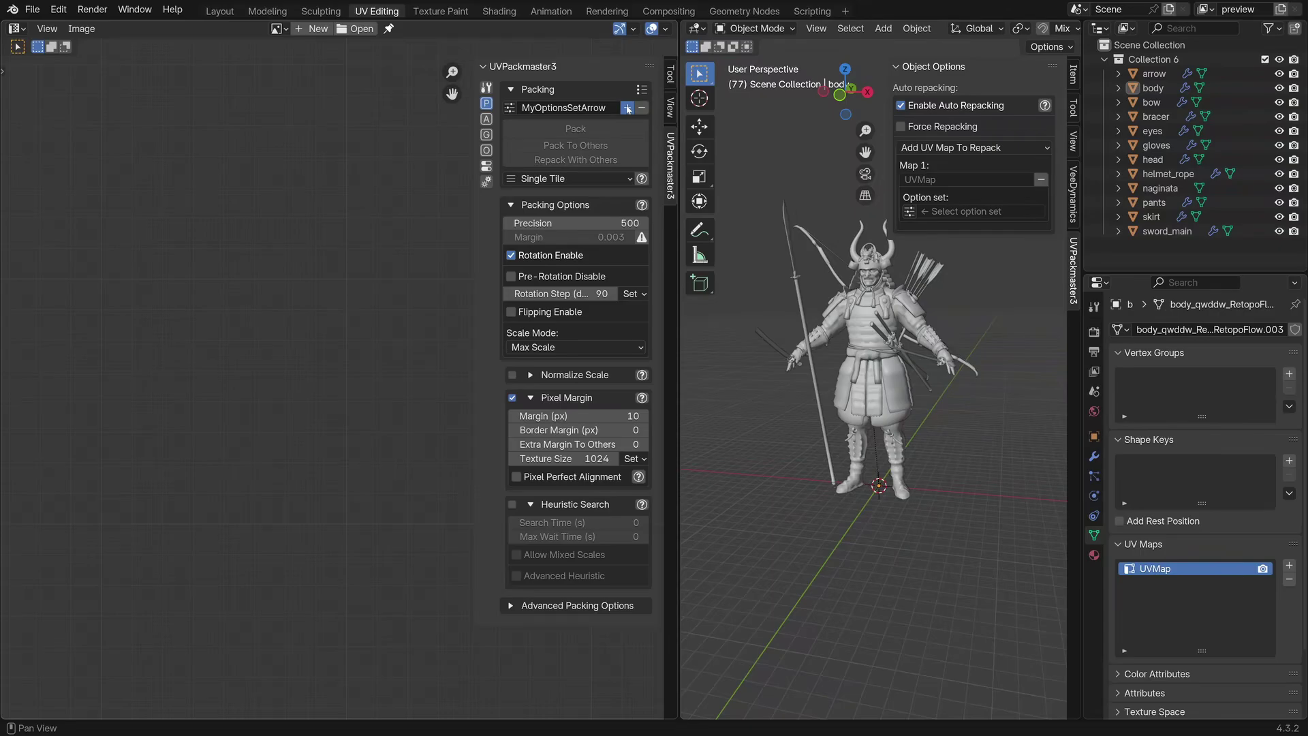
pyautogui.doubleClick(522, 109)
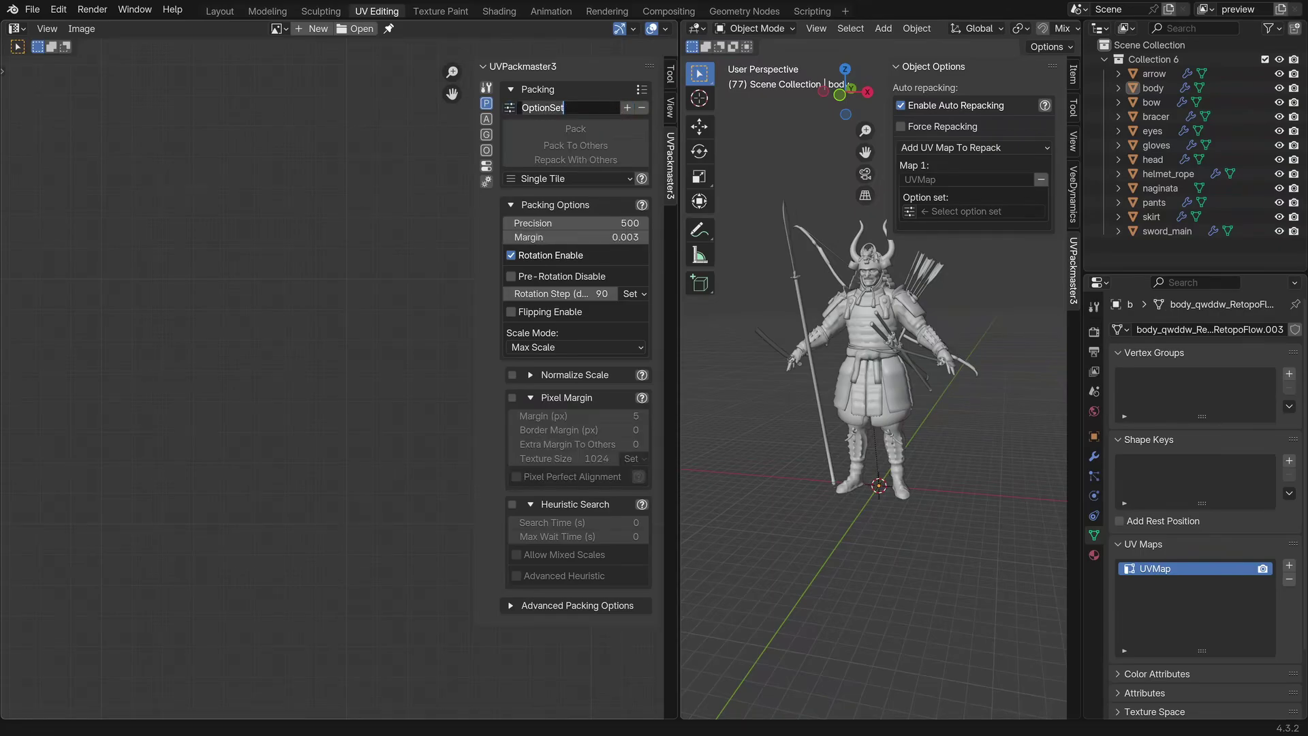
pyautogui.write('MyOptionsSetArrow2')
pyautogui.press('Return')
pyautogui.click(513, 397)
pyautogui.click(1156, 117)
pyautogui.doubleClick(572, 430)
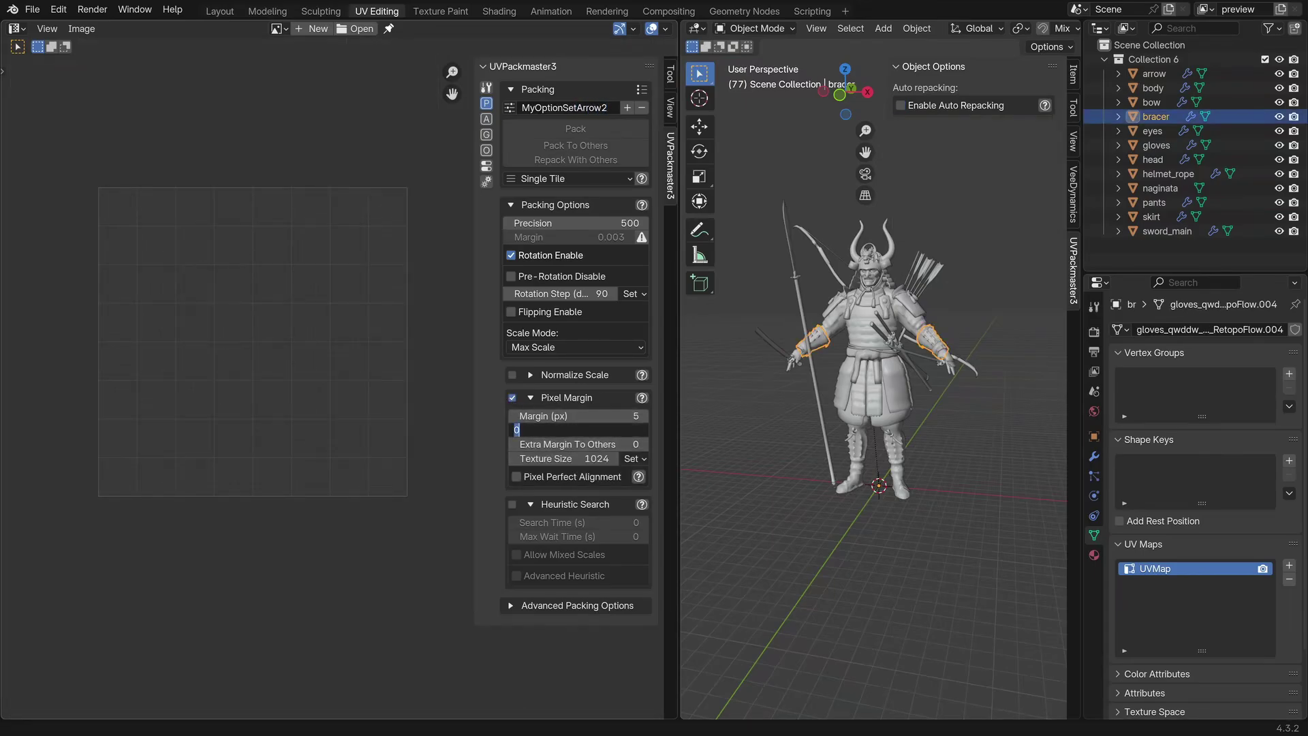
pyautogui.write('50')
pyautogui.press('Return')
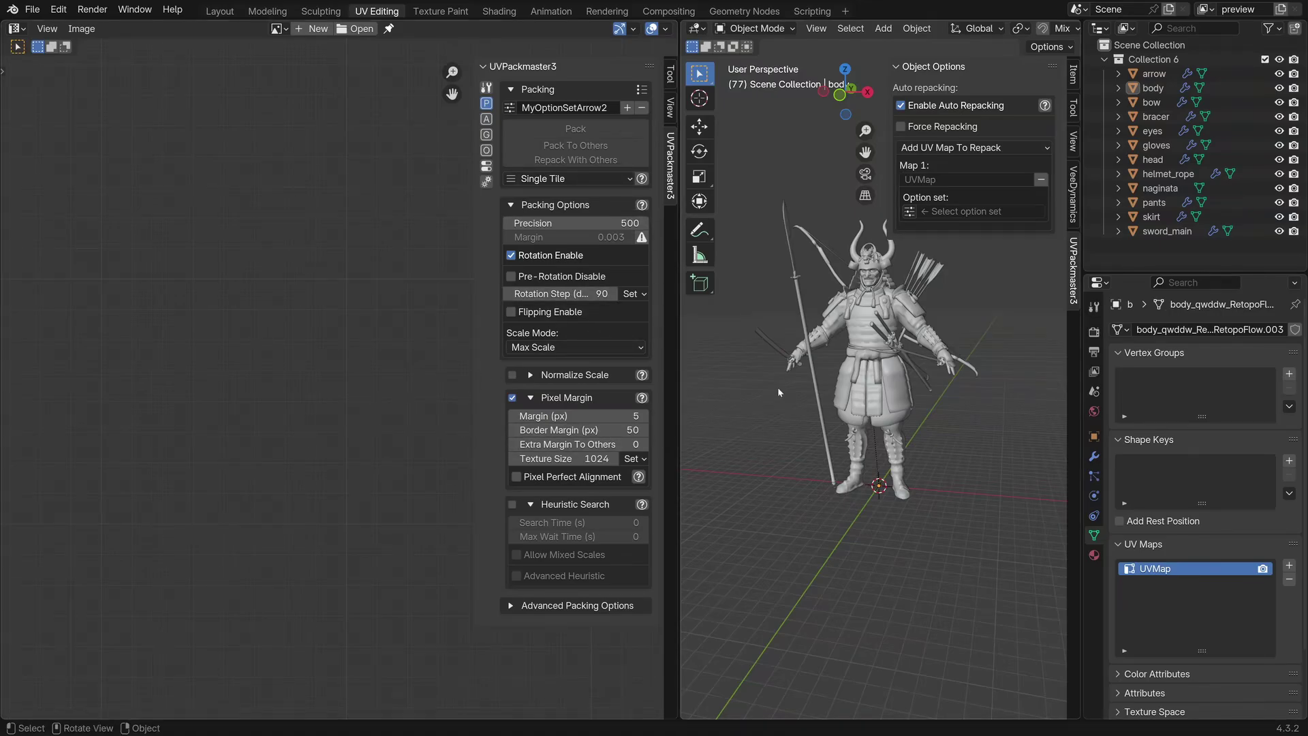
# Select the bracer and enter Edit Mode. Pack its UV islands twice so they fill the single tile.
pyautogui.click(1156, 117)
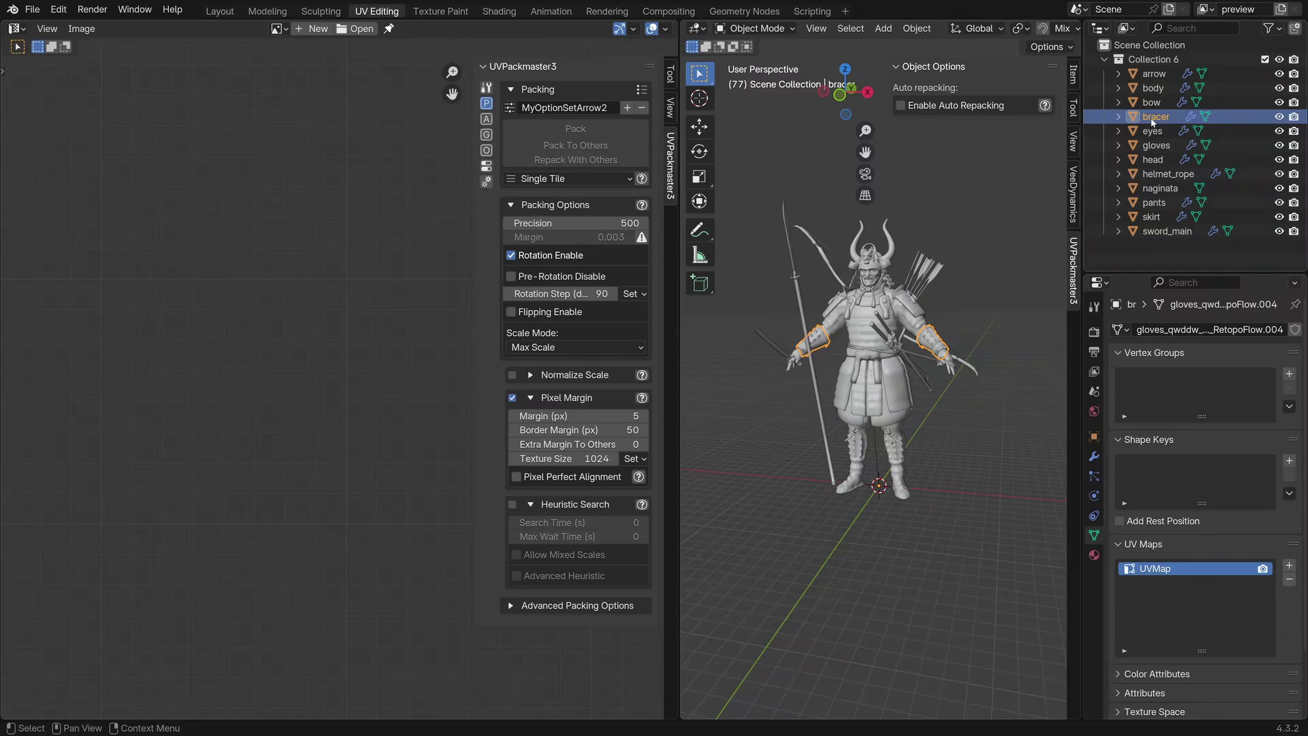
pyautogui.press('Tab')
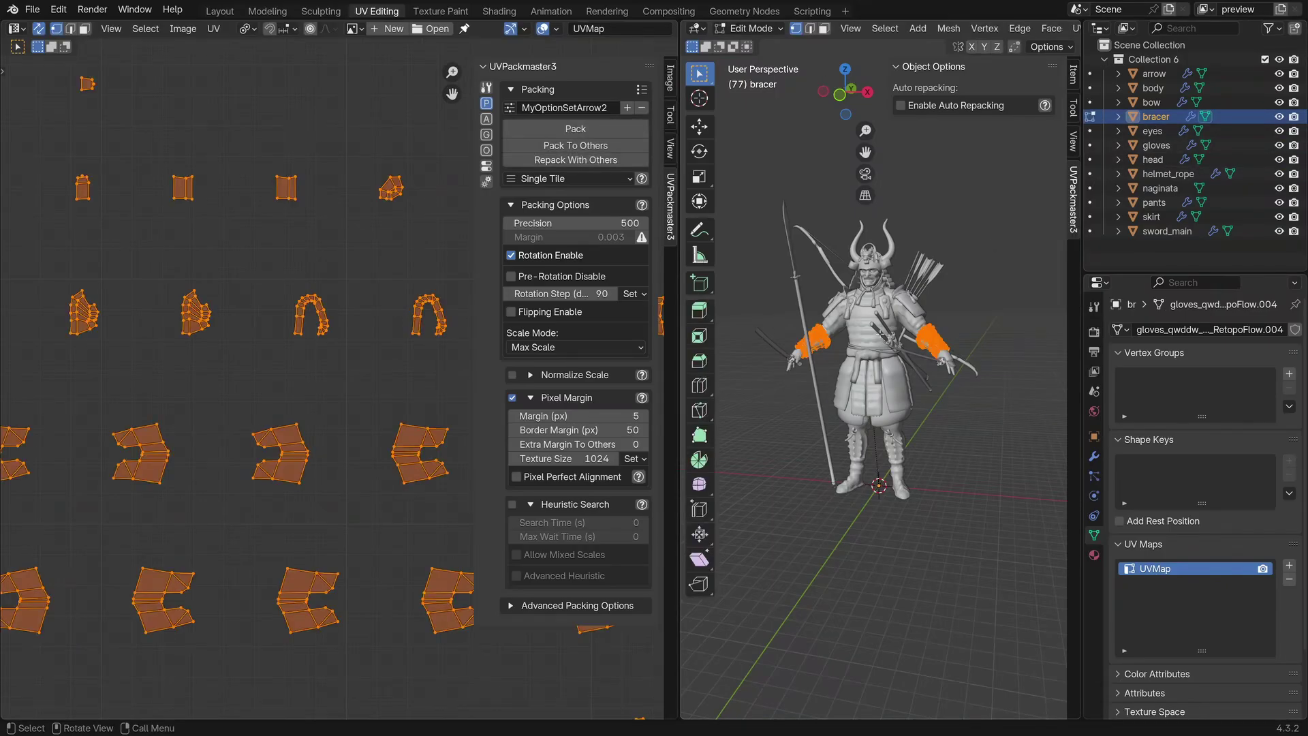
pyautogui.scroll(-6, 257, 359)
pyautogui.moveTo(282, 396); pyautogui.dragTo(194, 252, button='middle')
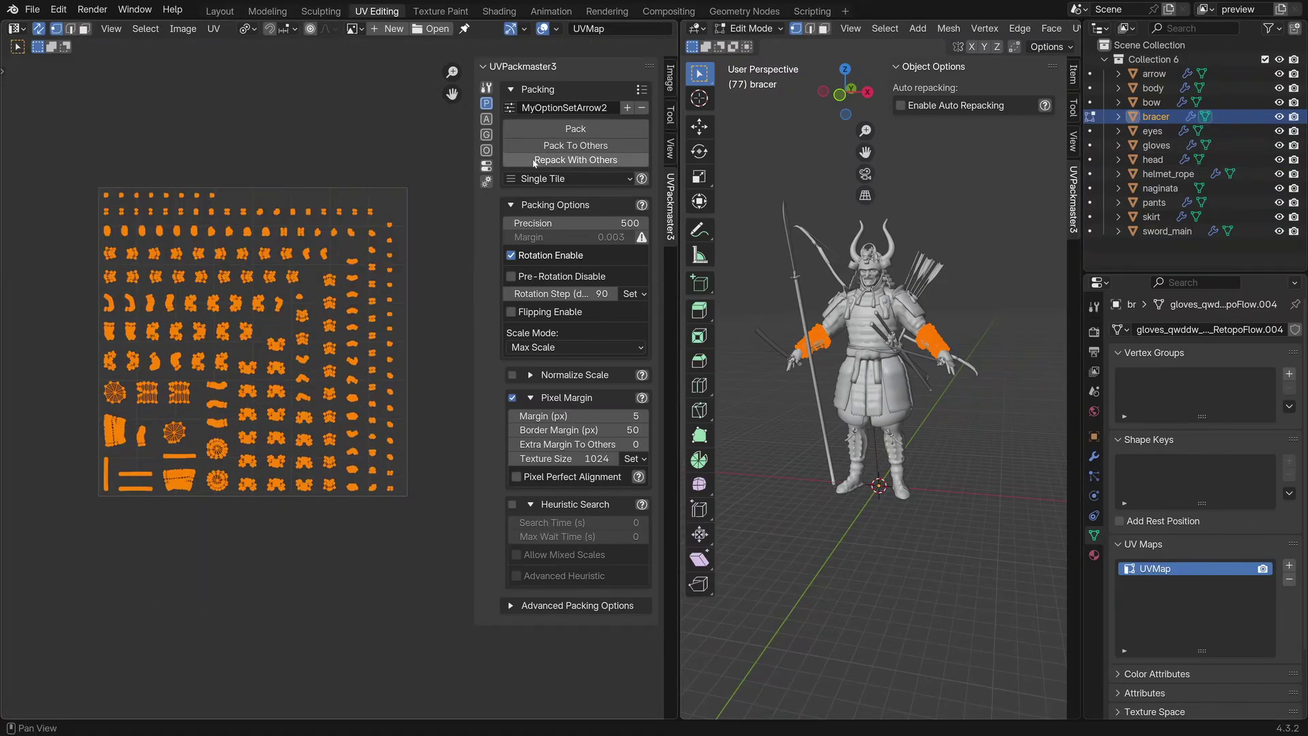
pyautogui.click(581, 129)
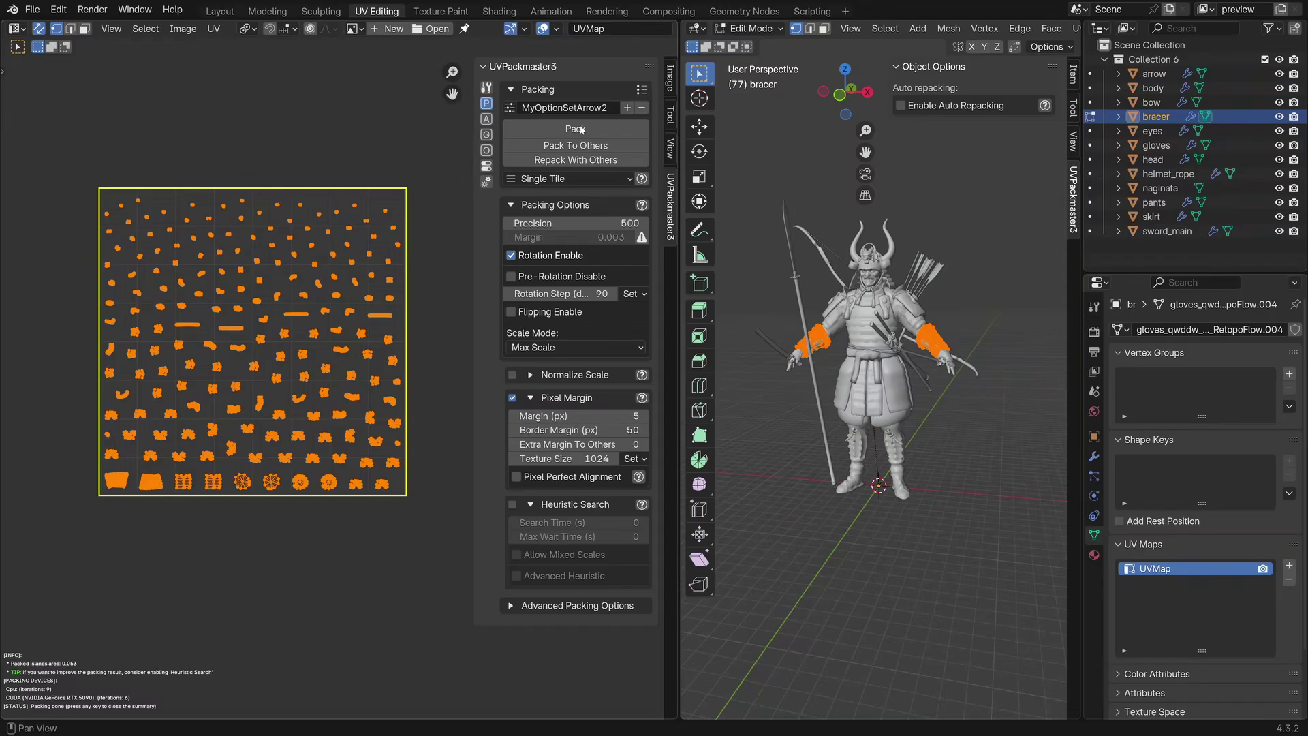
pyautogui.click(581, 129)
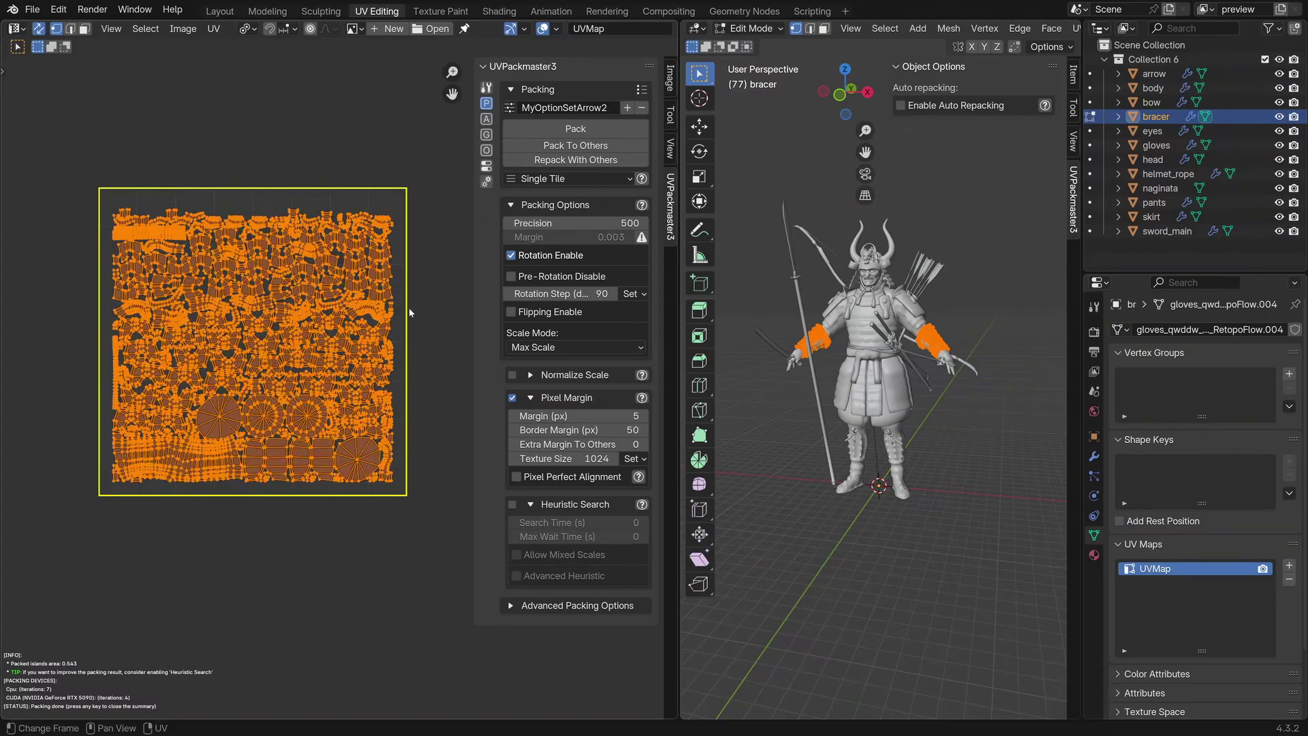
# Select MyOptionsSetBody and pack the bracer's UVs, then center the two-tile layout in view.
pyautogui.click(509, 107)
pyautogui.click(566, 124)
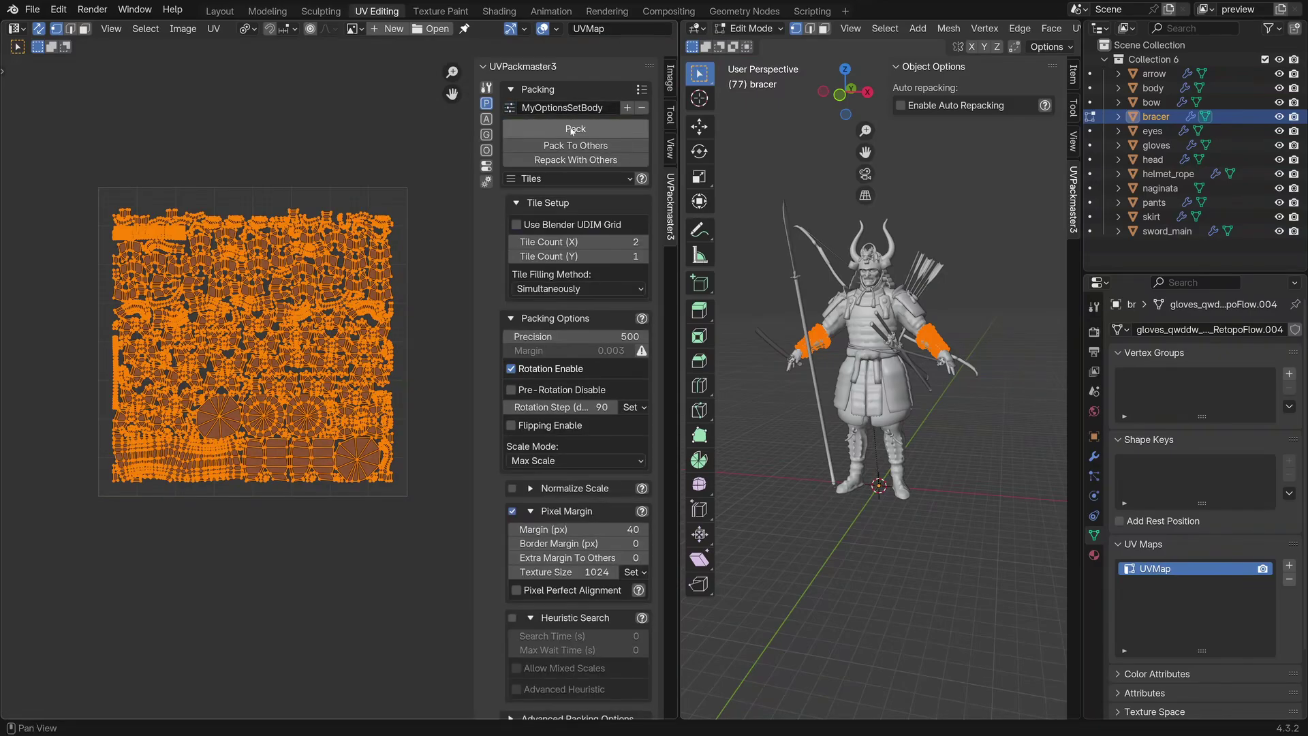
pyautogui.click(576, 129)
pyautogui.moveTo(278, 363); pyautogui.dragTo(253, 357, button='middle')
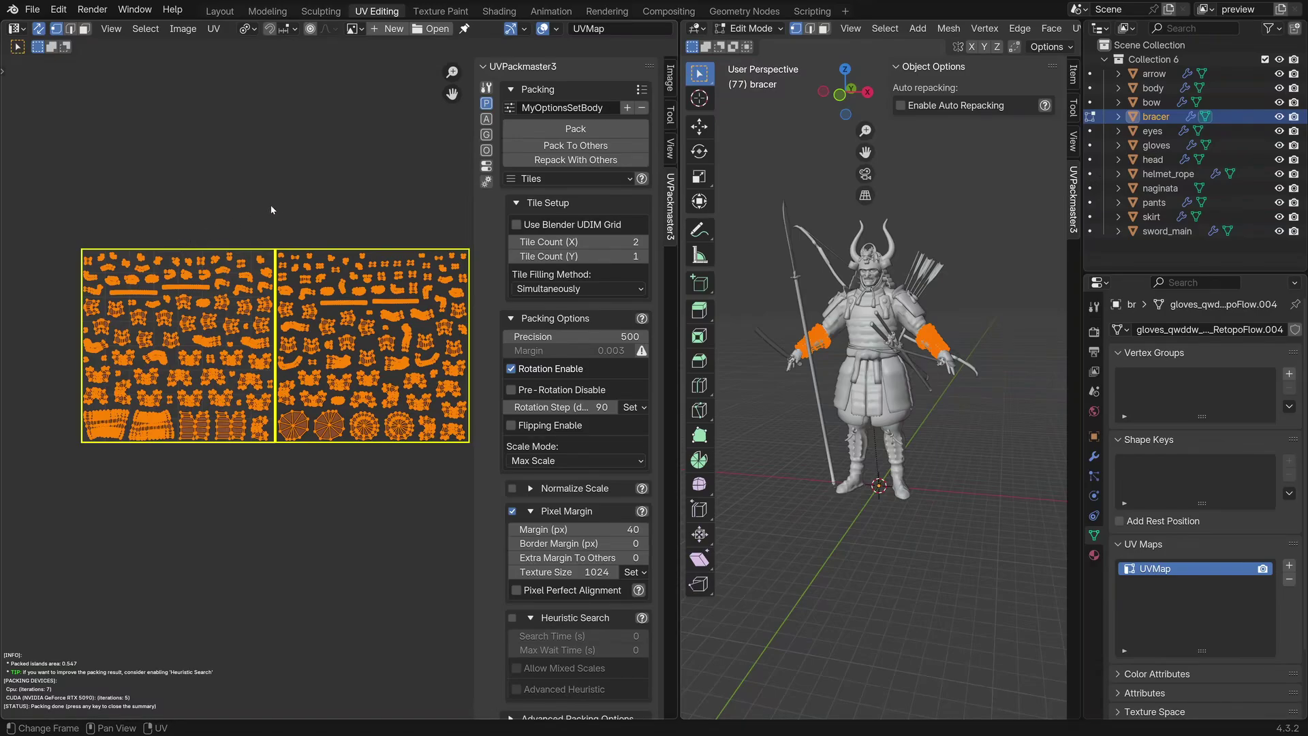
pyautogui.moveTo(271, 209); pyautogui.dragTo(250, 206, button='middle')
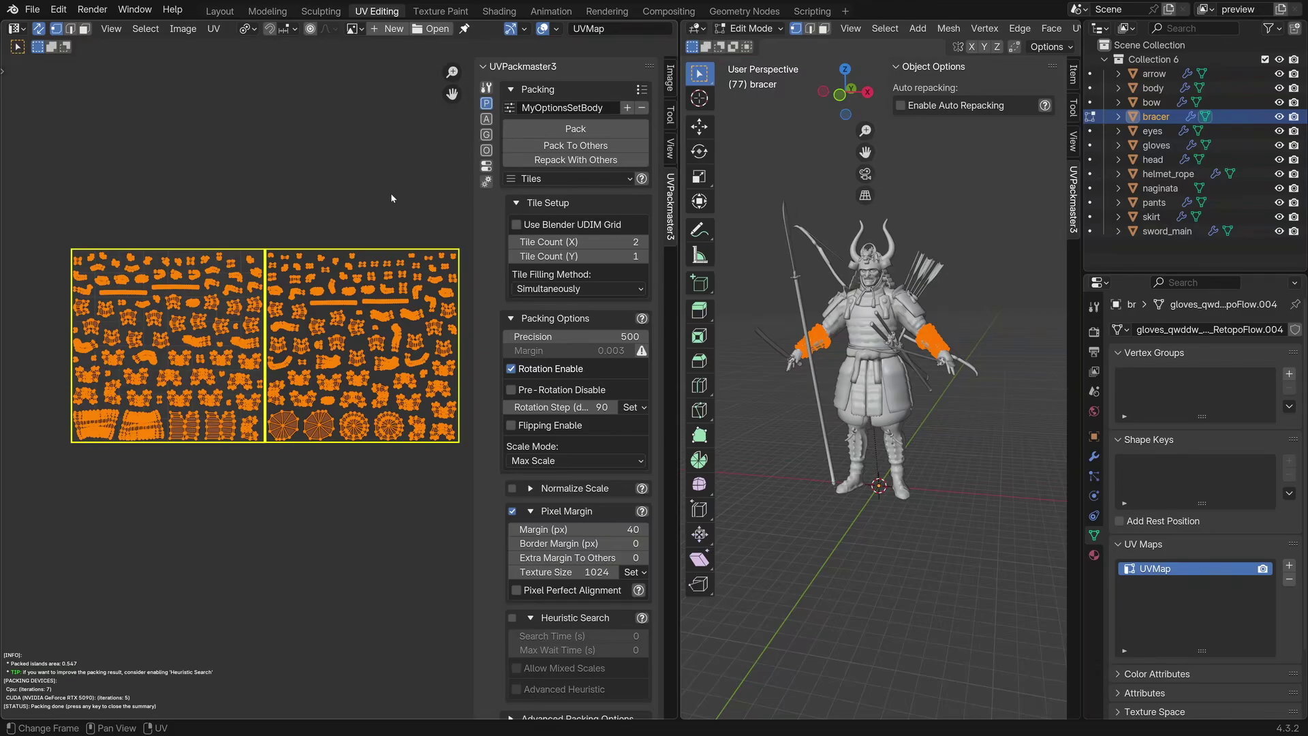
# In Object Mode, give the arrow's Map 1 MyOptionsSetArrow and Map 2 MyOptionSetArrow2.
pyautogui.press('Tab')
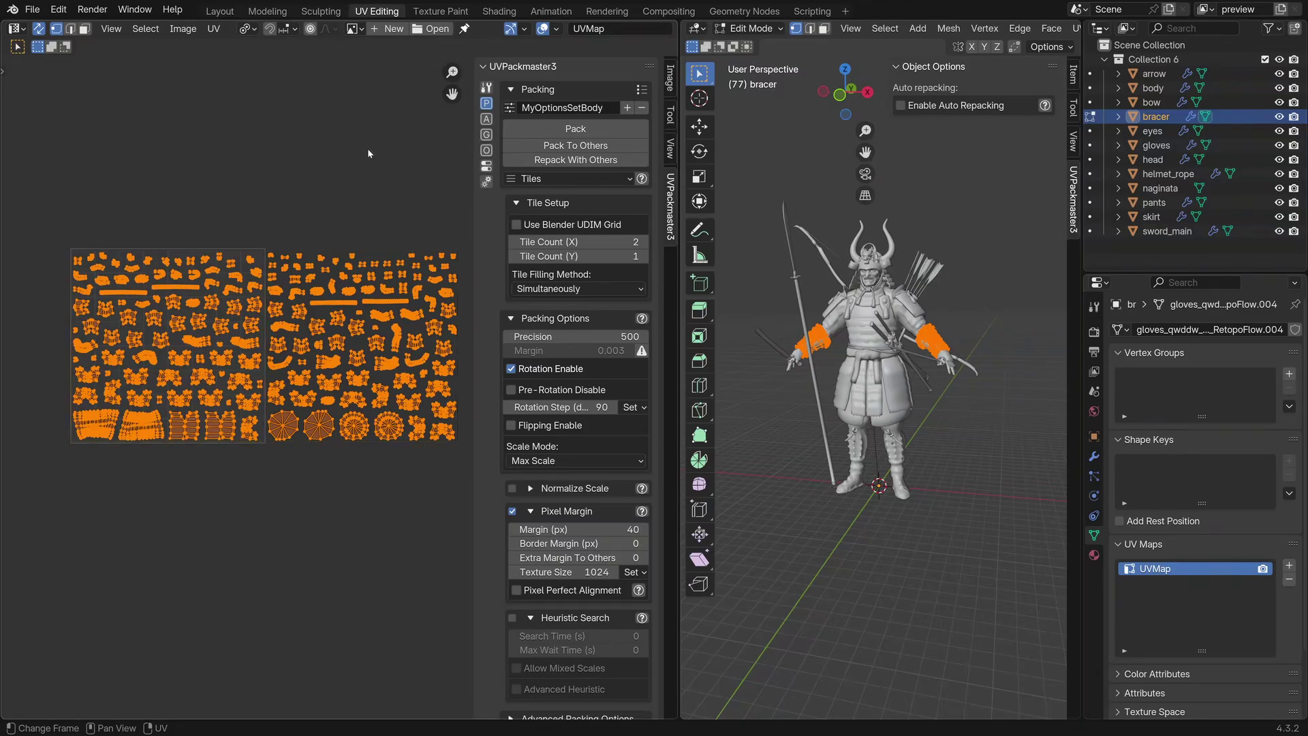
pyautogui.press('Tab')
pyautogui.click(1151, 73)
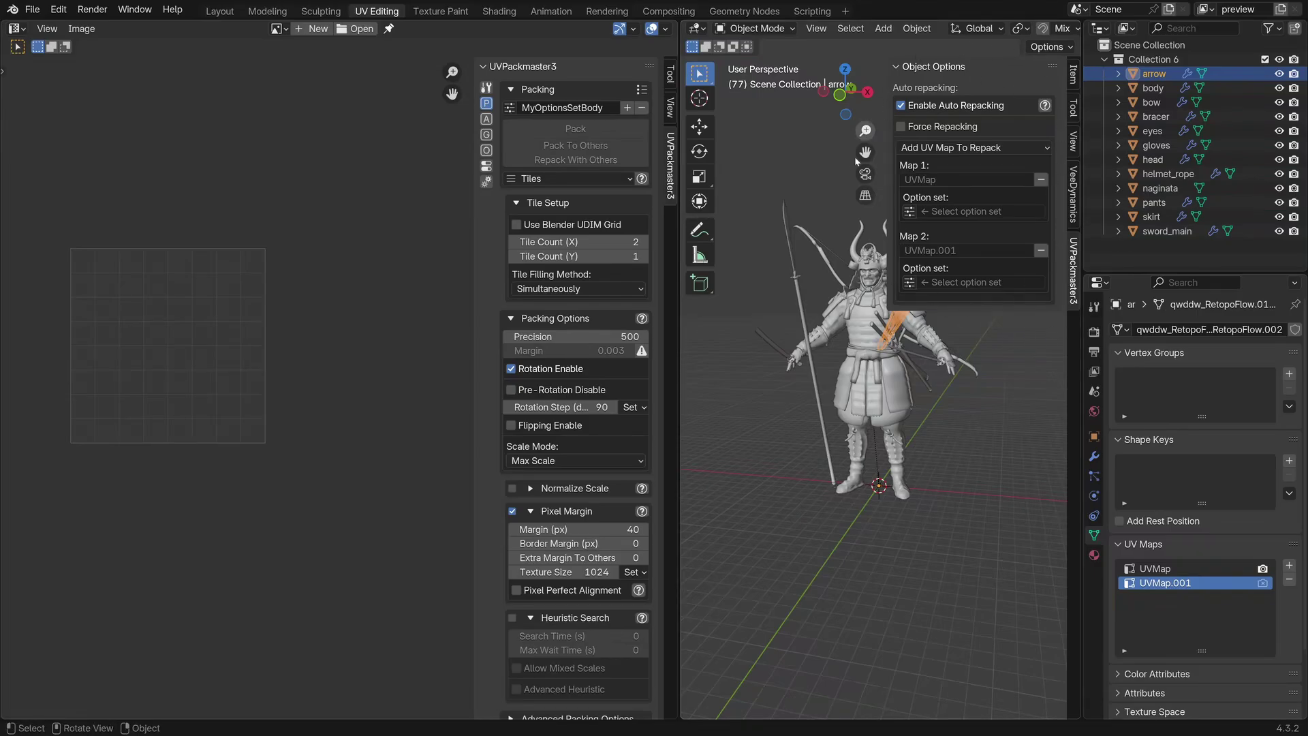
pyautogui.click(910, 212)
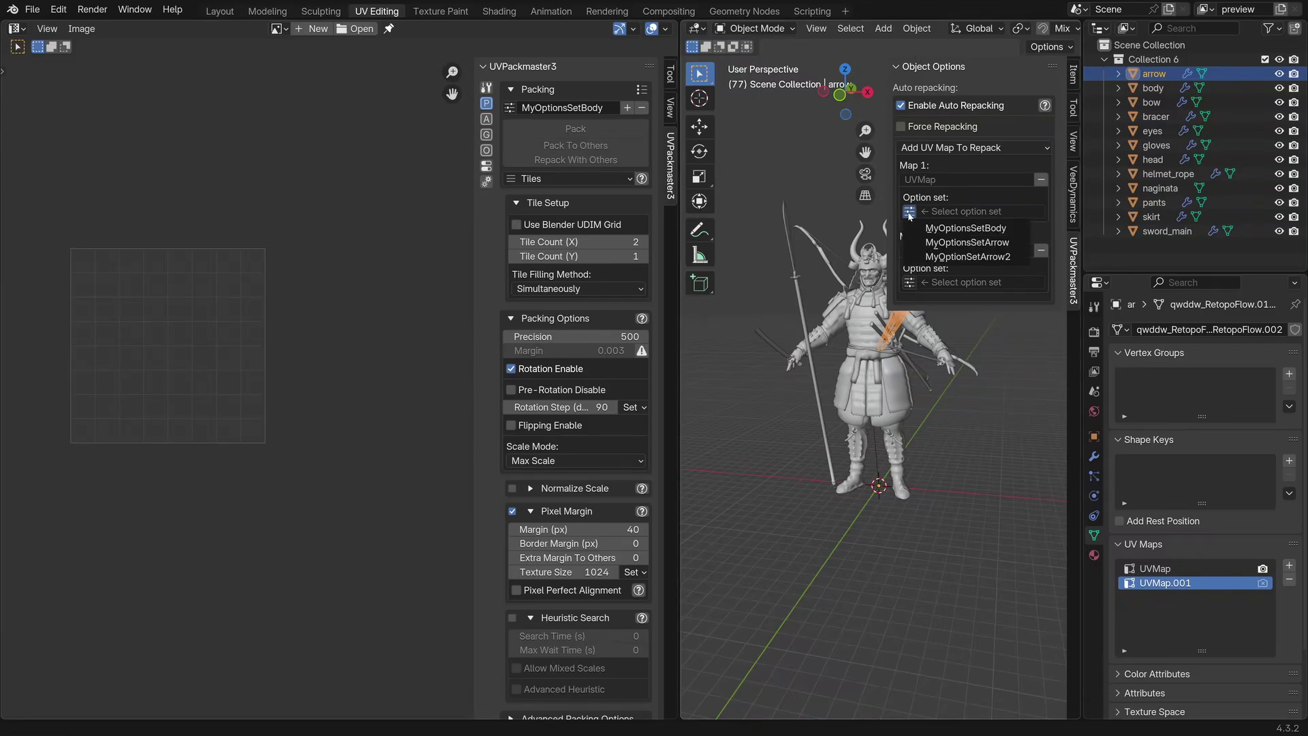
pyautogui.click(975, 242)
pyautogui.click(909, 282)
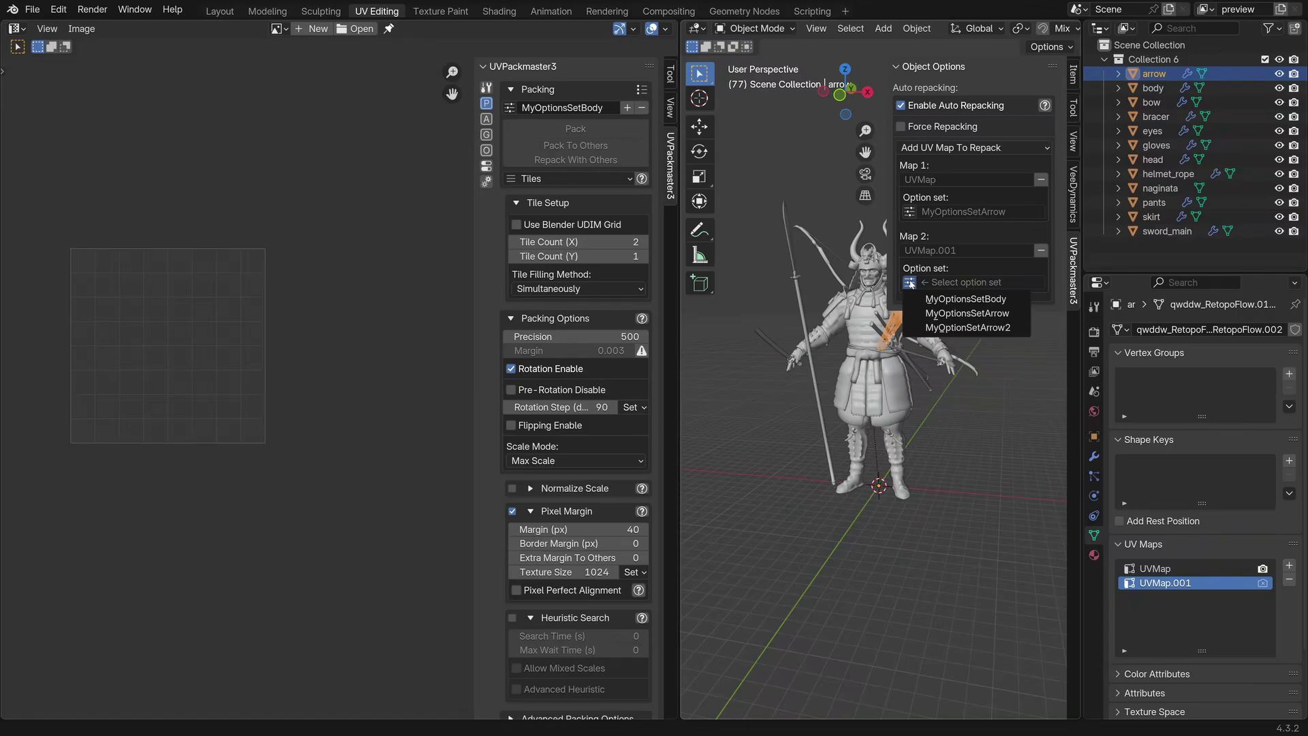
pyautogui.click(942, 327)
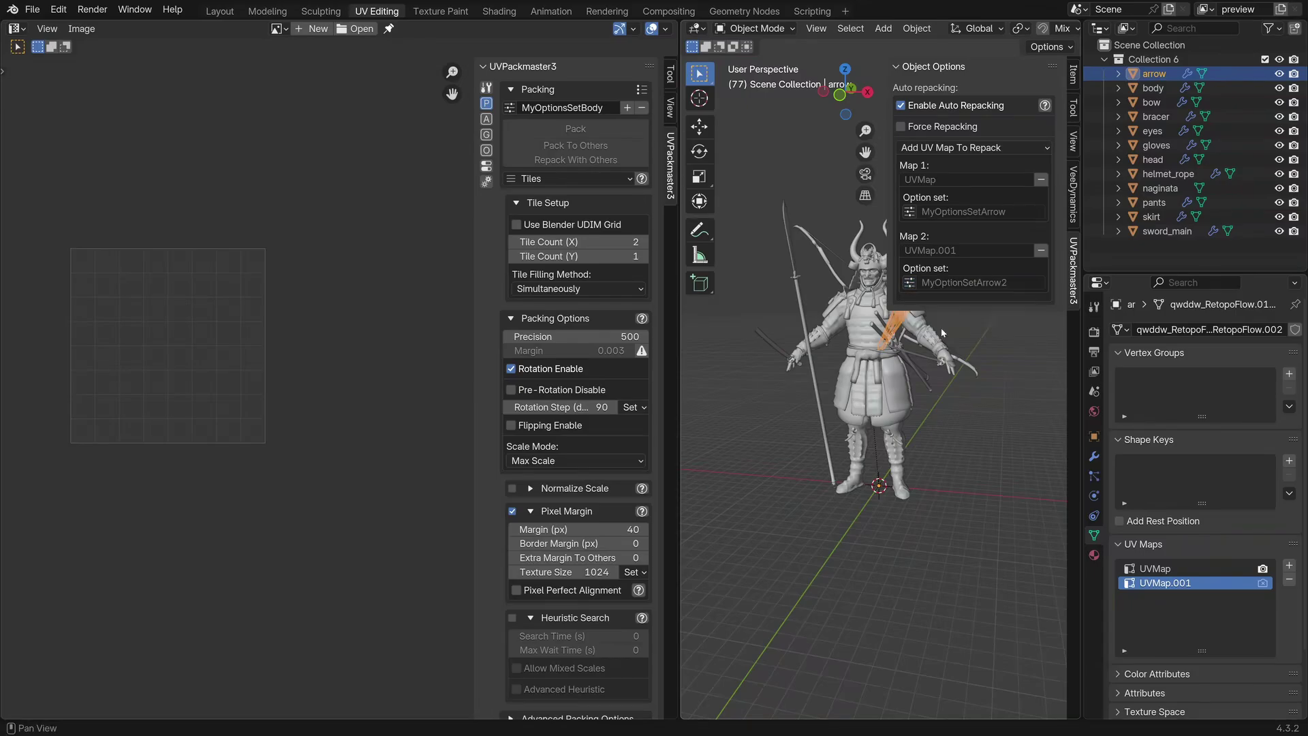
# Select the body and assign MyOptionsSetBody to its UV map.
pyautogui.click(928, 310)
pyautogui.click(943, 207)
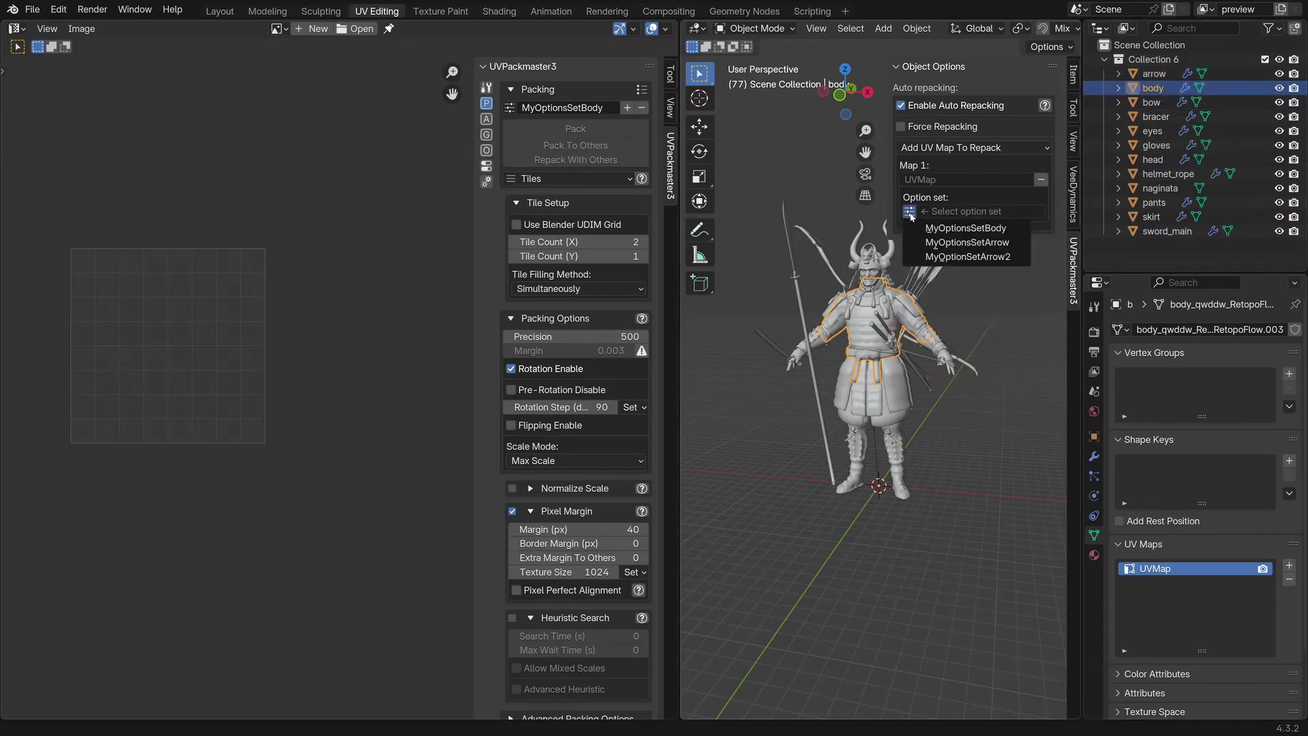
pyautogui.click(946, 229)
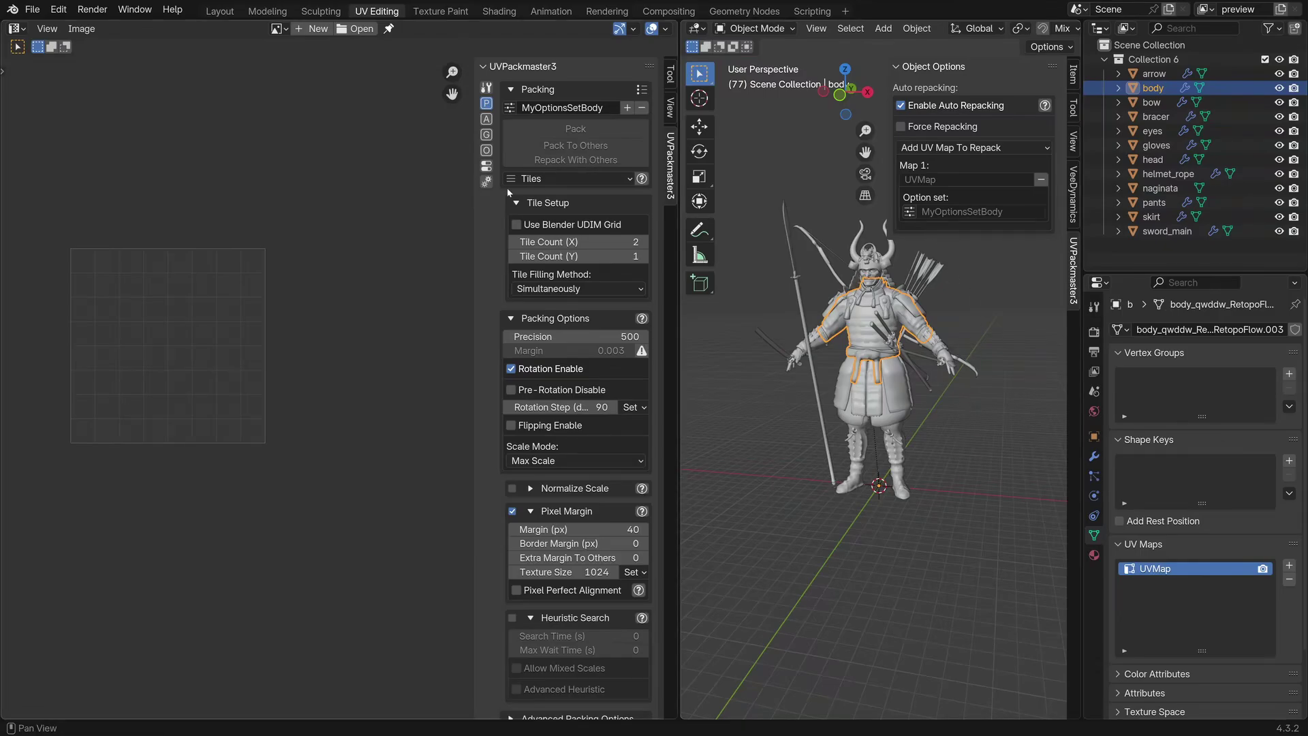
# Show the Auto Repacking section in the UVPackmaster3 utilities tab.
pyautogui.click(487, 151)
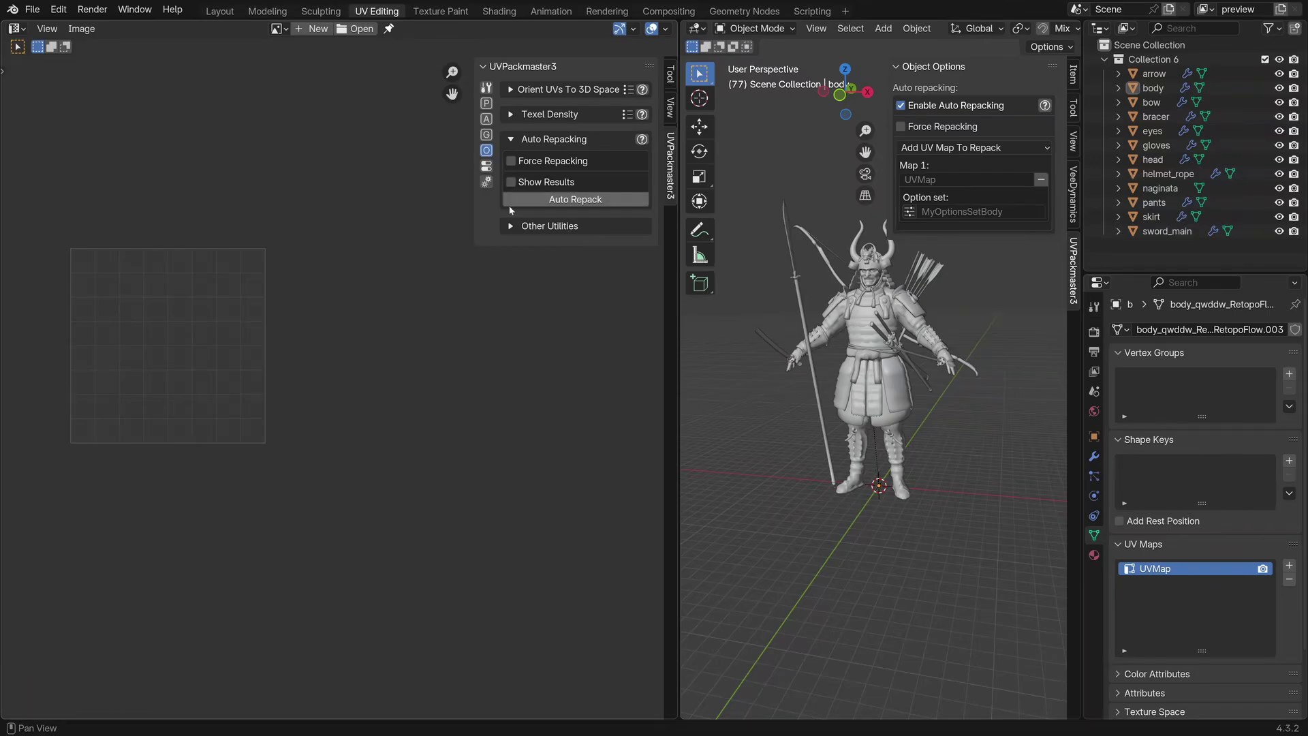
# Enable Show Results and run Auto Repack. Step through the arrow's two maps to the body's result.
pyautogui.click(510, 182)
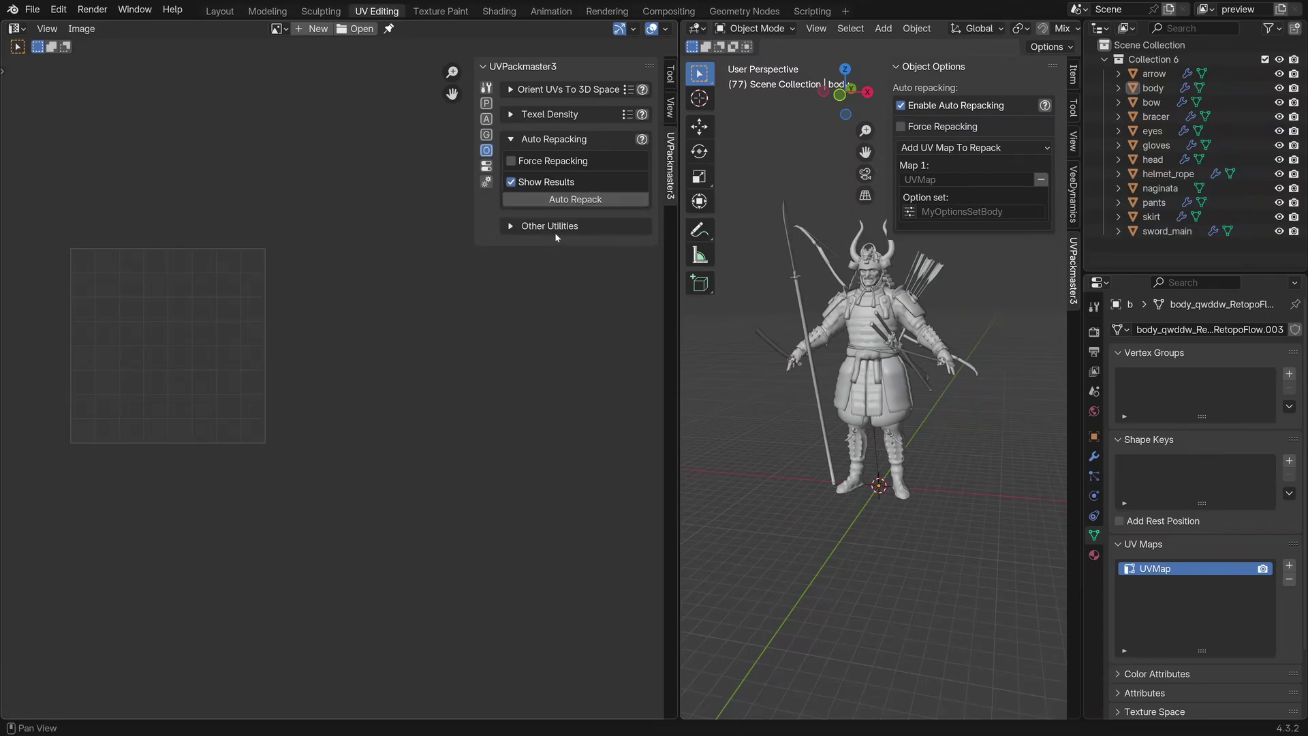
pyautogui.click(576, 199)
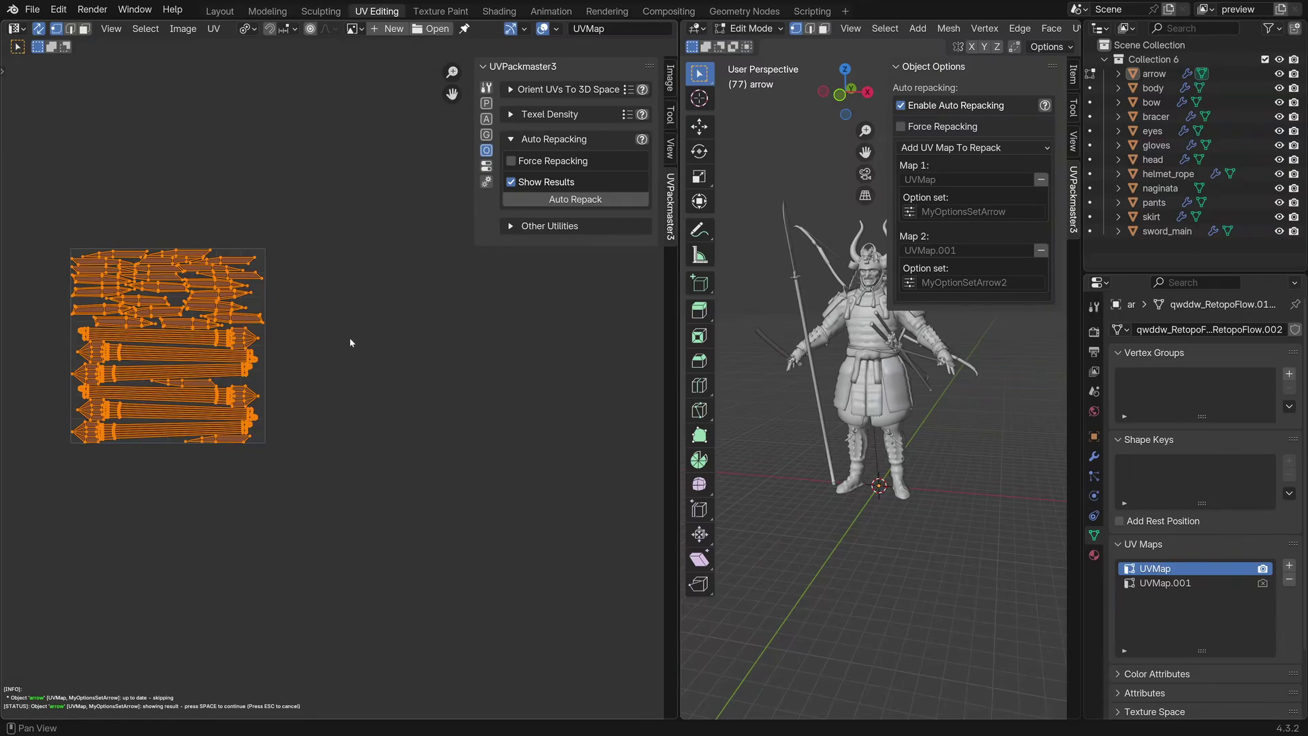
pyautogui.press('space')
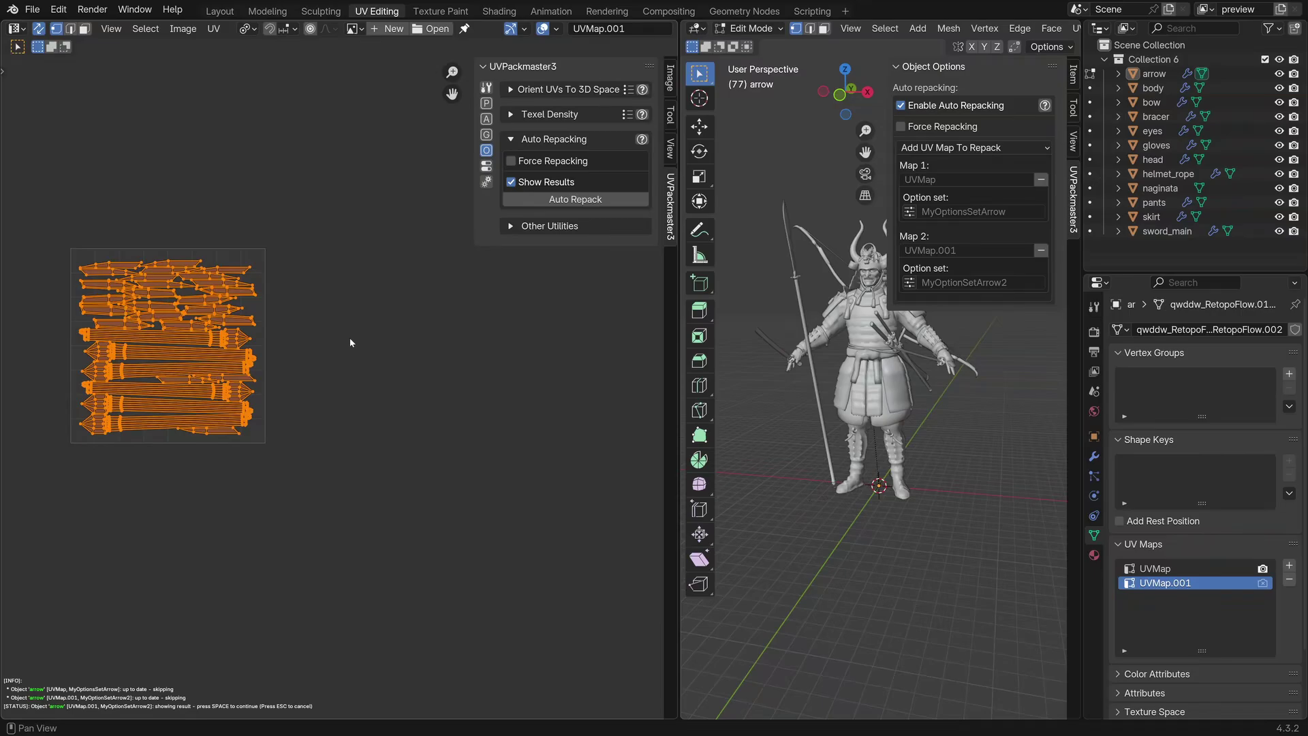
pyautogui.press('space')
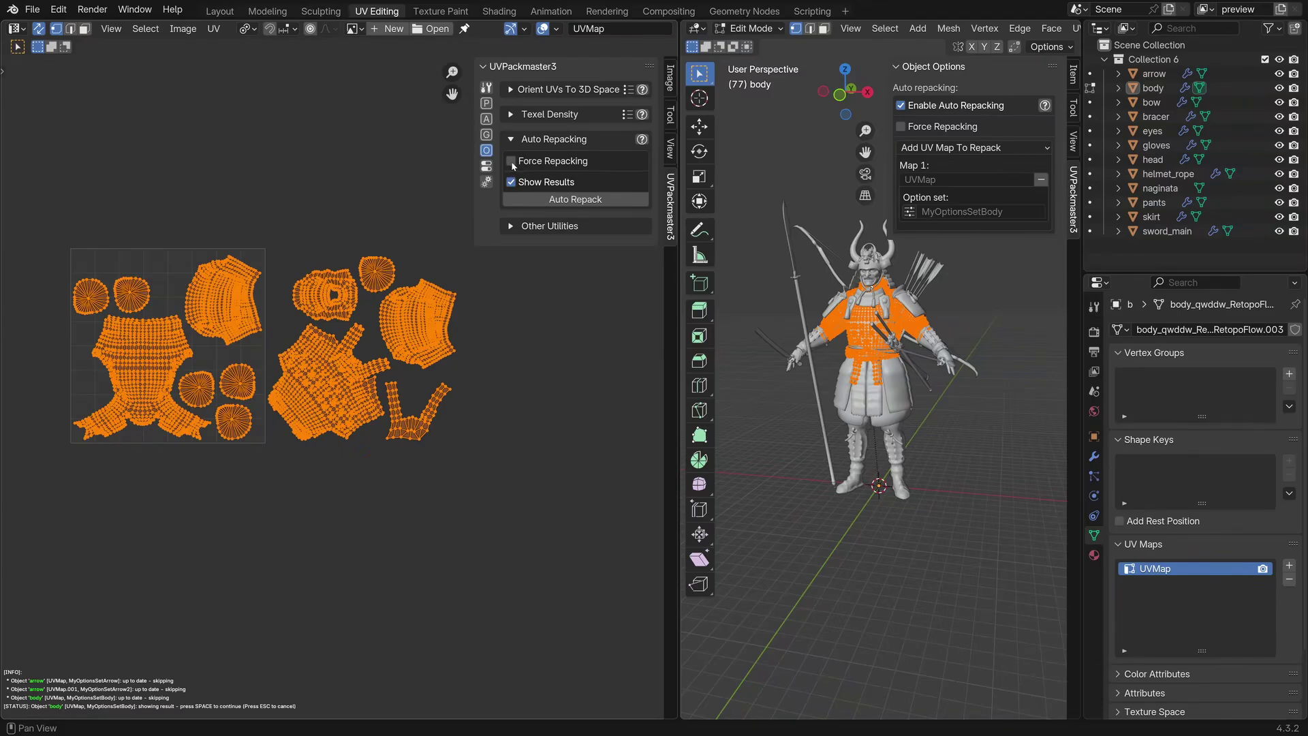
# End the repack result preview, dismiss the summary, and enable Force Repacking for auto repacking.
pyautogui.press('space')
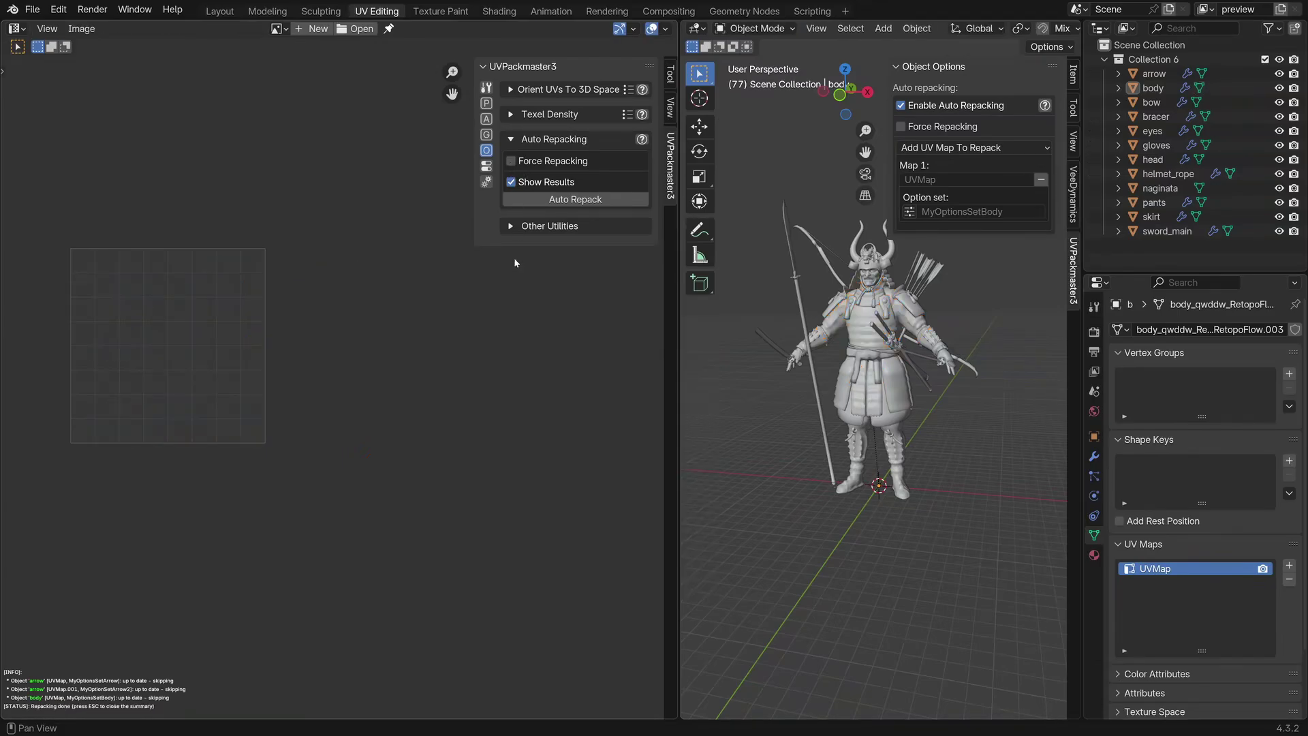
pyautogui.press('Escape')
pyautogui.click(511, 162)
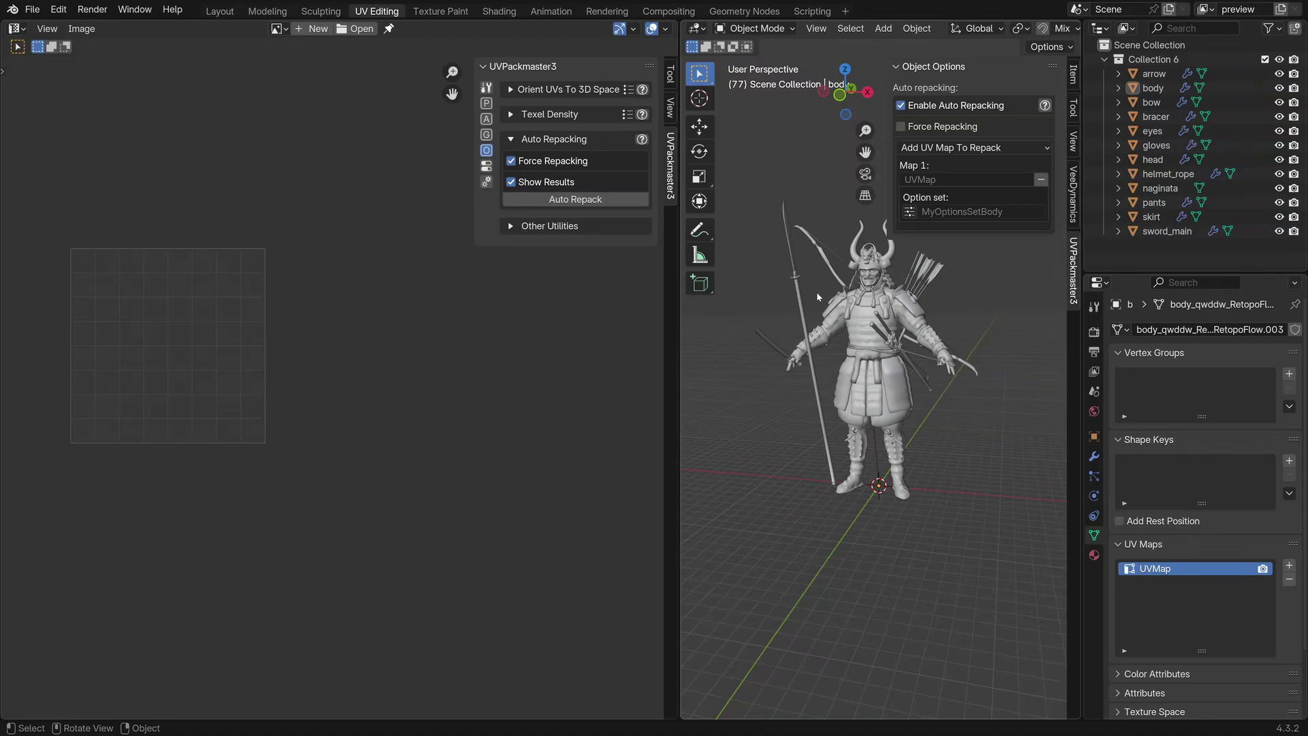
# Select the body and arrow objects in the Outliner for the forced auto repack.
pyautogui.click(858, 312)
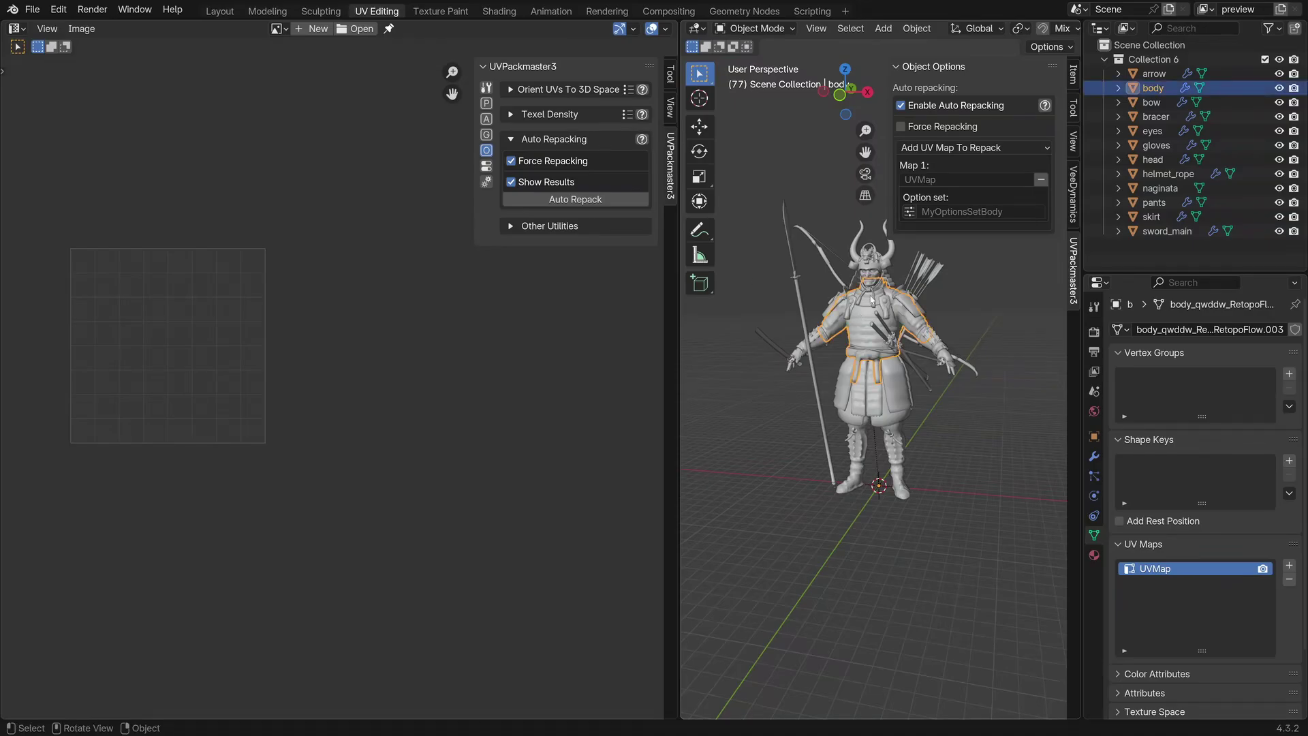
pyautogui.click(901, 127)
pyautogui.click(886, 327)
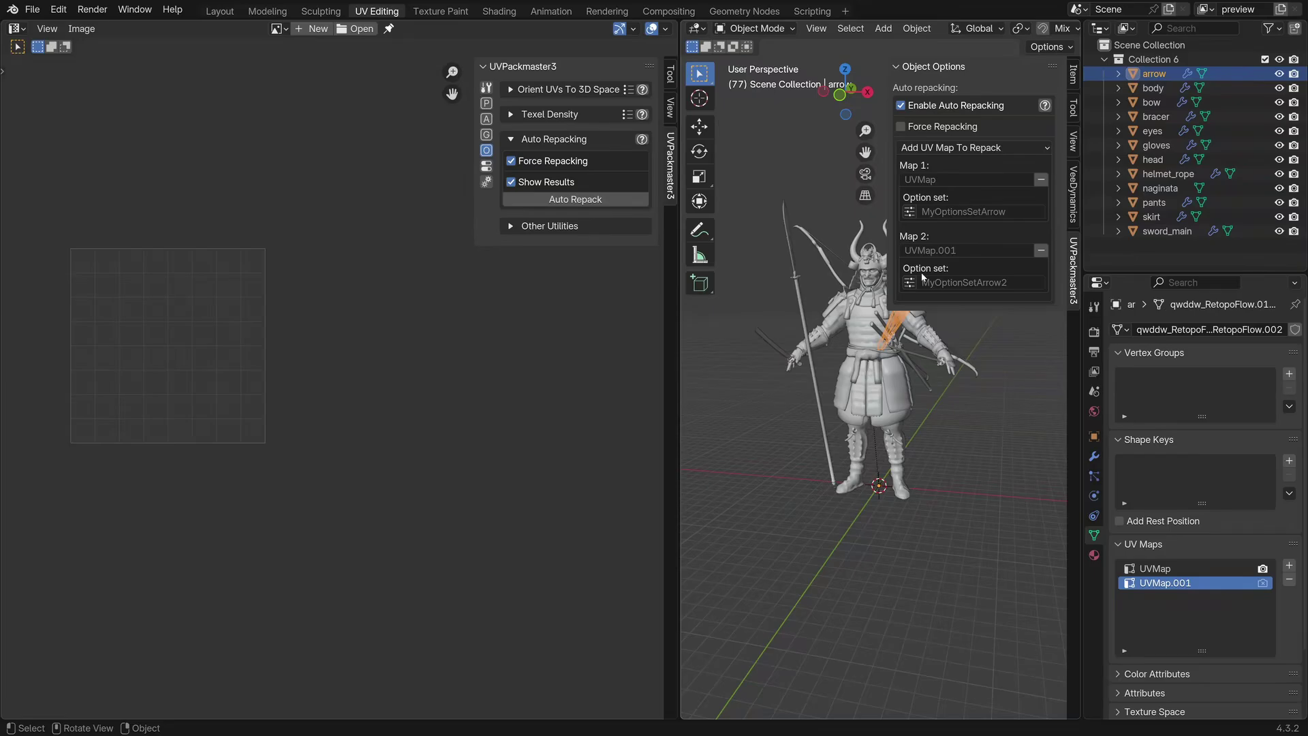